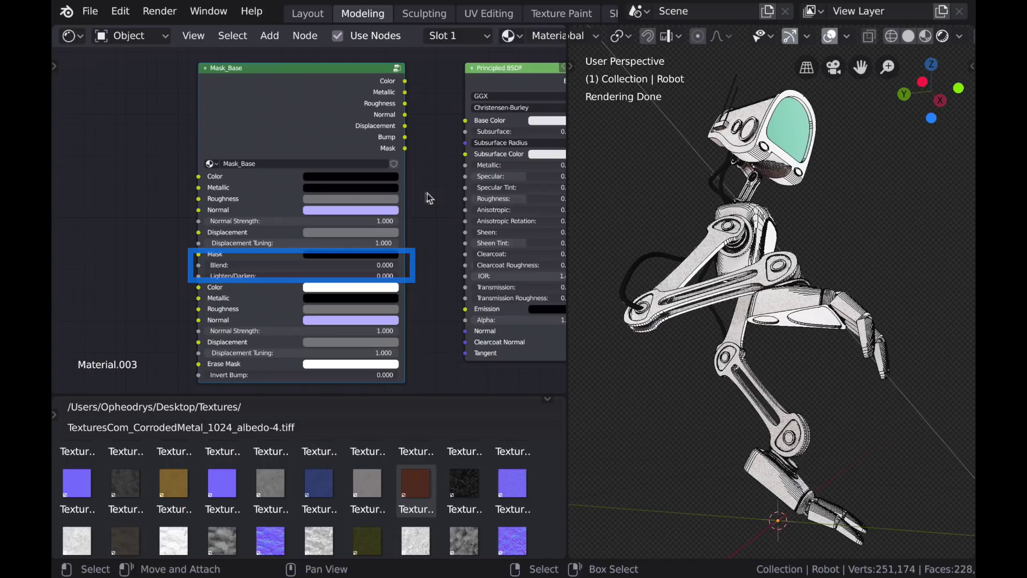
- Link the Mask_Base node's Color output to the Principled BSDF's Base Color input
{"action": "left_click_drag", "start_coordinate": [406, 82], "coordinate": [466, 121]}
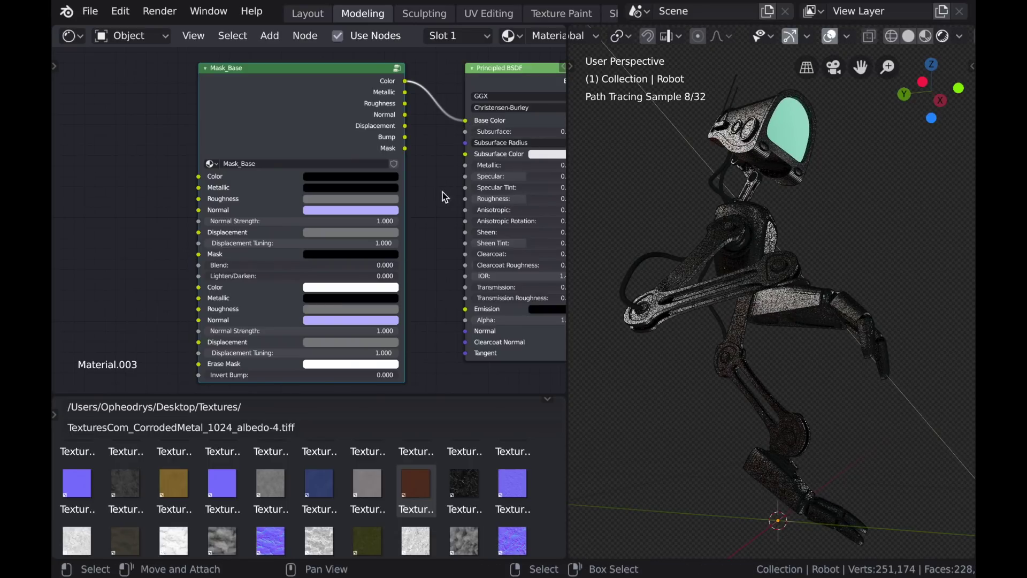
{"action": "scroll", "coordinate": [432, 201], "scroll_direction": "down", "scroll_amount": 3}
{"action": "middle_click_drag", "start_coordinate": [404, 235], "coordinate": [421, 248]}
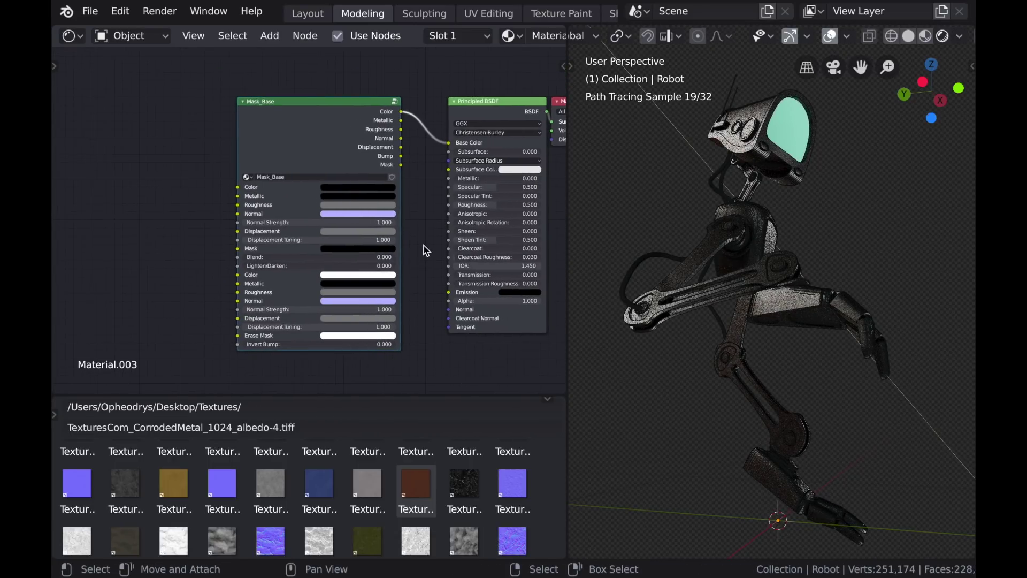
- Add the MachinePaint 1K albedo texture, link its Color to Mask_Base's first Color input, and collapse the texture node
{"action": "left_click", "coordinate": [176, 491]}
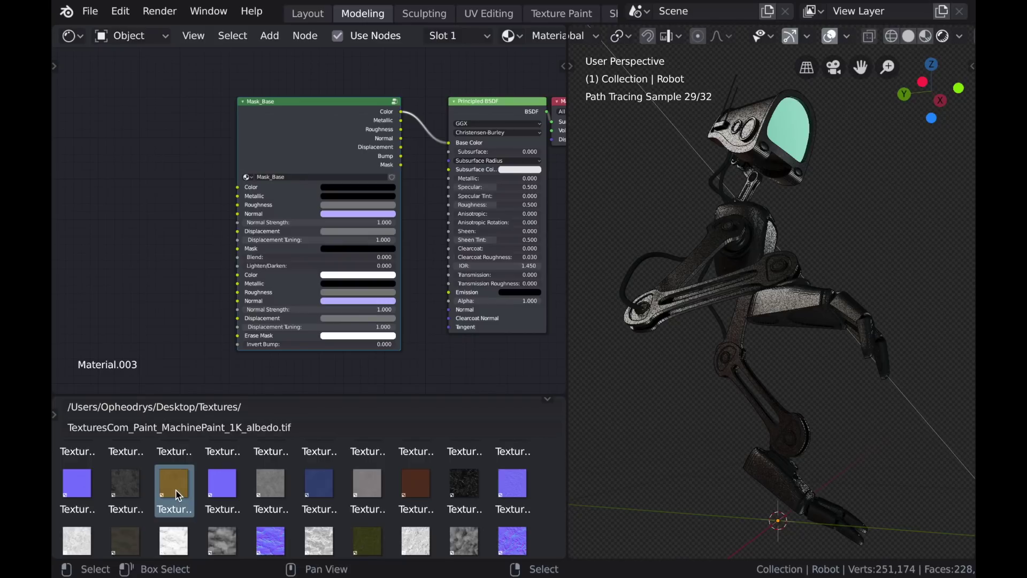
{"action": "left_click_drag", "start_coordinate": [178, 495], "coordinate": [112, 128]}
{"action": "left_click_drag", "start_coordinate": [194, 132], "coordinate": [207, 142]}
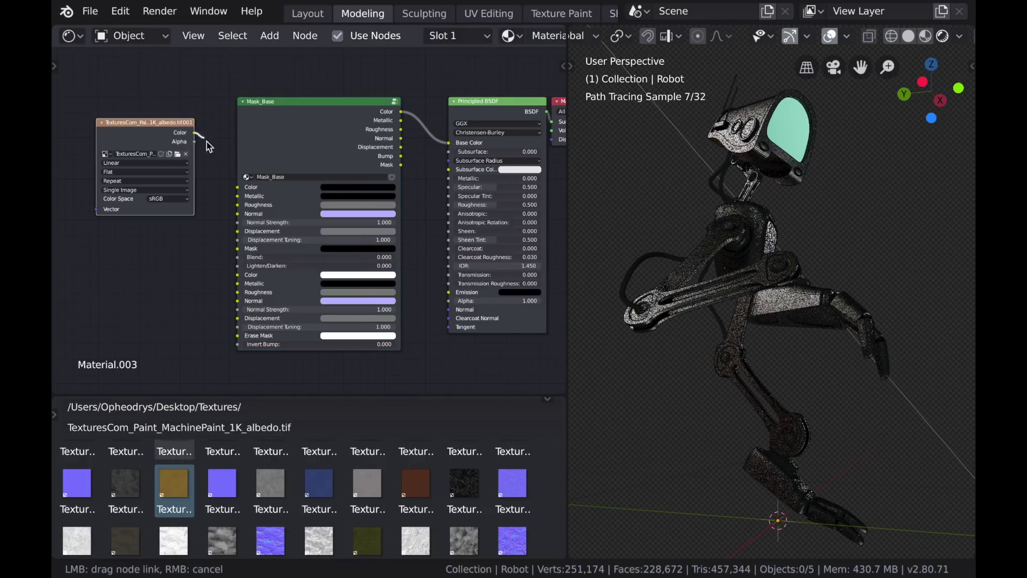
{"action": "left_click_drag", "start_coordinate": [243, 194], "coordinate": [244, 193]}
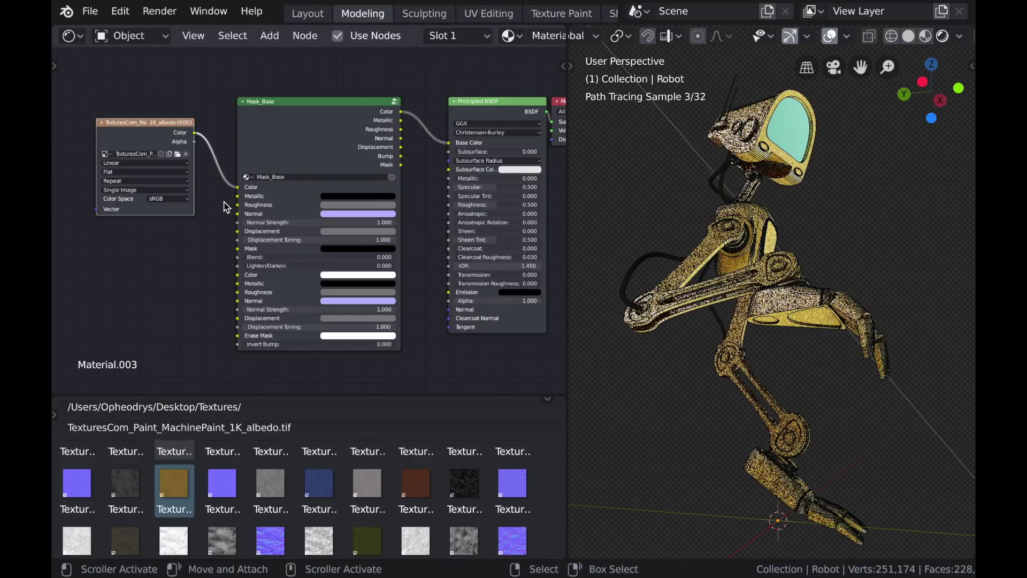
{"action": "key", "text": "h"}
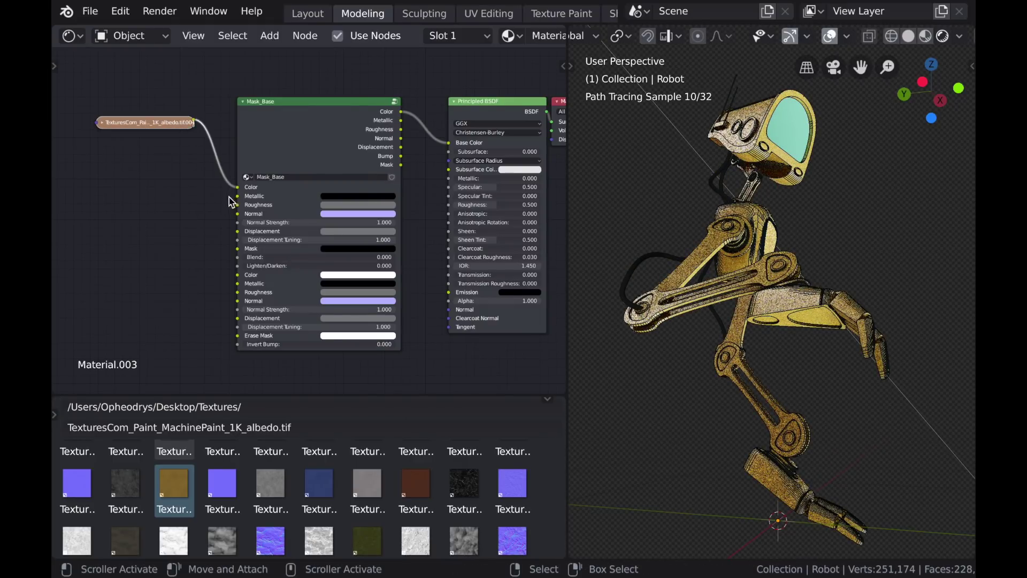
- Add the MachinePaint 1K roughness texture as Non-Color, collapse it under the albedo node, and link it to Mask_Base's first Roughness input
{"action": "left_click_drag", "start_coordinate": [270, 484], "coordinate": [150, 188]}
{"action": "left_click", "coordinate": [176, 251]}
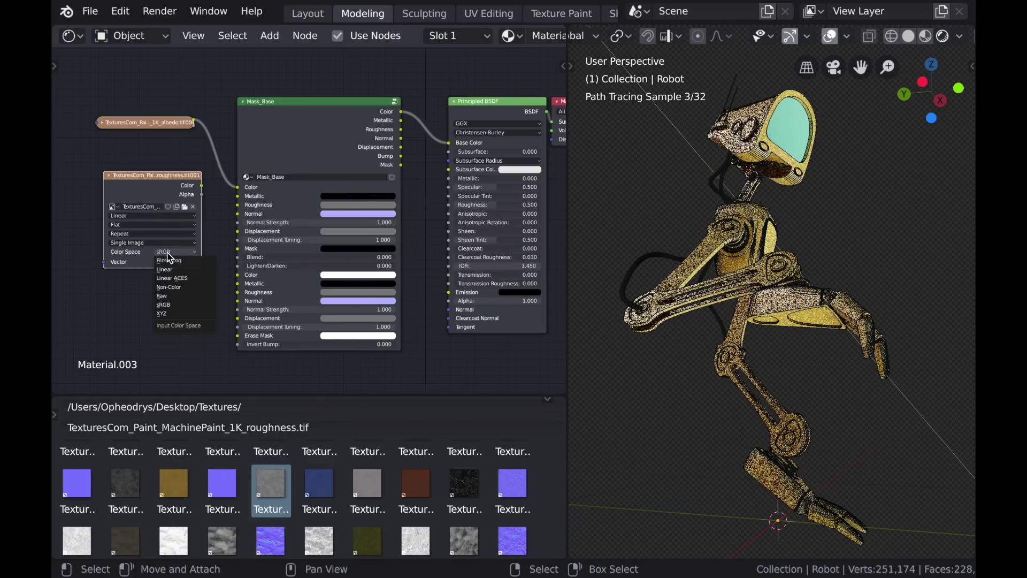
{"action": "left_click", "coordinate": [175, 288]}
{"action": "key", "text": "h"}
{"action": "key", "text": "g"}
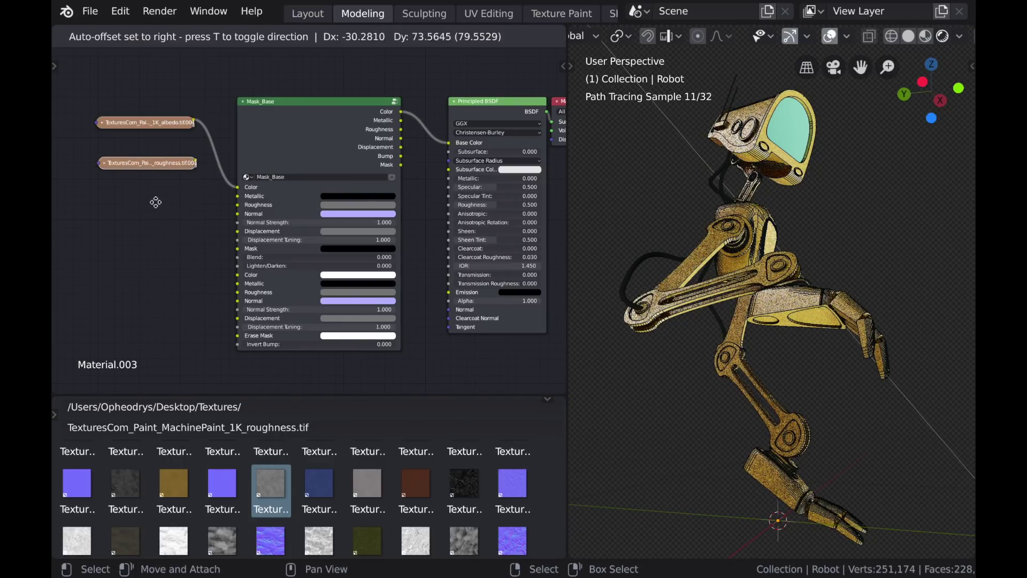
{"action": "left_click", "coordinate": [155, 182]}
{"action": "left_click_drag", "start_coordinate": [195, 140], "coordinate": [237, 205]}
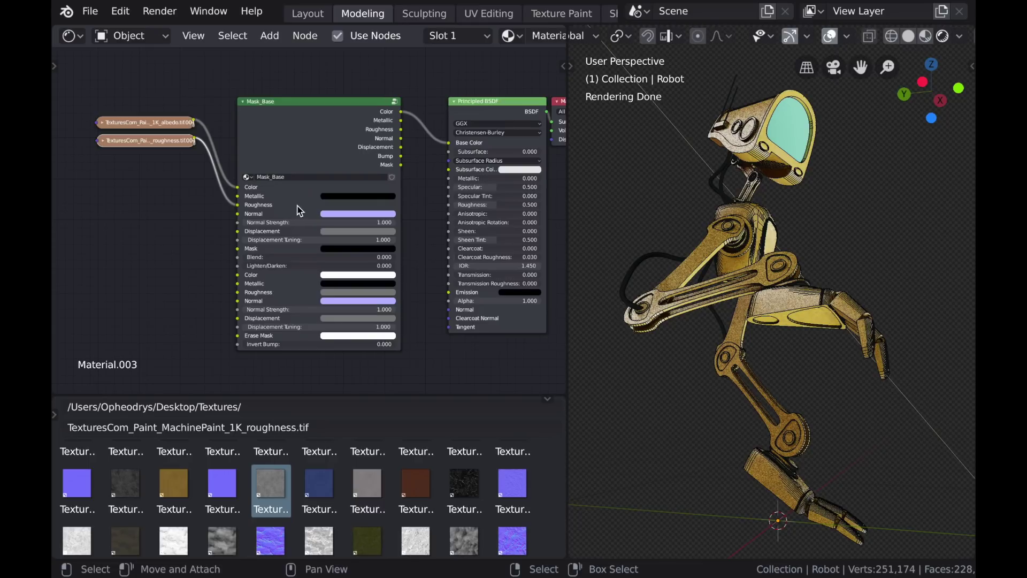
- Add the MachinePaint 1K normal texture as Non-Color, collapse it under the roughness node, and link it to Mask_Base's first Normal input
{"action": "left_click", "coordinate": [227, 475]}
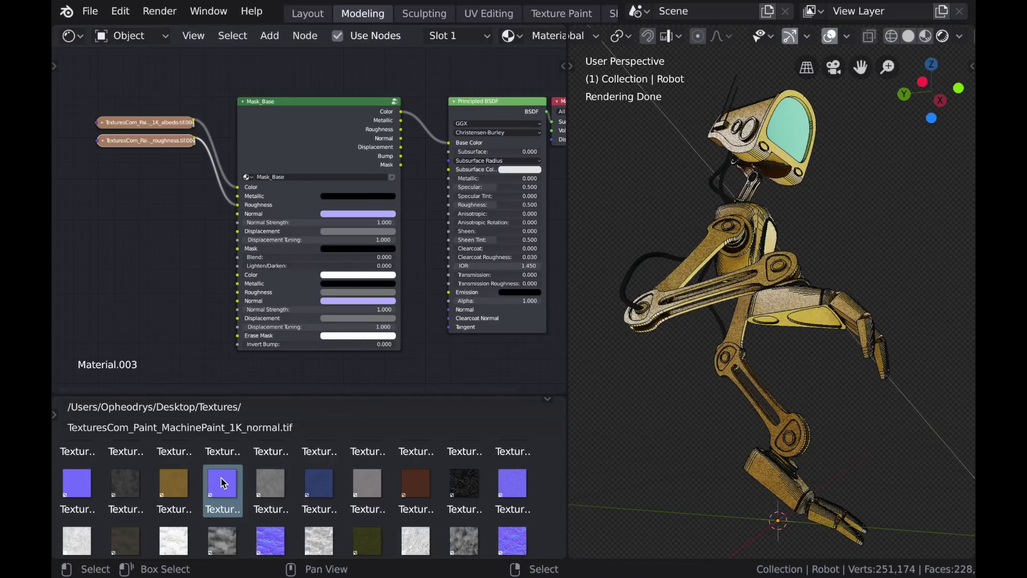
{"action": "left_click_drag", "start_coordinate": [221, 478], "coordinate": [119, 193]}
{"action": "left_click", "coordinate": [166, 271]}
{"action": "left_click", "coordinate": [172, 307]}
{"action": "key", "text": "h"}
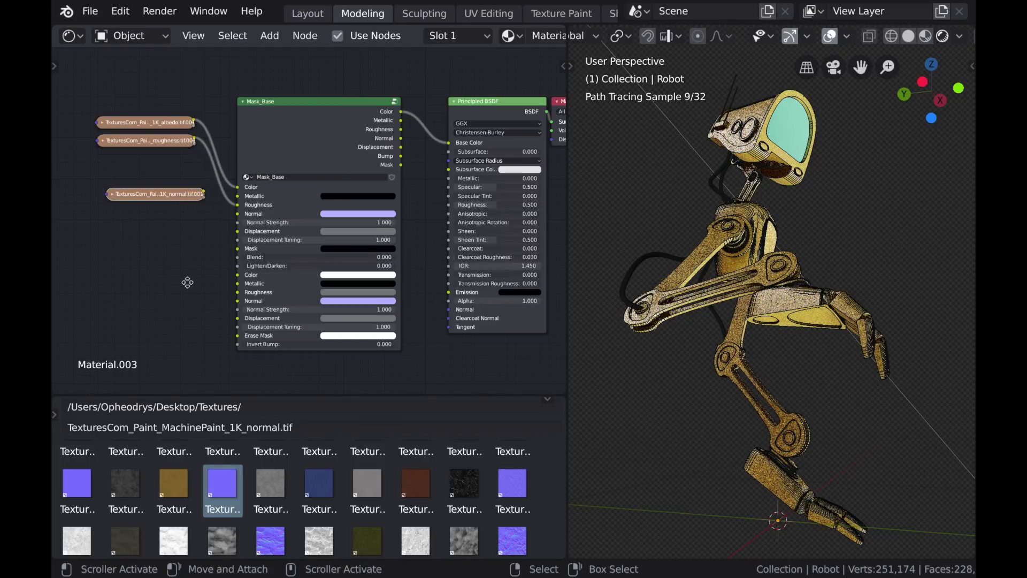
{"action": "key", "text": "g"}
{"action": "left_click", "coordinate": [177, 247]}
{"action": "left_click_drag", "start_coordinate": [196, 157], "coordinate": [238, 214]}
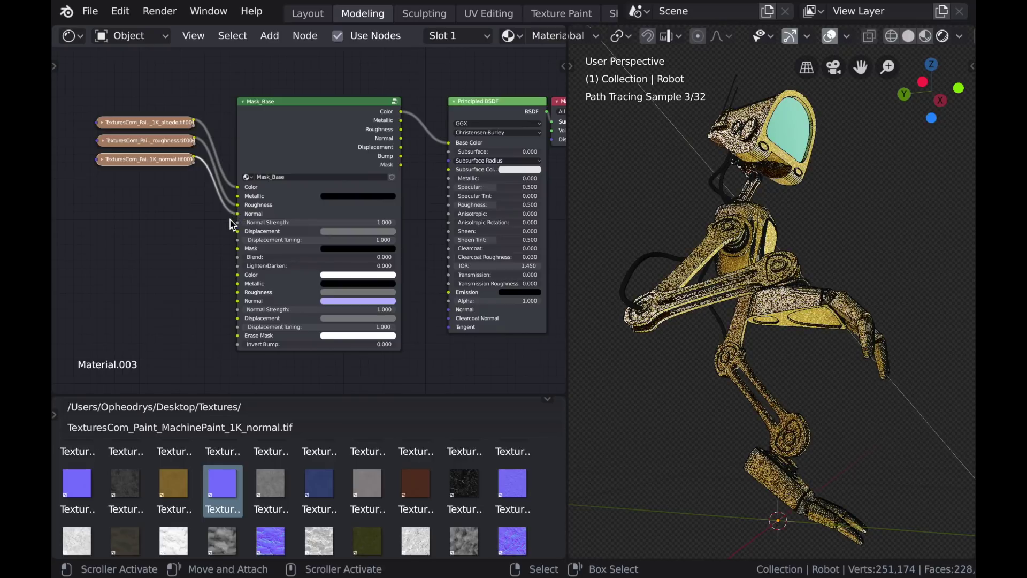
- Hide the viewport overlays and connect a collapsed PaintedGun 1K metallic texture node to Mask_Base's second Color input
{"action": "left_click", "coordinate": [830, 37]}
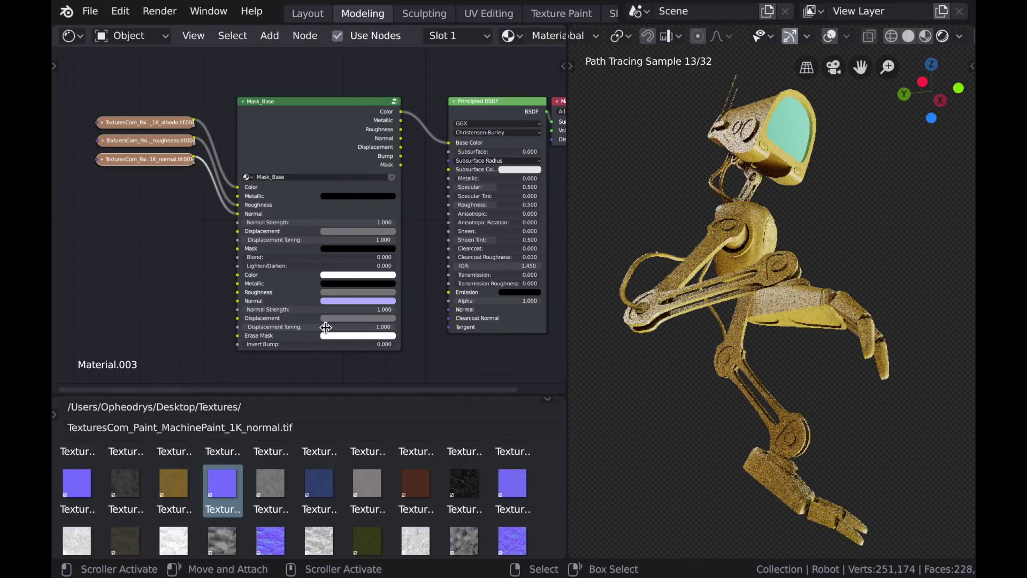
{"action": "scroll", "coordinate": [206, 470], "scroll_direction": "up", "scroll_amount": 2}
{"action": "mouse_move", "coordinate": [77, 484]}
{"action": "left_mouse_down"}
{"action": "mouse_move", "coordinate": [124, 261]}
{"action": "mouse_move", "coordinate": [128, 273]}
{"action": "left_mouse_up"}
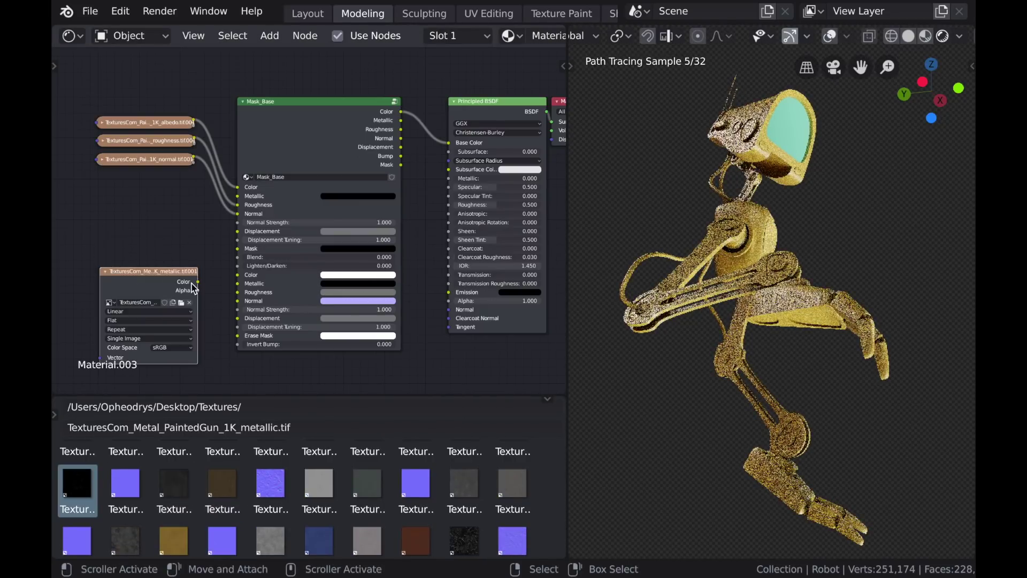
{"action": "left_click", "coordinate": [107, 275]}
- Add the PaintedGun 1K roughness texture as Non-Color, collapse it under the metallic node, and link it to Mask_Base's second Roughness input
{"action": "left_click_drag", "start_coordinate": [174, 484], "coordinate": [156, 335]}
{"action": "left_click", "coordinate": [167, 351]}
{"action": "left_click", "coordinate": [167, 386]}
{"action": "key", "text": "h"}
{"action": "key", "text": "g"}
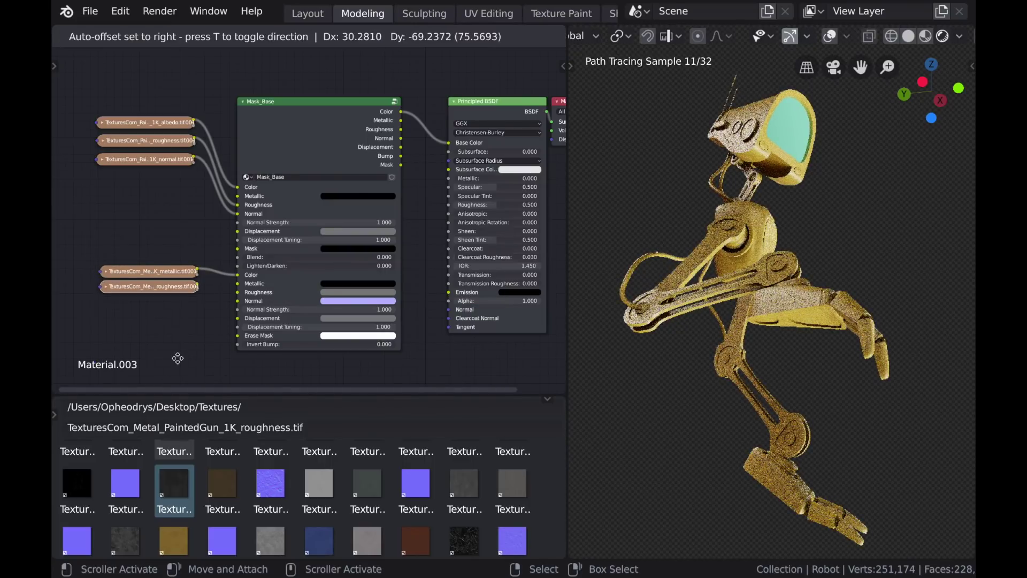
{"action": "left_click", "coordinate": [178, 360]}
{"action": "left_click_drag", "start_coordinate": [198, 289], "coordinate": [238, 292]}
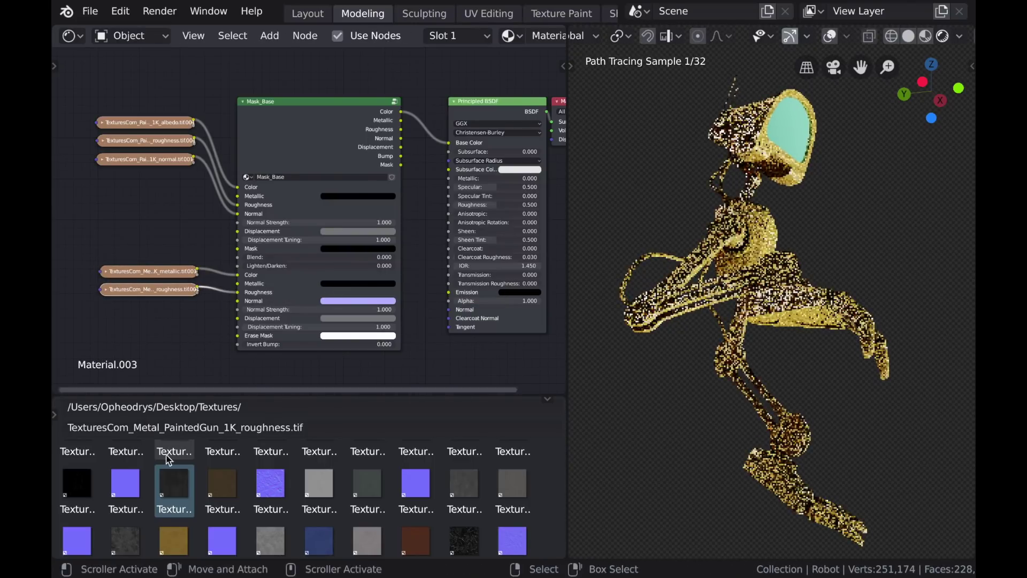
- Add the PaintedGun 1K normal texture as Non-Color, collapse it under the PaintedGun roughness node, and link it to Mask_Base's second Normal input
{"action": "left_click_drag", "start_coordinate": [122, 493], "coordinate": [126, 280]}
{"action": "left_click", "coordinate": [182, 351]}
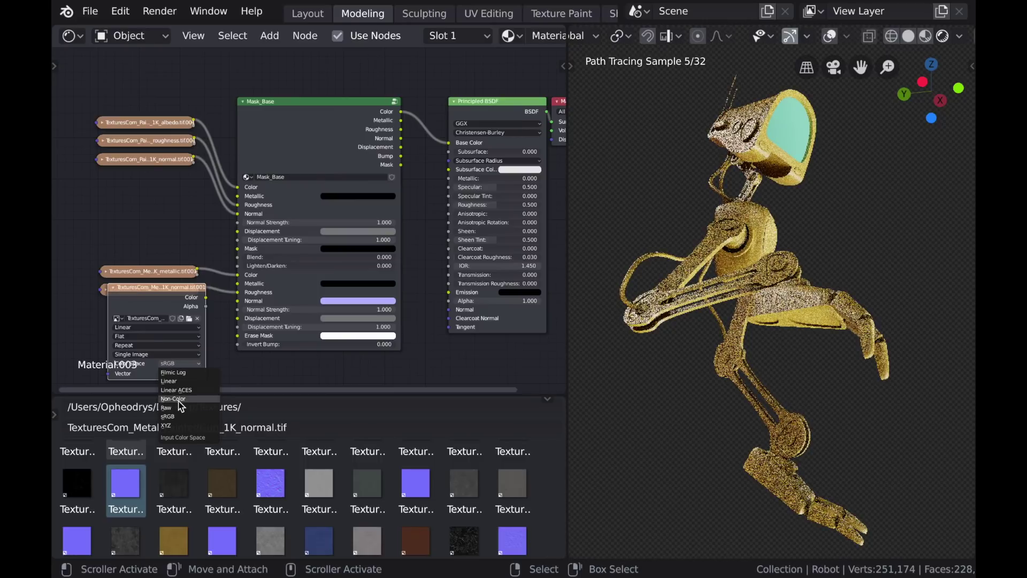
{"action": "left_click", "coordinate": [185, 396]}
{"action": "key", "text": "h"}
{"action": "key", "text": "g"}
{"action": "left_click", "coordinate": [176, 346]}
{"action": "left_click_drag", "start_coordinate": [199, 307], "coordinate": [246, 298]}
- Move the three PaintedGun texture nodes slightly down, keeping them aligned vertically
{"action": "scroll", "coordinate": [183, 252], "scroll_direction": "down", "scroll_amount": 2}
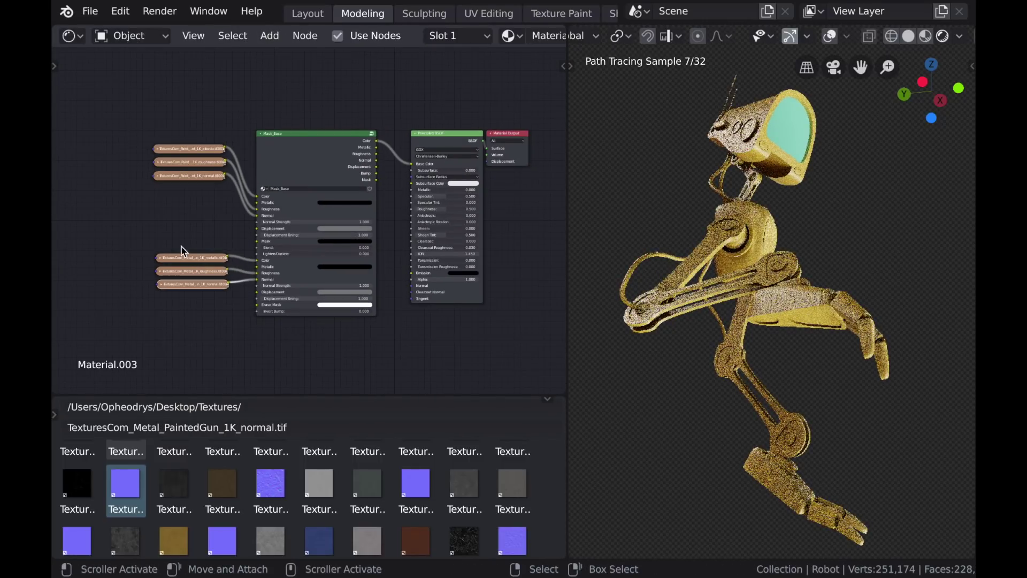
{"action": "key", "text": "b"}
{"action": "left_click_drag", "start_coordinate": [158, 250], "coordinate": [216, 283]}
{"action": "key", "text": "g"}
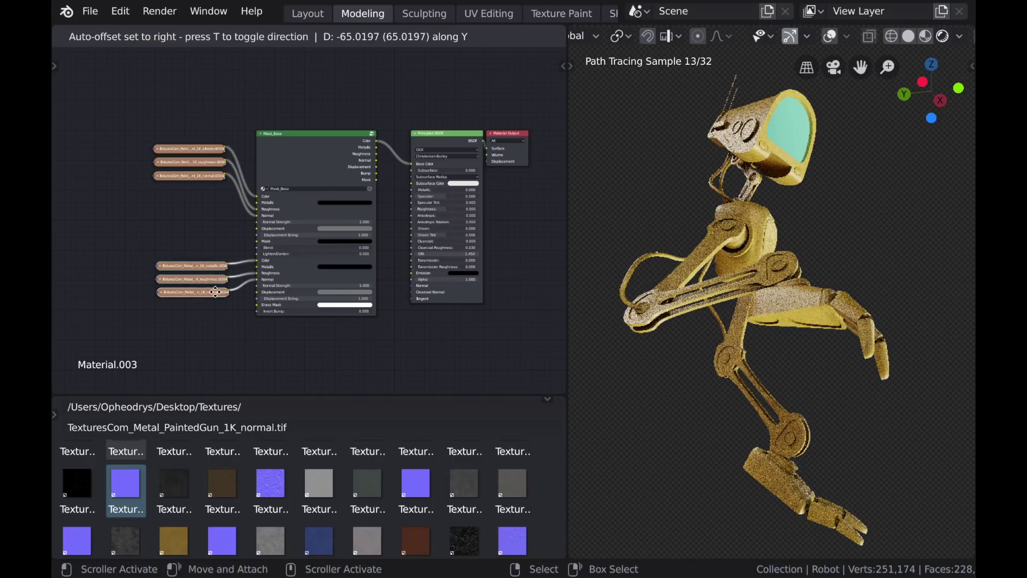
{"action": "left_click", "coordinate": [216, 295]}
- Move Mask_Base and all six texture nodes horizontally away from the Principled BSDF to make room between them
{"action": "key", "text": "b"}
{"action": "left_click_drag", "start_coordinate": [137, 111], "coordinate": [380, 343]}
{"action": "key", "text": "g"}
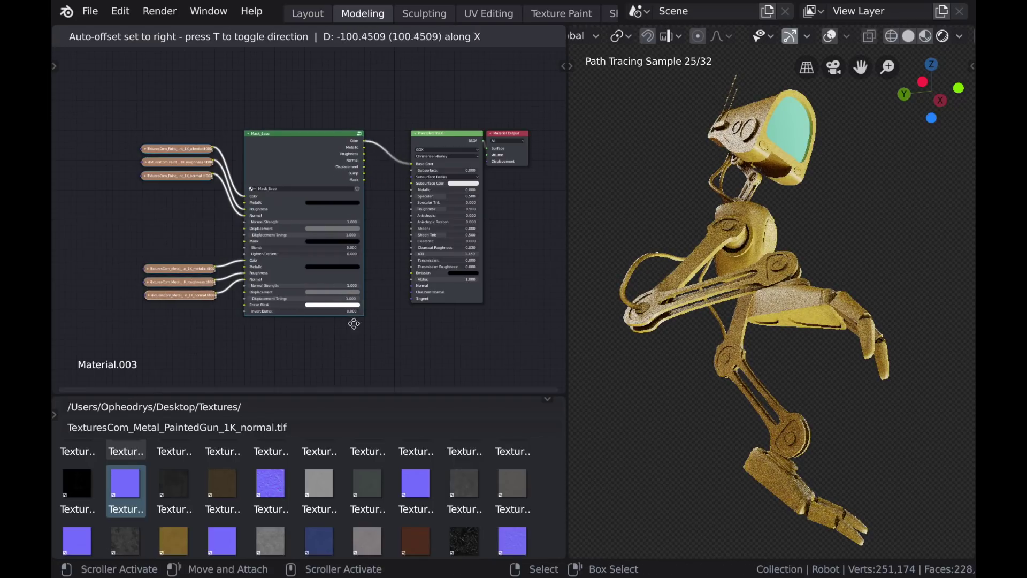
{"action": "left_click", "coordinate": [259, 313]}
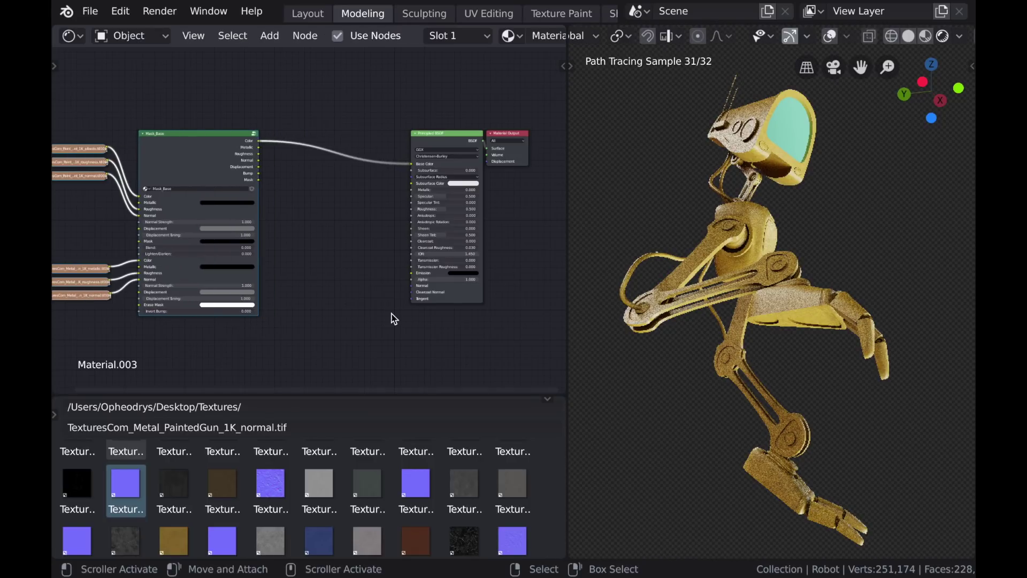
{"action": "scroll", "coordinate": [396, 329], "scroll_direction": "up", "scroll_amount": 3}
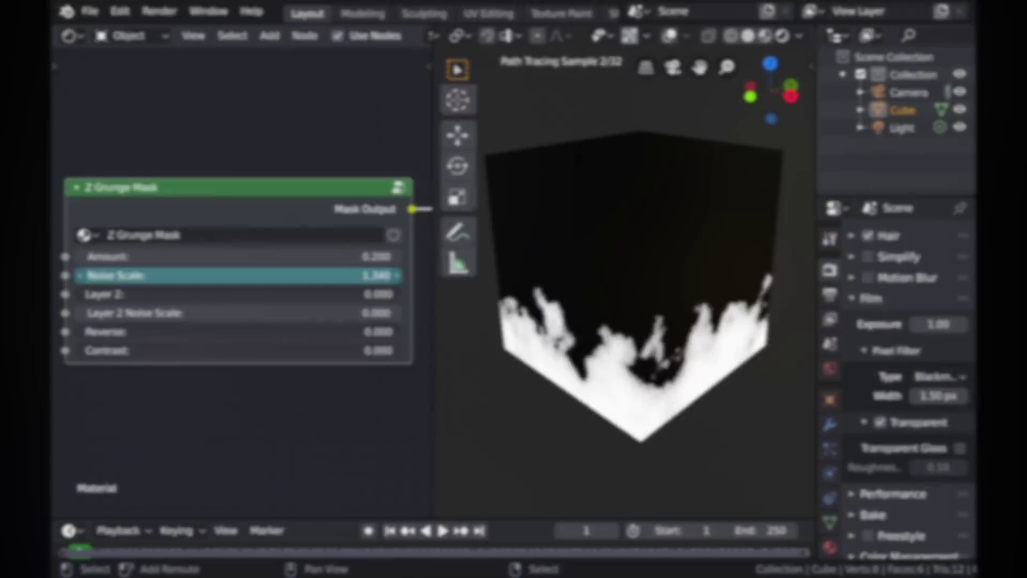
- Set the Z Grunge Mask's Noise Scale to 3.62, Layer 2 to 1, Layer 2 Noise Scale to 14.8 and Amount to 0.38
{"action": "left_click_drag", "start_coordinate": [184, 275], "coordinate": [306, 275]}
{"action": "left_click_drag", "start_coordinate": [124, 295], "coordinate": [396, 295]}
{"action": "left_click_drag", "start_coordinate": [123, 313], "coordinate": [234, 313]}
{"action": "left_click_drag", "start_coordinate": [159, 258], "coordinate": [182, 257]}
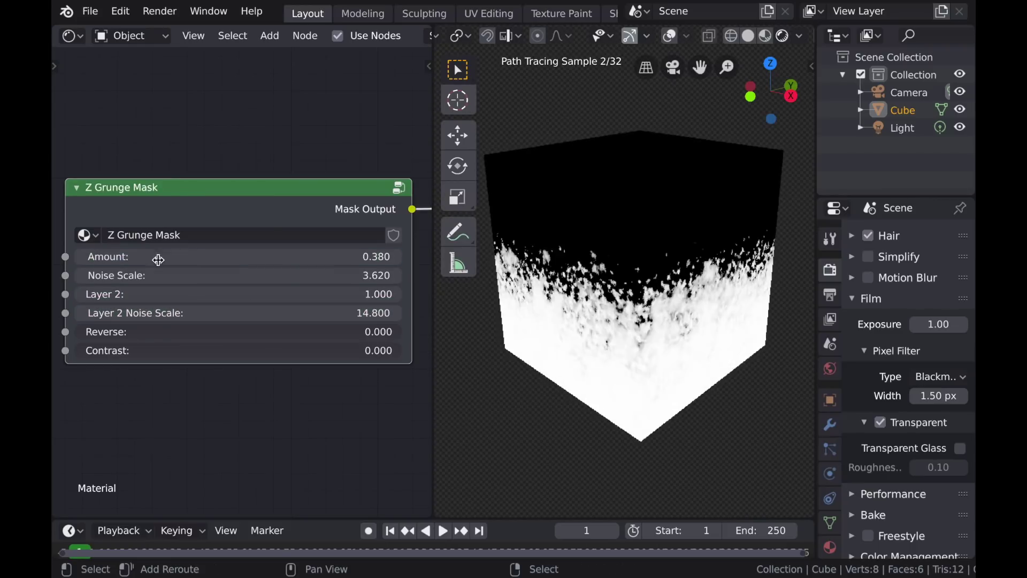
- Lower Layer 2 on the Z Grunge Mask and raise its Reverse and Contrast values
{"action": "left_click_drag", "start_coordinate": [159, 294], "coordinate": [80, 294]}
{"action": "left_click_drag", "start_coordinate": [128, 332], "coordinate": [374, 332]}
{"action": "mouse_move", "coordinate": [128, 351]}
{"action": "left_mouse_down"}
{"action": "mouse_move", "coordinate": [155, 351]}
{"action": "mouse_move", "coordinate": [132, 351]}
{"action": "left_mouse_up"}
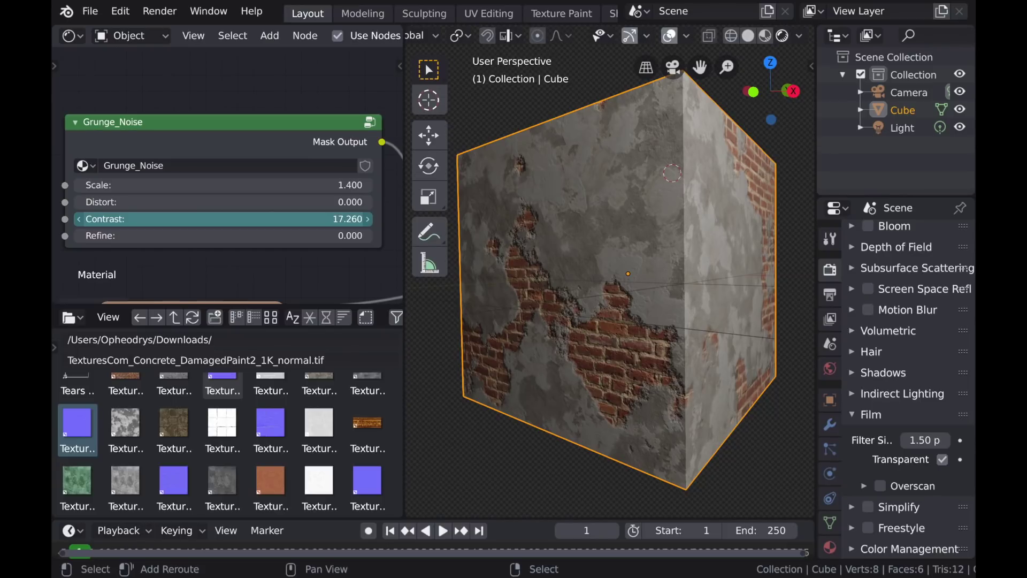
- Adjust the Contrast of the Grunge_Noise mask blending concrete and brick on the cube
{"action": "mouse_move", "coordinate": [191, 219]}
{"action": "left_mouse_down"}
{"action": "mouse_move", "coordinate": [236, 219]}
{"action": "mouse_move", "coordinate": [200, 236]}
{"action": "left_mouse_up"}
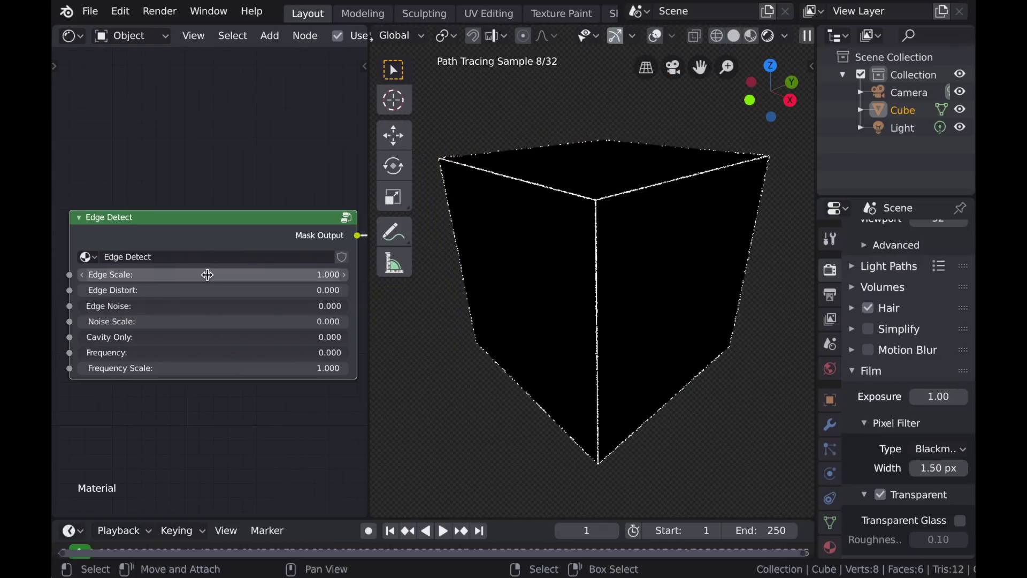
- Set Edge Detect's Edge Scale to 21.2, Edge Distort to 4.8, Edge Noise to 0.516, Frequency to 0 and Frequency Scale to 5.6
{"action": "left_click_drag", "start_coordinate": [207, 273], "coordinate": [246, 275]}
{"action": "left_click_drag", "start_coordinate": [145, 290], "coordinate": [217, 306]}
{"action": "left_click_drag", "start_coordinate": [206, 353], "coordinate": [342, 353]}
{"action": "left_click_drag", "start_coordinate": [214, 368], "coordinate": [80, 353]}
- Inset one cube face and extrude it inward as a recess, and raise Edge Detect's Cavity Only value
{"action": "key", "text": "Tab"}
{"action": "key", "text": "i"}
{"action": "left_click", "coordinate": [547, 419]}
{"action": "key", "text": "e"}
{"action": "left_click", "coordinate": [509, 435]}
{"action": "middle_click_drag", "start_coordinate": [509, 434], "coordinate": [556, 422]}
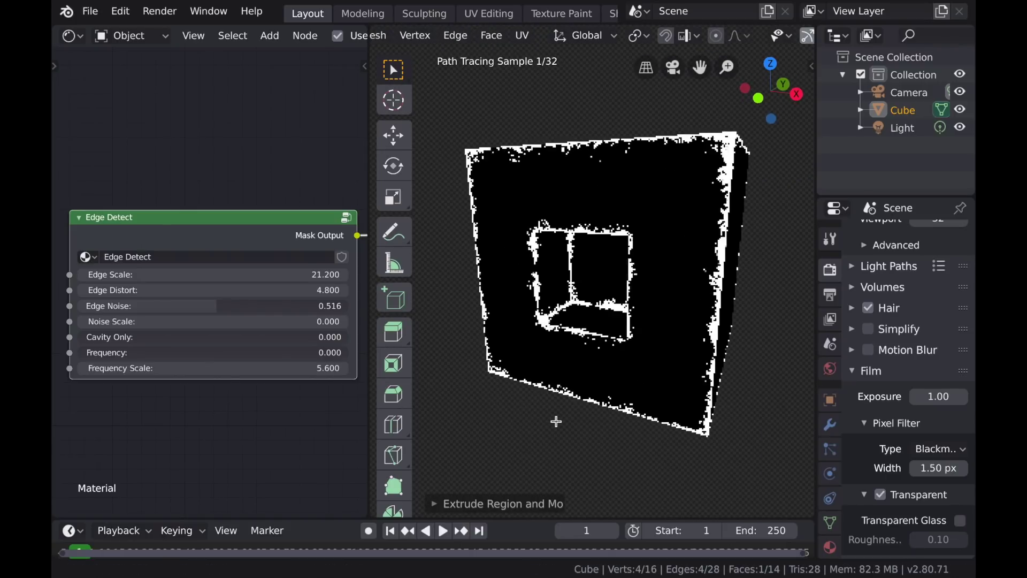
{"action": "left_click_drag", "start_coordinate": [138, 339], "coordinate": [348, 340]}
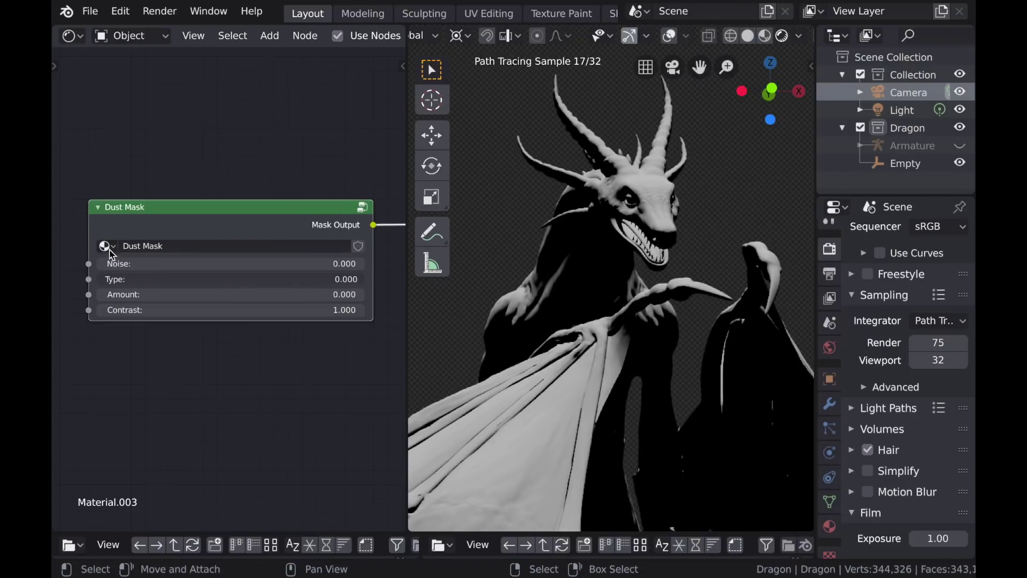
- Set the dragon's Dust Mask to Amount 0.12, Contrast 1.58, Noise 0.42 and Type 1
{"action": "left_click_drag", "start_coordinate": [230, 294], "coordinate": [321, 294]}
{"action": "mouse_move", "coordinate": [320, 310]}
{"action": "left_mouse_down"}
{"action": "mouse_move", "coordinate": [364, 310]}
{"action": "mouse_move", "coordinate": [241, 310]}
{"action": "mouse_move", "coordinate": [214, 295]}
{"action": "mouse_move", "coordinate": [316, 309]}
{"action": "left_mouse_up"}
{"action": "left_click_drag", "start_coordinate": [230, 264], "coordinate": [254, 263]}
{"action": "scroll", "coordinate": [642, 292], "scroll_direction": "down", "scroll_amount": 6}
{"action": "middle_click_drag", "start_coordinate": [661, 293], "coordinate": [630, 304]}
{"action": "left_click", "coordinate": [160, 279]}
{"action": "type", "text": "1"}
{"action": "key", "text": "Return"}
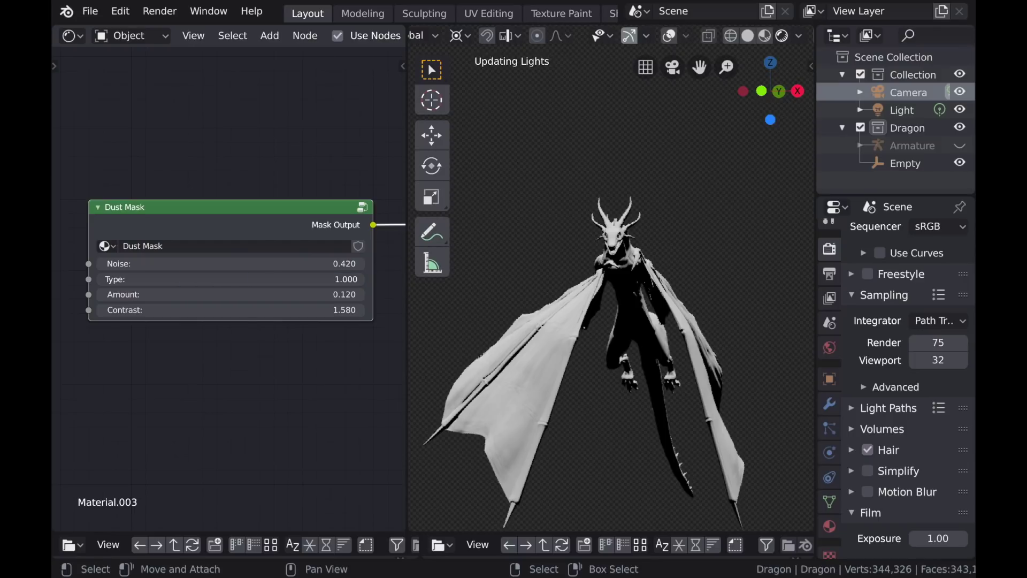
- Raise the Noise of the dragon's Dust Mask to about 17.6
{"action": "middle_click_drag", "start_coordinate": [553, 280], "coordinate": [615, 288]}
{"action": "scroll", "coordinate": [623, 300], "scroll_direction": "up", "scroll_amount": 3}
{"action": "left_click_drag", "start_coordinate": [267, 263], "coordinate": [287, 262]}
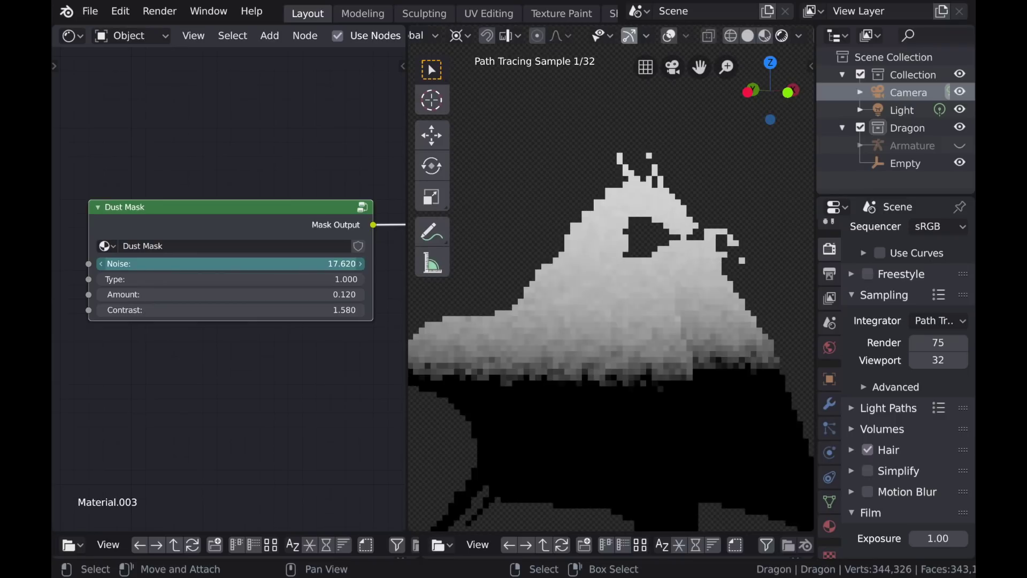
- Set the cube's Dust Mask to Type 1, Amount -0.4, Noise 2.8 and Contrast 8.8
{"action": "left_click_drag", "start_coordinate": [202, 290], "coordinate": [161, 289]}
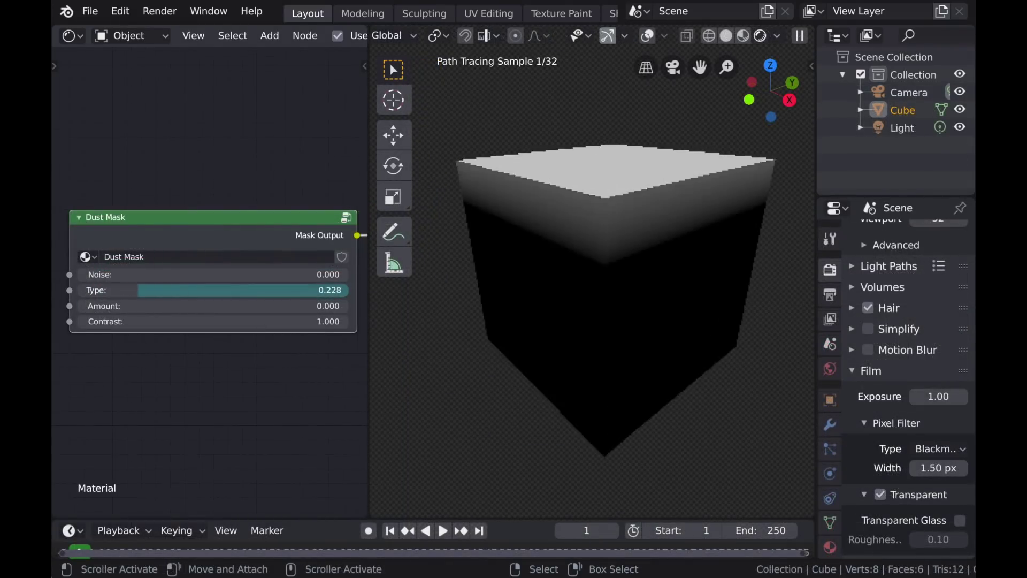
{"action": "key", "text": "Escape"}
{"action": "left_click_drag", "start_coordinate": [225, 306], "coordinate": [216, 305]}
{"action": "left_click_drag", "start_coordinate": [112, 275], "coordinate": [140, 275]}
{"action": "left_click_drag", "start_coordinate": [140, 322], "coordinate": [179, 321]}
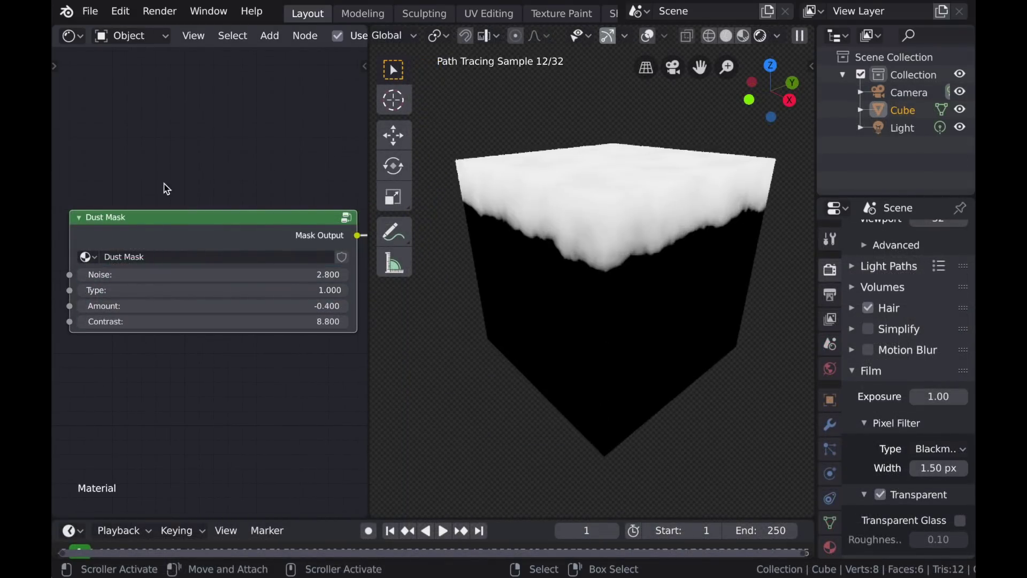
{"action": "left_click_drag", "start_coordinate": [161, 275], "coordinate": [138, 305]}
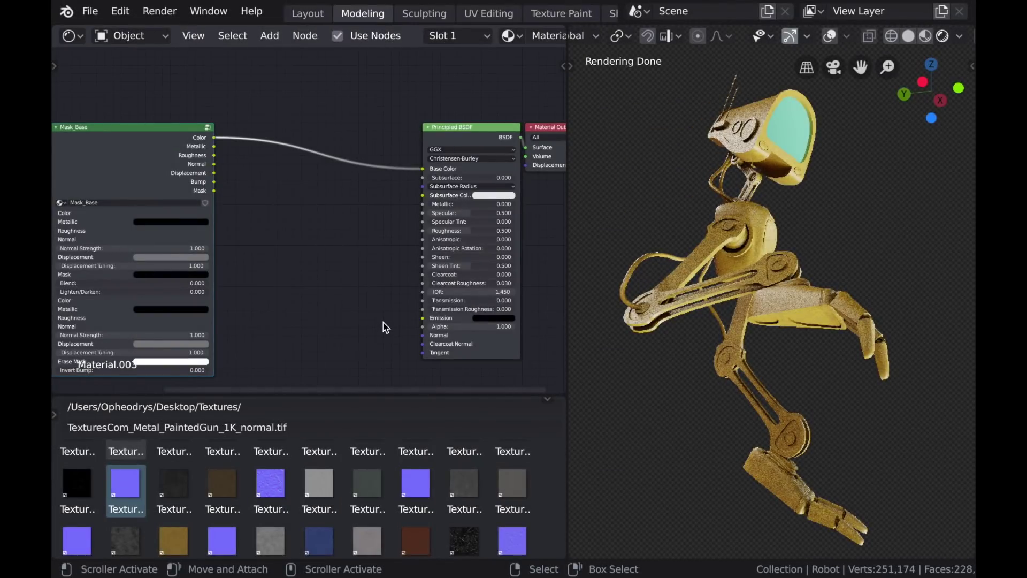
- Add an Edge Detect mask from Mask Tools to the robot's material
{"action": "key", "text": "n"}
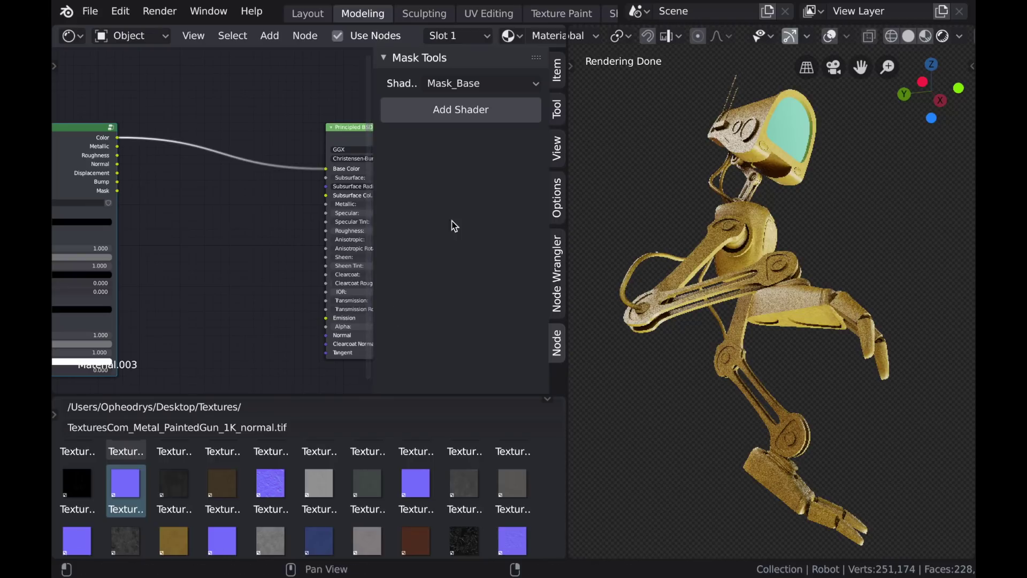
{"action": "left_click", "coordinate": [484, 84]}
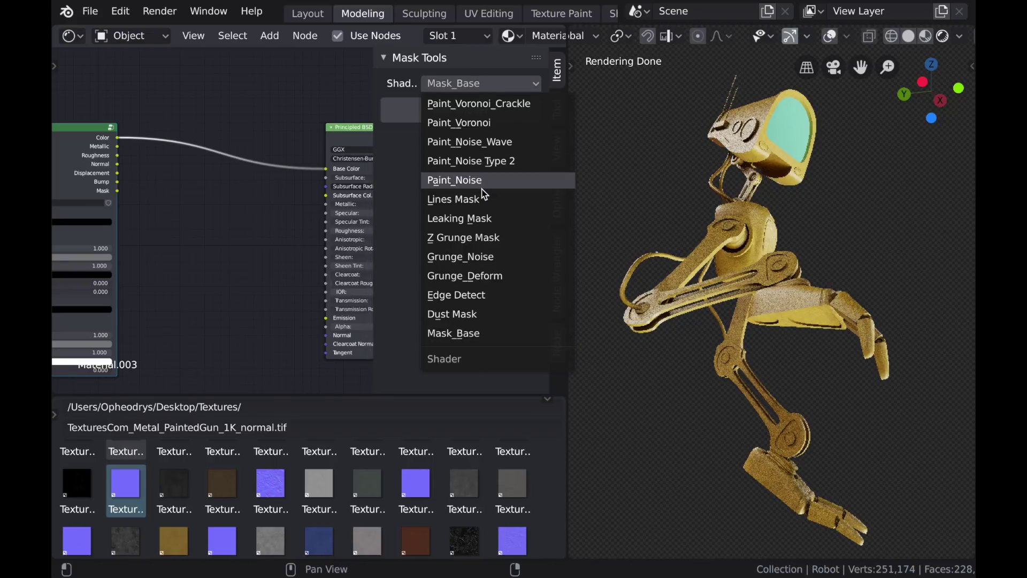
{"action": "left_click", "coordinate": [489, 296]}
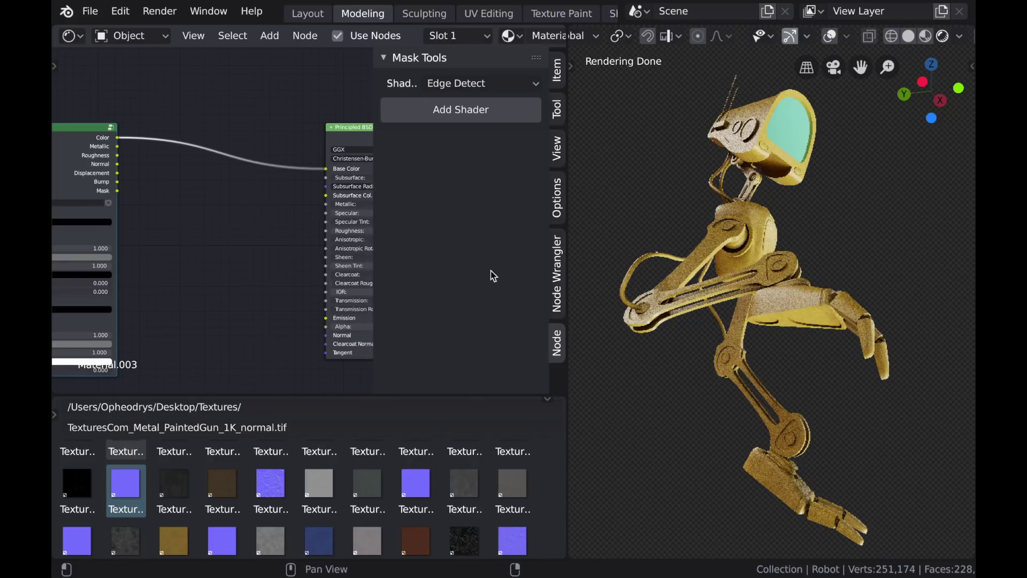
{"action": "left_click", "coordinate": [485, 112]}
{"action": "key", "text": "n"}
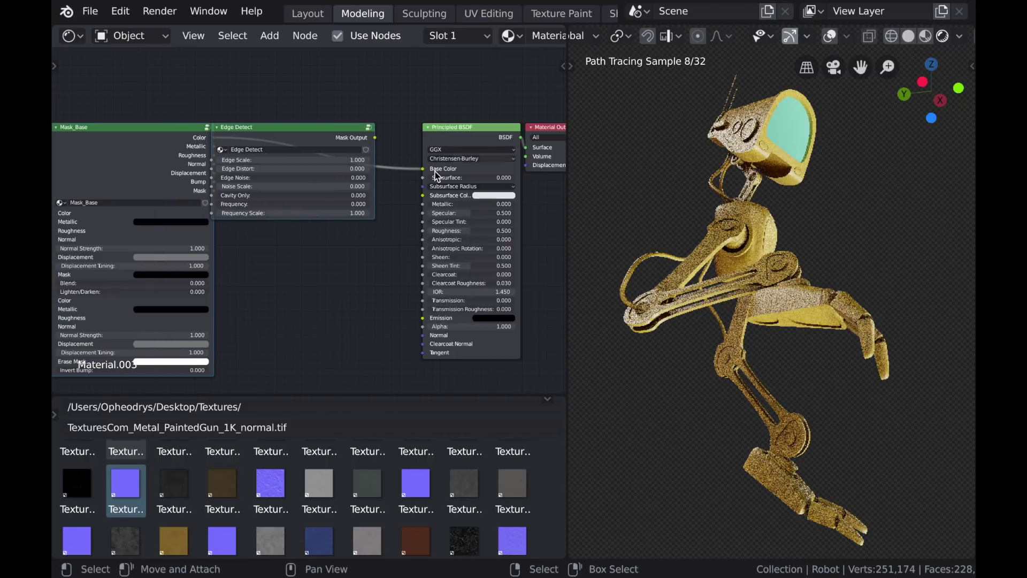
- Place Edge Detect between the painted and metal texture nodes, and connect its Mask Output to Mask_Base's Mask input
{"action": "scroll", "coordinate": [291, 289], "scroll_direction": "down", "scroll_amount": 4}
{"action": "middle_click_drag", "start_coordinate": [319, 198], "coordinate": [405, 218]}
{"action": "left_click", "coordinate": [418, 185]}
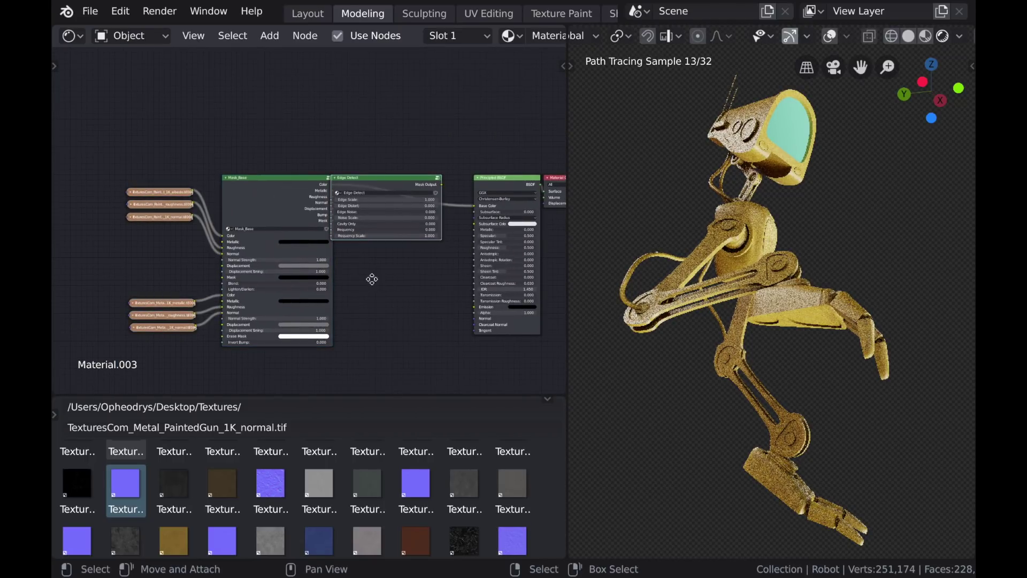
{"action": "key", "text": "g"}
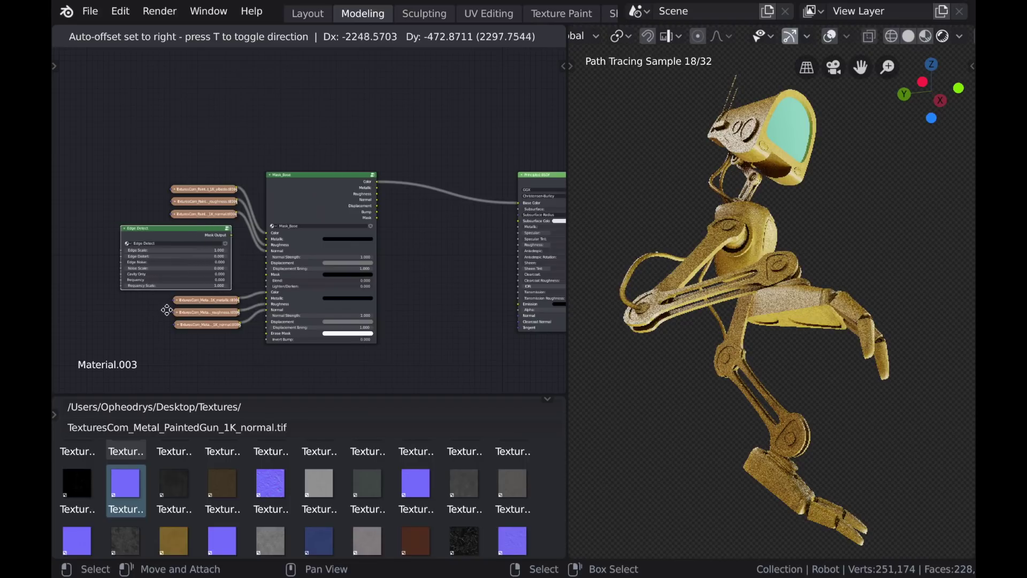
{"action": "left_click", "coordinate": [171, 309]}
{"action": "scroll", "coordinate": [225, 318], "scroll_direction": "up", "scroll_amount": 3}
{"action": "middle_click_drag", "start_coordinate": [226, 319], "coordinate": [308, 279]}
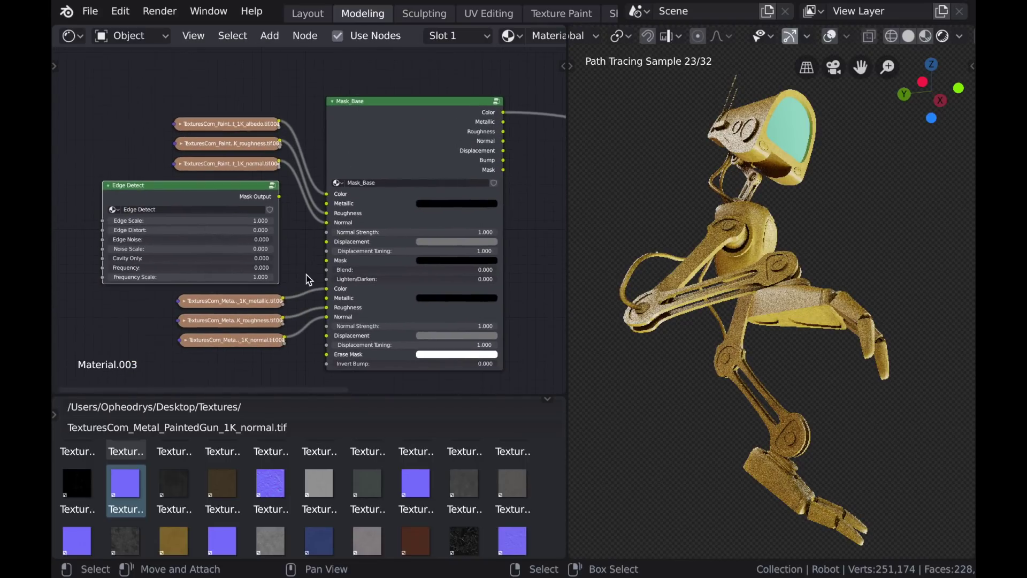
{"action": "left_click_drag", "start_coordinate": [279, 197], "coordinate": [291, 218]}
{"action": "left_click_drag", "start_coordinate": [328, 263], "coordinate": [330, 264]}
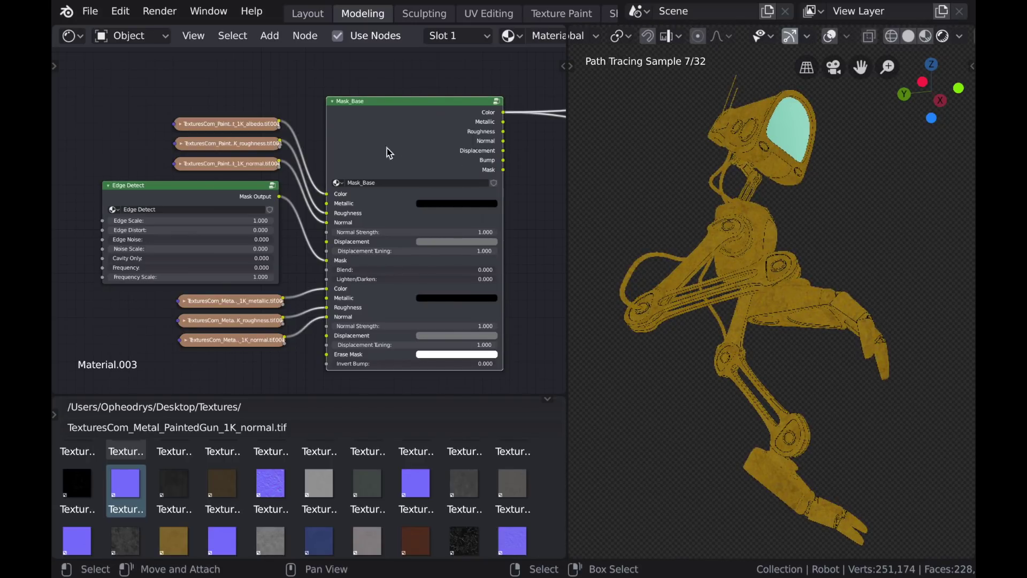
- Set Edge Detect's Edge Scale to 8.2, Edge Distort to 5.24 and Edge Noise to 0.161
{"action": "left_click_drag", "start_coordinate": [187, 220], "coordinate": [163, 221]}
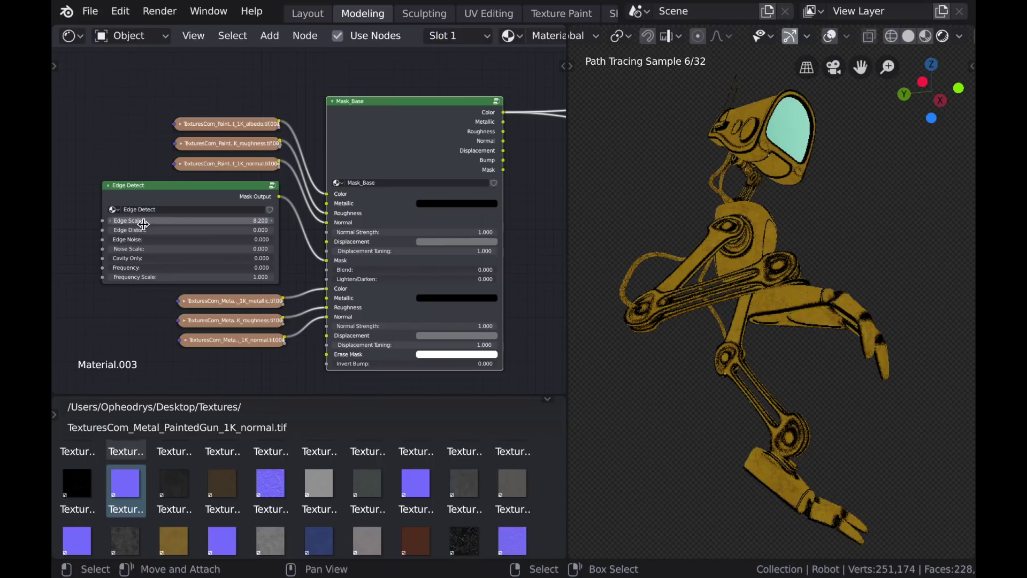
{"action": "left_click_drag", "start_coordinate": [143, 230], "coordinate": [267, 239]}
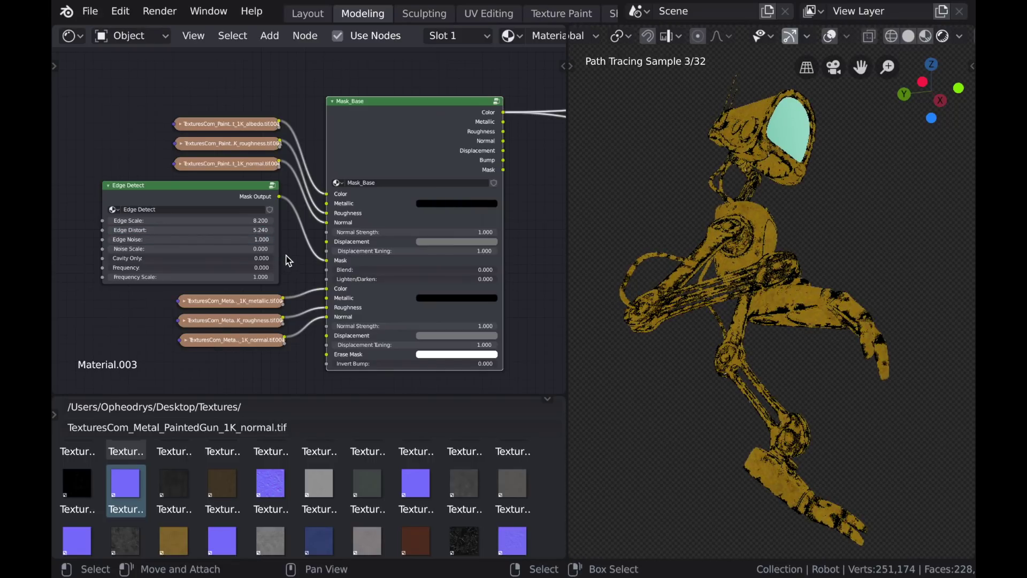
{"action": "left_click_drag", "start_coordinate": [187, 239], "coordinate": [179, 239]}
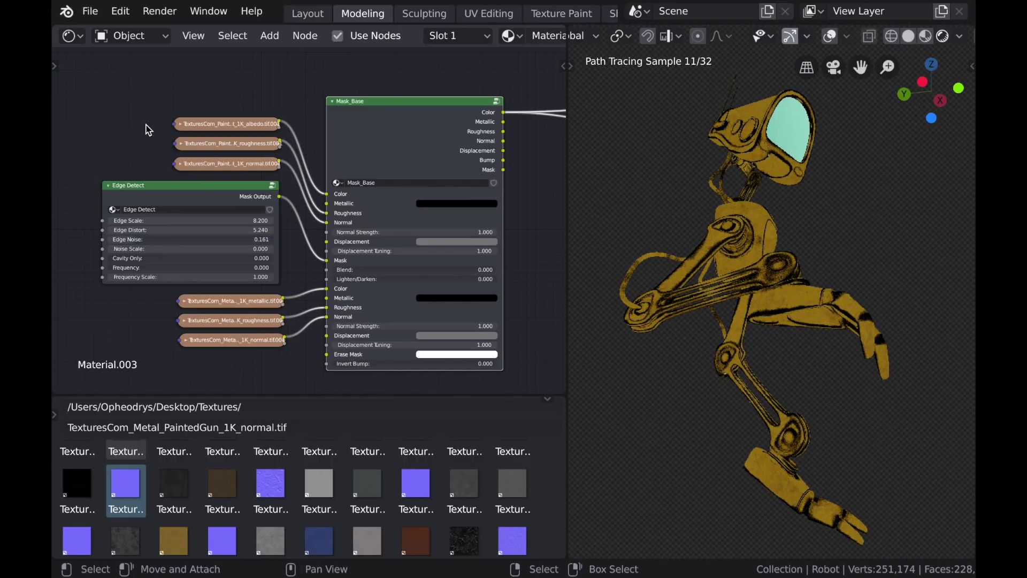
- Shift Mask_Base, Edge Detect and the texture nodes along X, away from the Principled BSDF, to make room for another layer
{"action": "scroll", "coordinate": [152, 139], "scroll_direction": "down", "scroll_amount": 3}
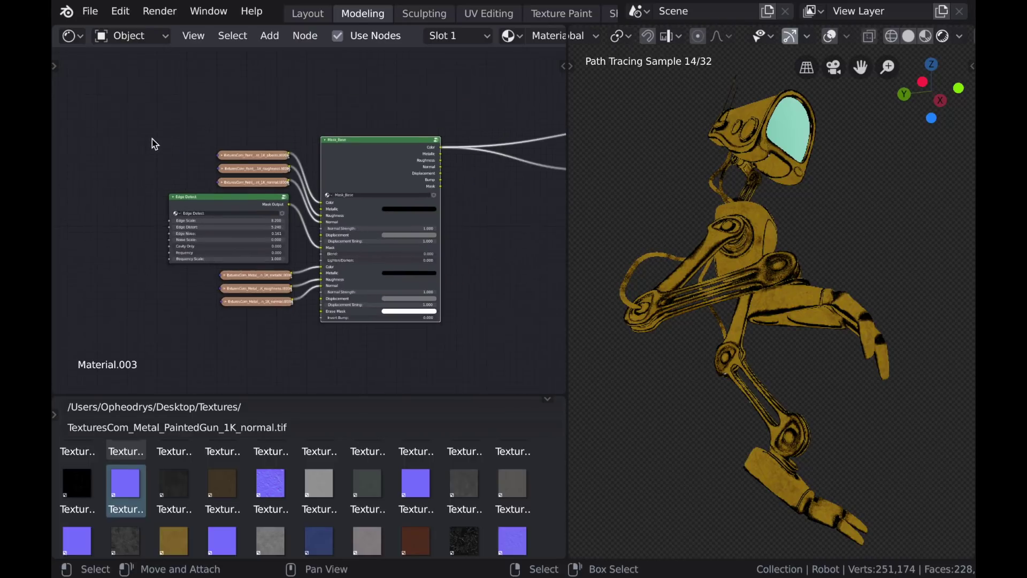
{"action": "middle_click_drag", "start_coordinate": [374, 222], "coordinate": [318, 229]}
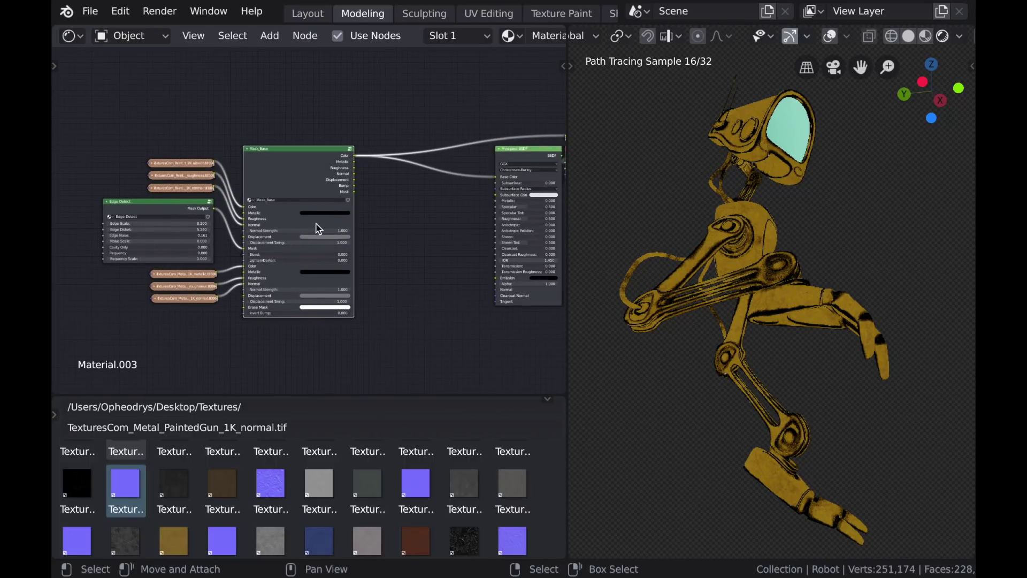
{"action": "key", "text": "b"}
{"action": "left_click_drag", "start_coordinate": [103, 131], "coordinate": [355, 339]}
{"action": "key", "text": "Home"}
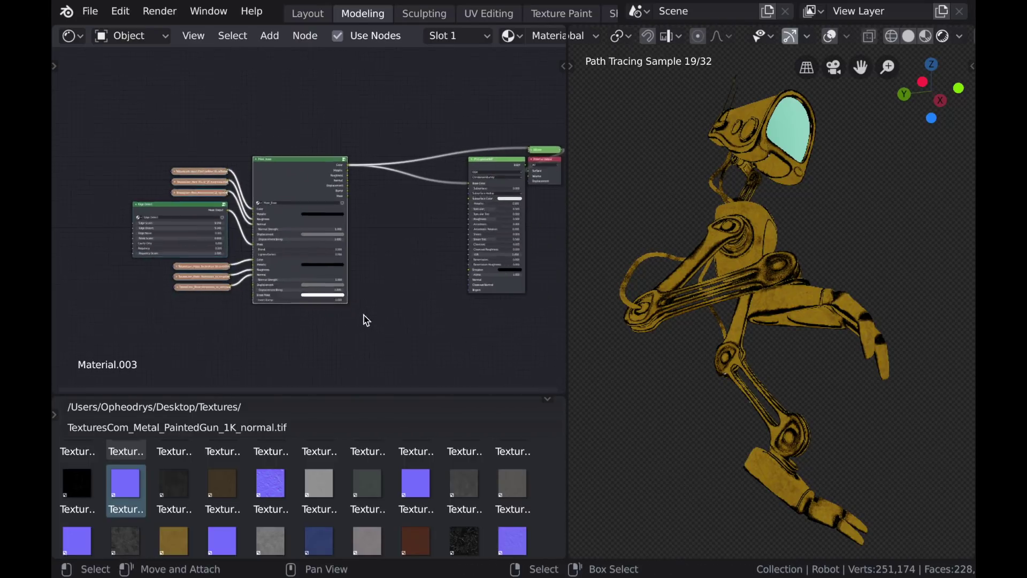
{"action": "key", "text": "g"}
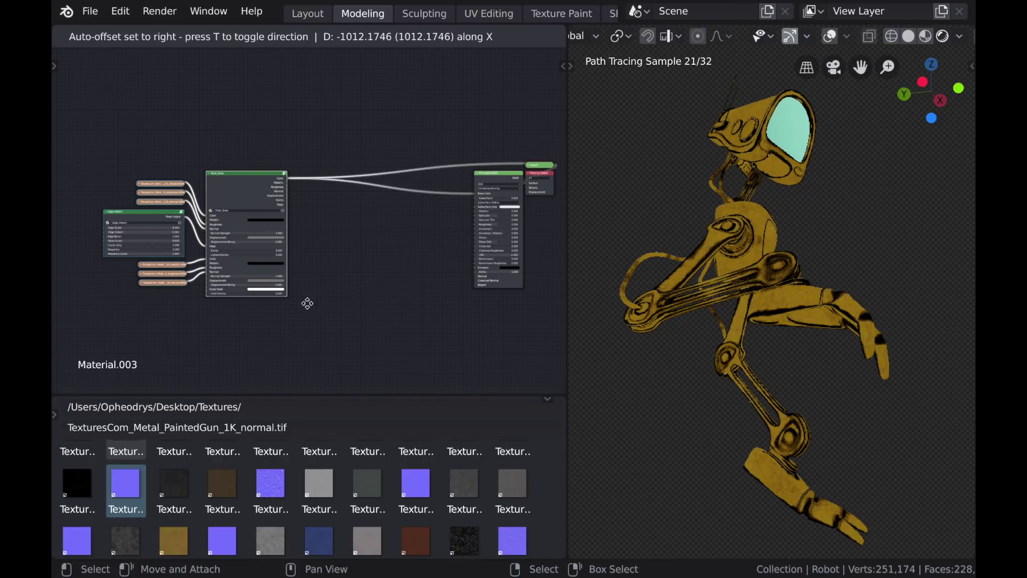
{"action": "left_click", "coordinate": [308, 302]}
{"action": "mouse_move", "coordinate": [424, 254]}
{"action": "middle_mouse_down", "text": "ctrl"}
{"action": "mouse_move", "coordinate": [426, 280]}
{"action": "mouse_move", "coordinate": [346, 270]}
{"action": "middle_mouse_up", "text": "ctrl"}
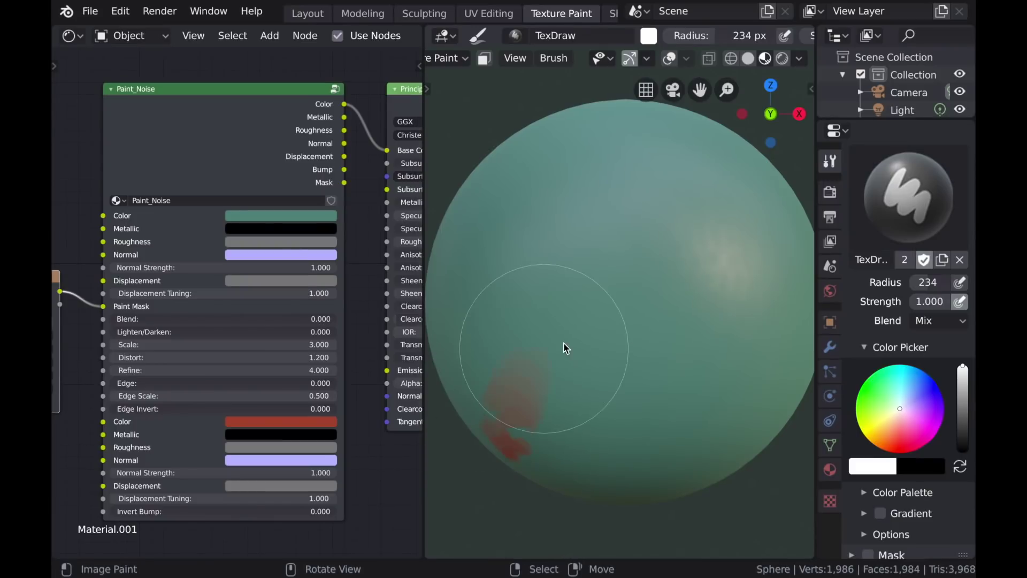
- Paint a curved stroke across the sphere, and set Paint_Noise to Refine 10, Edge 1 and Edge Scale 7.64 while varying its Scale
{"action": "left_click_drag", "start_coordinate": [566, 349], "coordinate": [733, 145]}
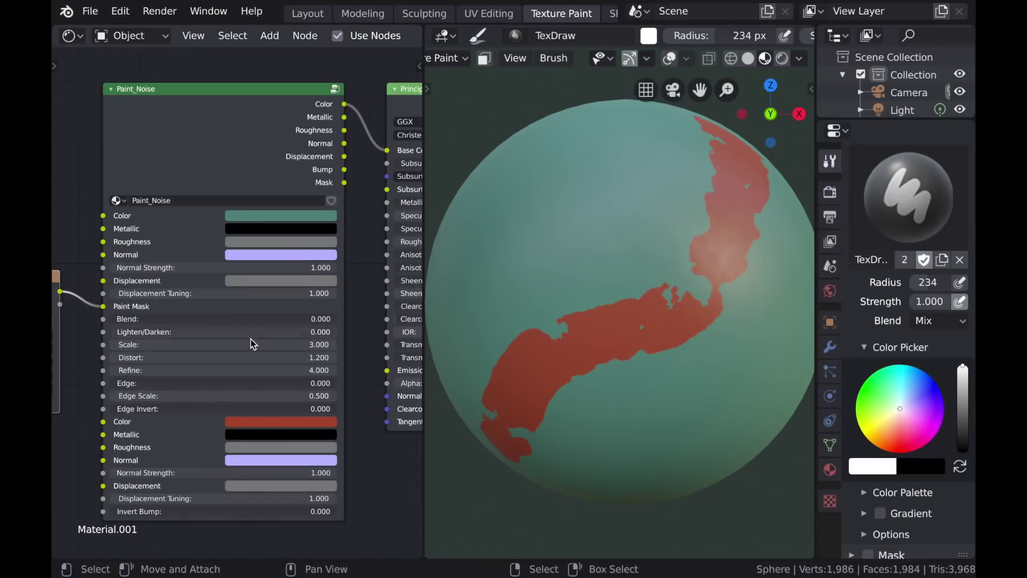
{"action": "left_click_drag", "start_coordinate": [147, 356], "coordinate": [150, 356]}
{"action": "left_click_drag", "start_coordinate": [147, 370], "coordinate": [267, 396]}
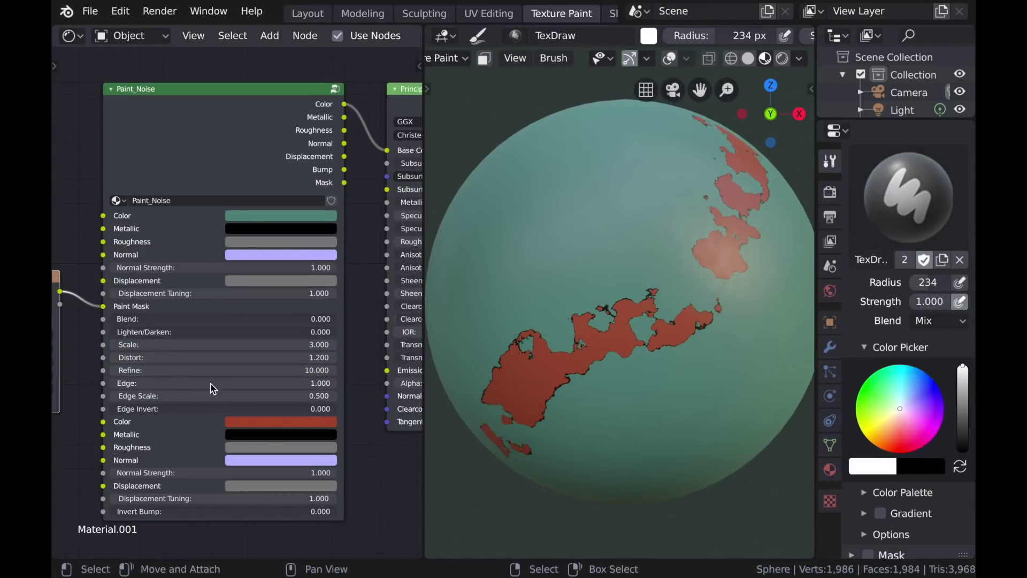
{"action": "left_click_drag", "start_coordinate": [165, 344], "coordinate": [162, 344]}
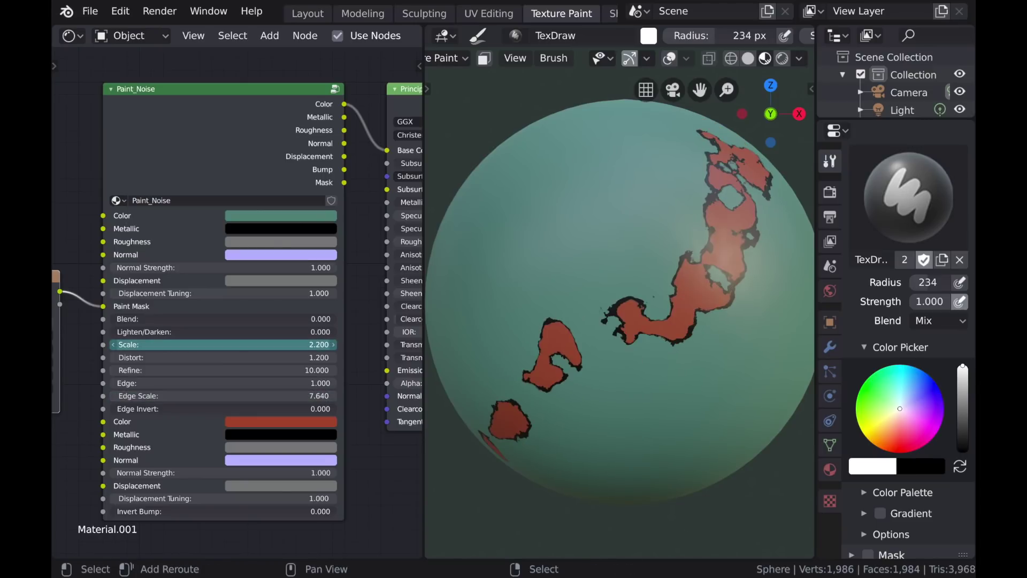
{"action": "left_click_drag", "start_coordinate": [162, 345], "coordinate": [182, 344]}
{"action": "left_click_drag", "start_coordinate": [160, 409], "coordinate": [203, 408]}
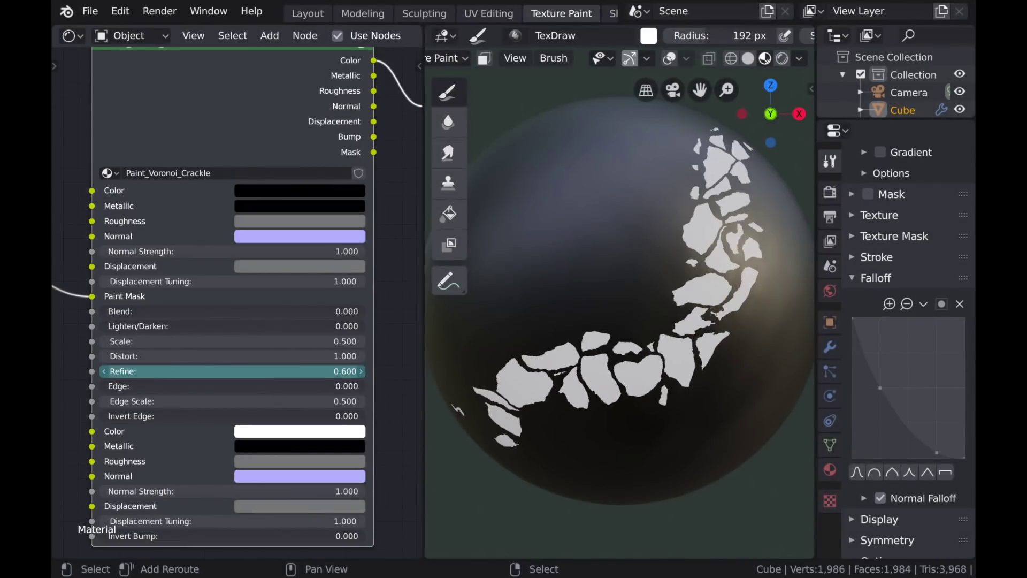
- Adjust the Scale, Refine and Distort of Paint_Voronoi_Crackle to vary the cracked paint pattern on the sphere
{"action": "left_click_drag", "start_coordinate": [161, 340], "coordinate": [257, 340]}
{"action": "left_click_drag", "start_coordinate": [149, 370], "coordinate": [302, 356]}
{"action": "mouse_move", "coordinate": [149, 370]}
{"action": "left_mouse_down", "text": "shift"}
{"action": "mouse_move", "coordinate": [165, 371]}
{"action": "mouse_move", "coordinate": [149, 371]}
{"action": "left_mouse_up", "text": "shift"}
{"action": "left_click_drag", "start_coordinate": [149, 356], "coordinate": [75, 367], "text": "shift"}
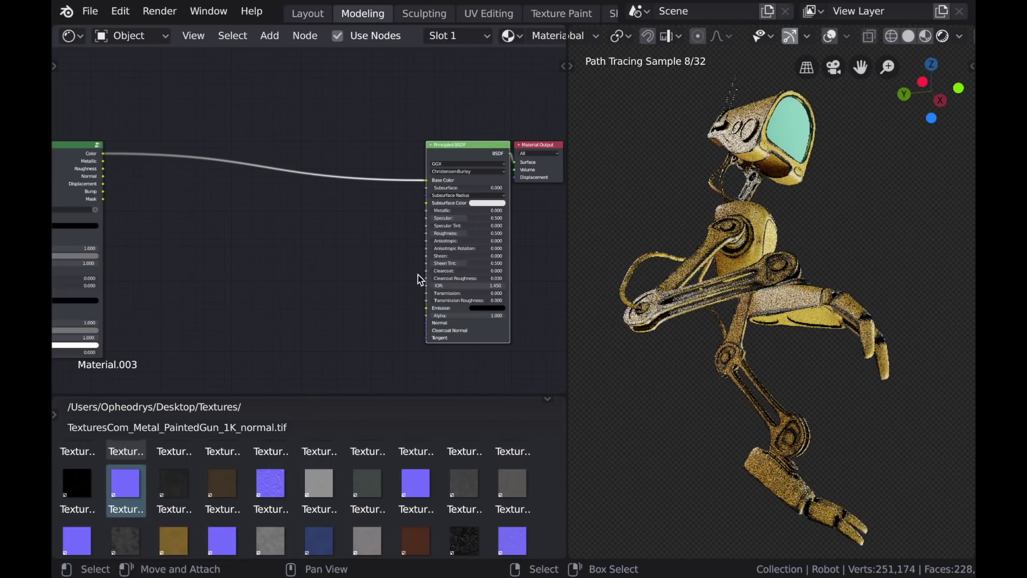
- Add a Paint_Noise Type 2 shader and insert it into the Color link between Mask_Base and the Principled BSDF
{"action": "key", "text": "n"}
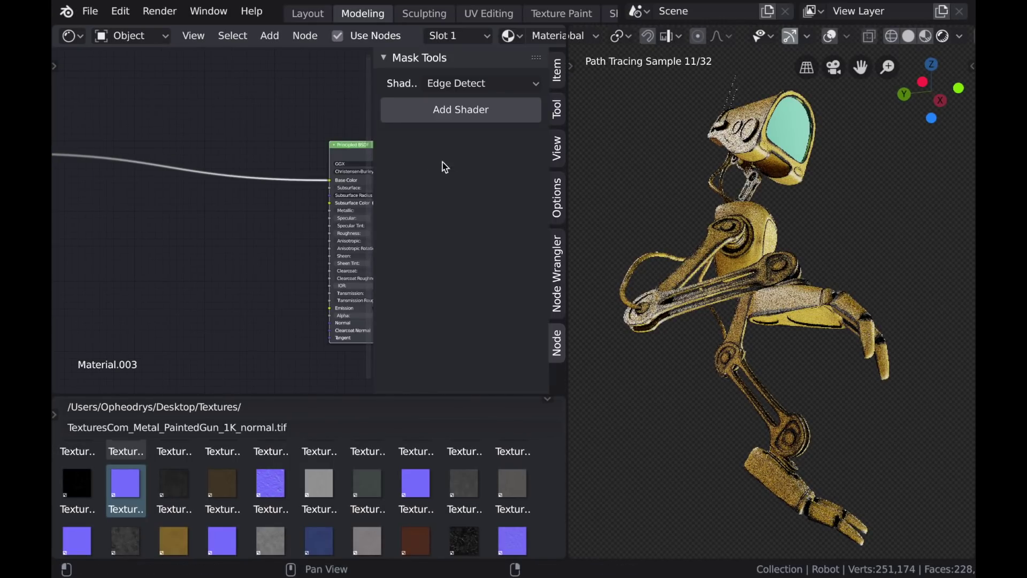
{"action": "left_click", "coordinate": [498, 83]}
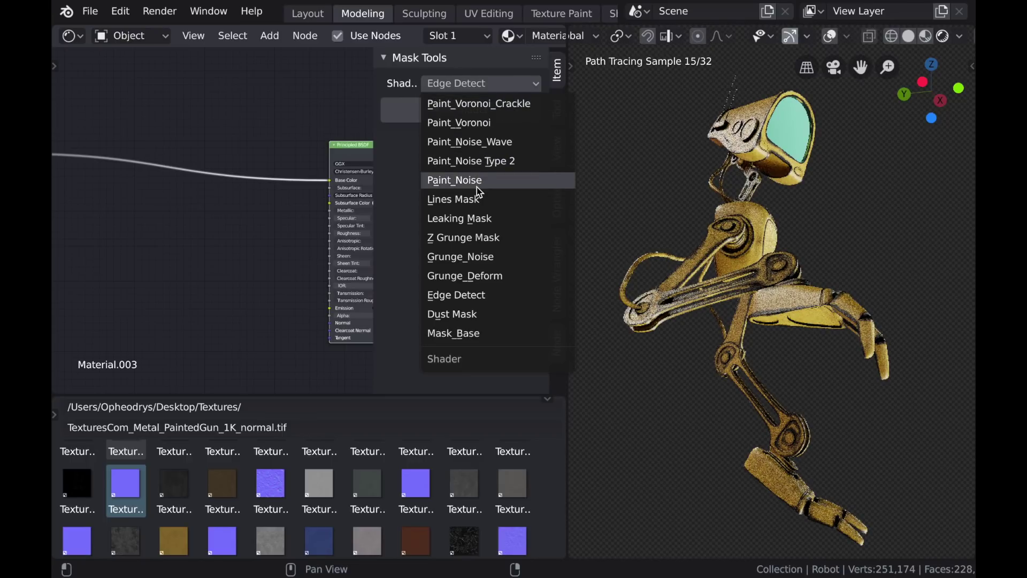
{"action": "left_click", "coordinate": [494, 164]}
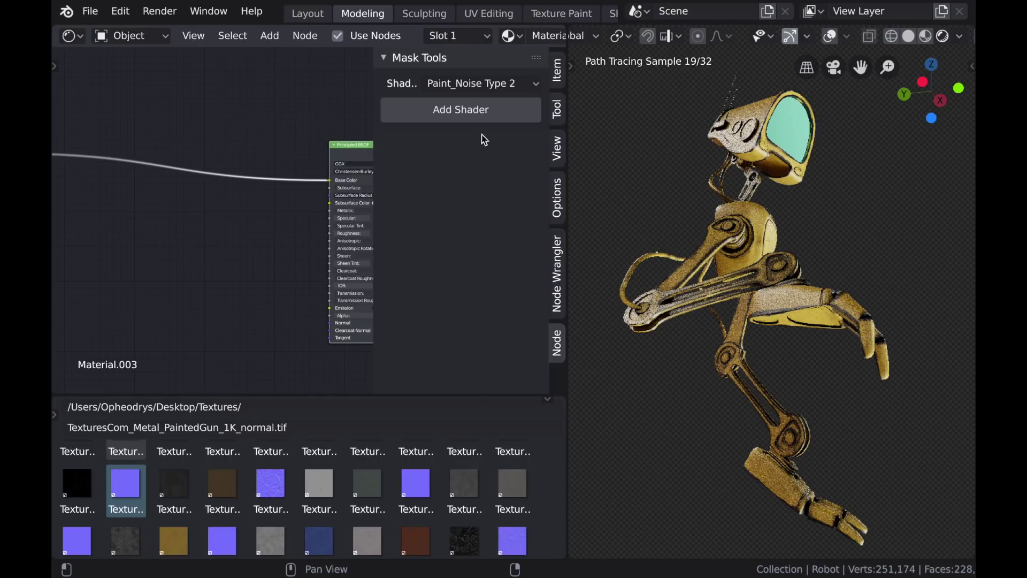
{"action": "left_click", "coordinate": [474, 114]}
{"action": "key", "text": "n"}
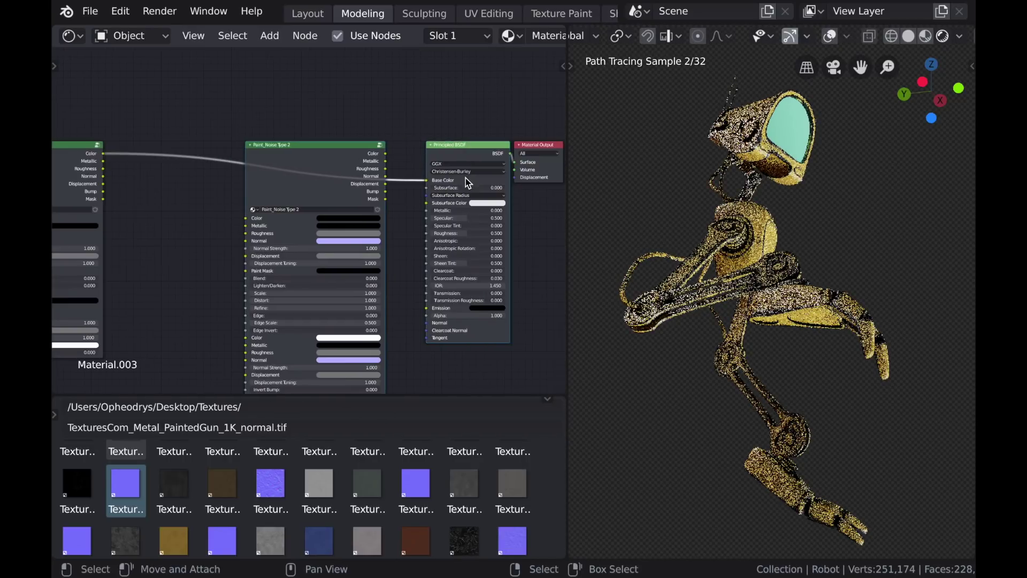
{"action": "scroll", "coordinate": [307, 221], "scroll_direction": "down", "scroll_amount": 6}
{"action": "middle_click_drag", "start_coordinate": [174, 252], "coordinate": [221, 264]}
{"action": "mouse_move", "coordinate": [363, 190]}
{"action": "left_mouse_down"}
{"action": "mouse_move", "coordinate": [330, 236]}
{"action": "mouse_move", "coordinate": [316, 179]}
{"action": "mouse_move", "coordinate": [341, 186]}
{"action": "left_mouse_up"}
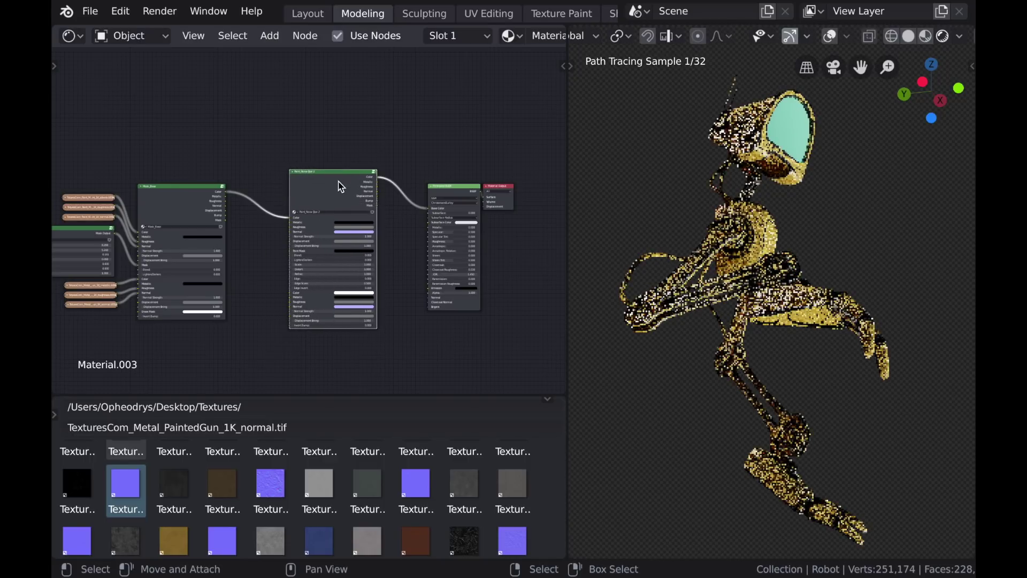
- Connect Mask_Base's Metallic, Roughness and Normal outputs to the matching first-layer inputs of Paint_Noise Type 2
{"action": "scroll", "coordinate": [307, 260], "scroll_direction": "up", "scroll_amount": 2}
{"action": "scroll", "coordinate": [300, 273], "scroll_direction": "left", "scroll_amount": 3}
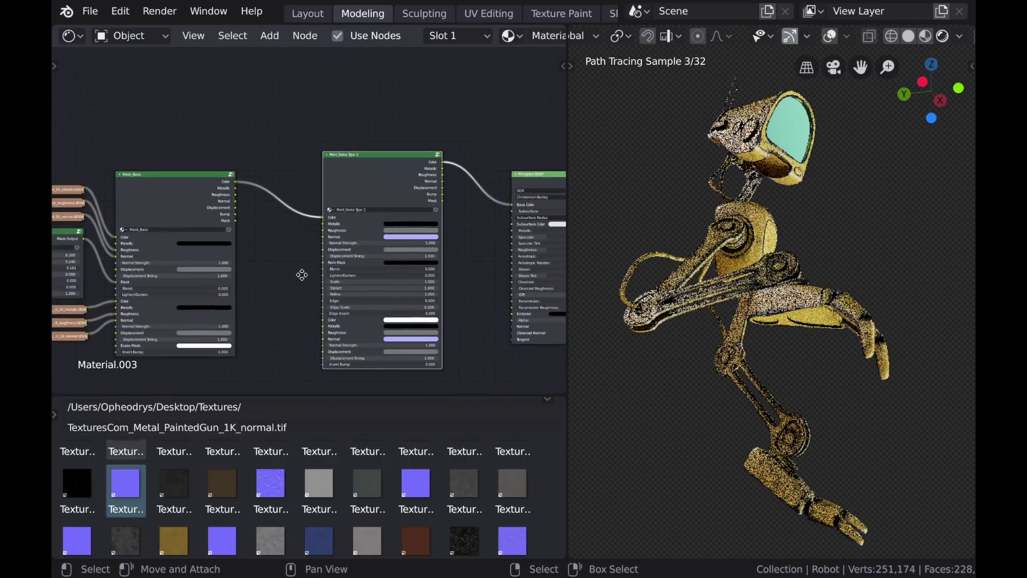
{"action": "scroll", "coordinate": [297, 256], "scroll_direction": "up", "scroll_amount": 2}
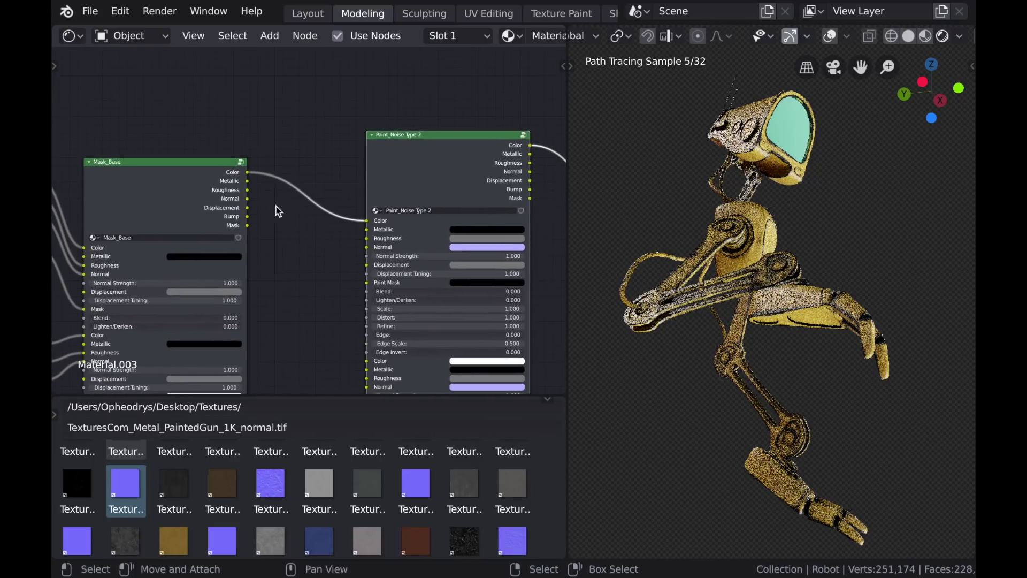
{"action": "mouse_move", "coordinate": [248, 182]}
{"action": "left_mouse_down"}
{"action": "mouse_move", "coordinate": [339, 229]}
{"action": "mouse_move", "coordinate": [367, 229]}
{"action": "mouse_move", "coordinate": [314, 238]}
{"action": "mouse_move", "coordinate": [369, 239]}
{"action": "mouse_move", "coordinate": [320, 249]}
{"action": "mouse_move", "coordinate": [367, 247]}
{"action": "left_mouse_up"}
{"action": "middle_click_drag", "start_coordinate": [323, 270], "coordinate": [314, 243]}
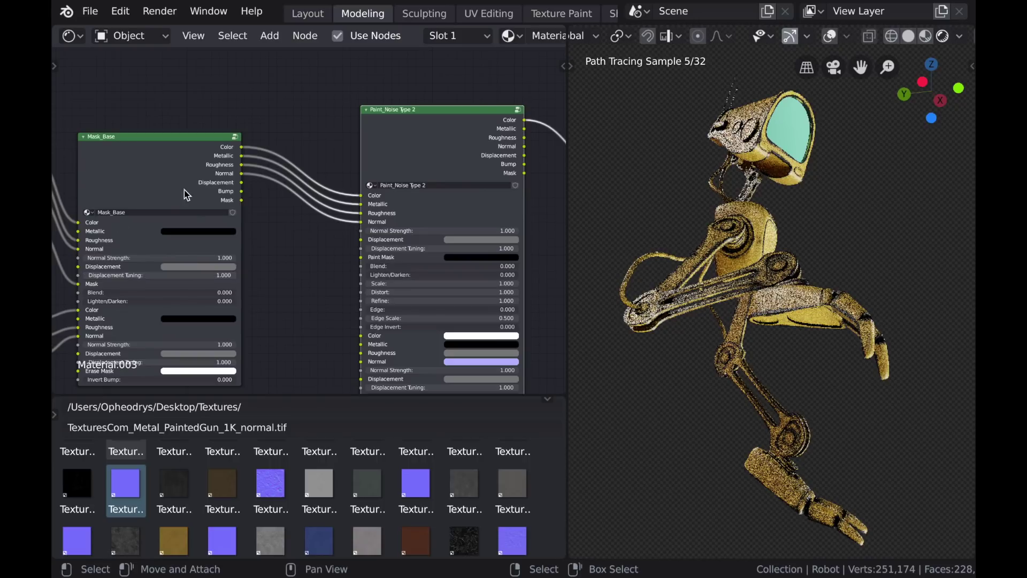
- Bring TexturesCom_CorrodedMetal_1024_albedo-4.tiff into the node graph as an image texture beside Paint_Noise Type 2's second-layer inputs
{"action": "scroll", "coordinate": [185, 203], "scroll_direction": "down", "scroll_amount": 2}
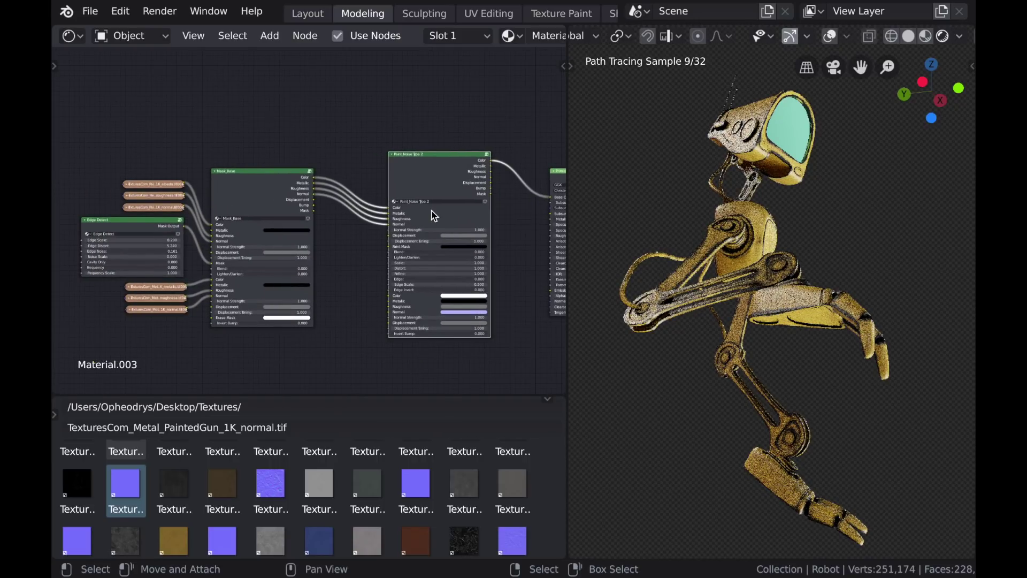
{"action": "middle_click_drag", "start_coordinate": [355, 315], "coordinate": [344, 273]}
{"action": "scroll", "coordinate": [344, 277], "scroll_direction": "up", "scroll_amount": 3}
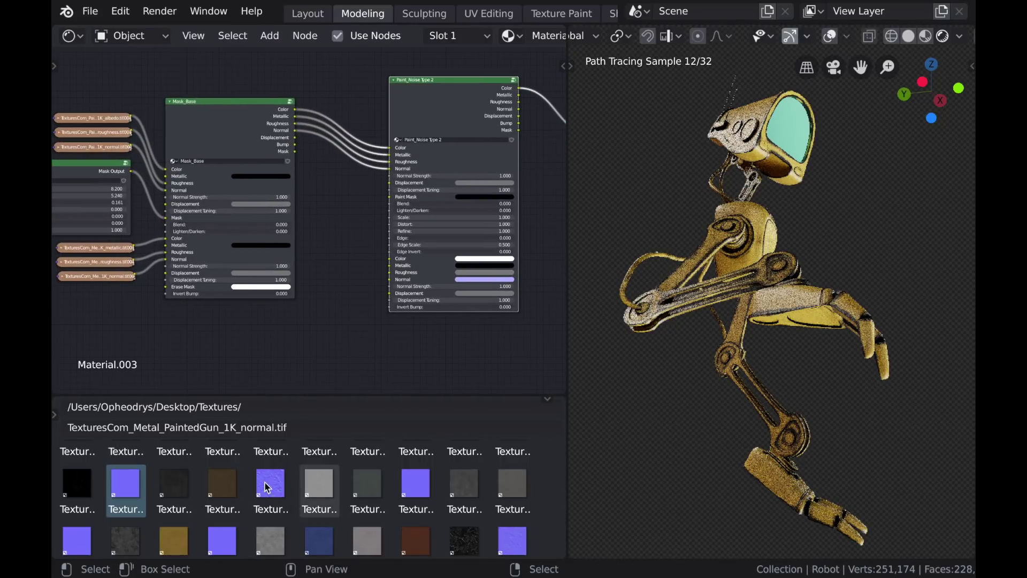
{"action": "scroll", "coordinate": [296, 503], "scroll_direction": "up", "scroll_amount": 2}
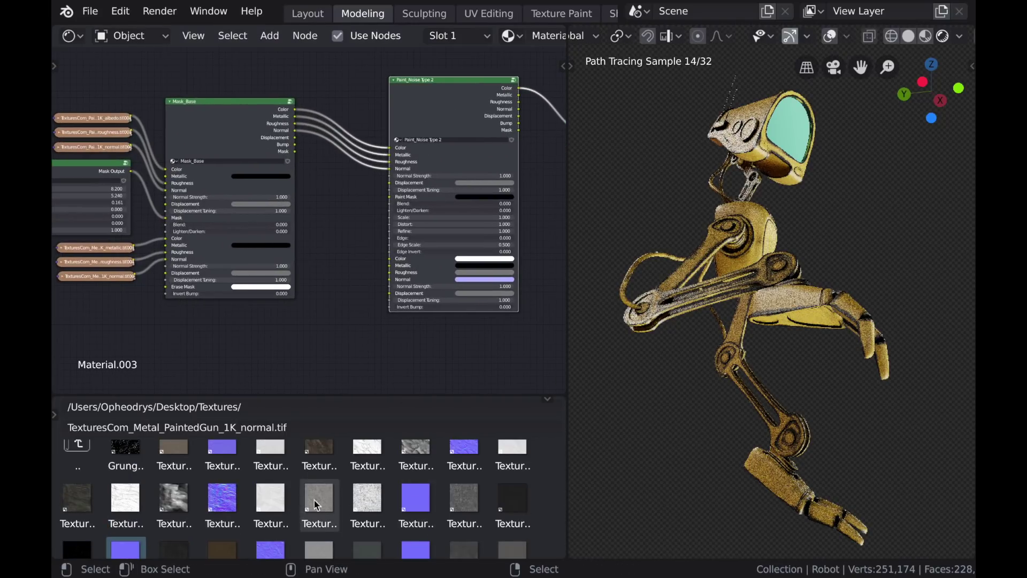
{"action": "left_click", "coordinate": [322, 504]}
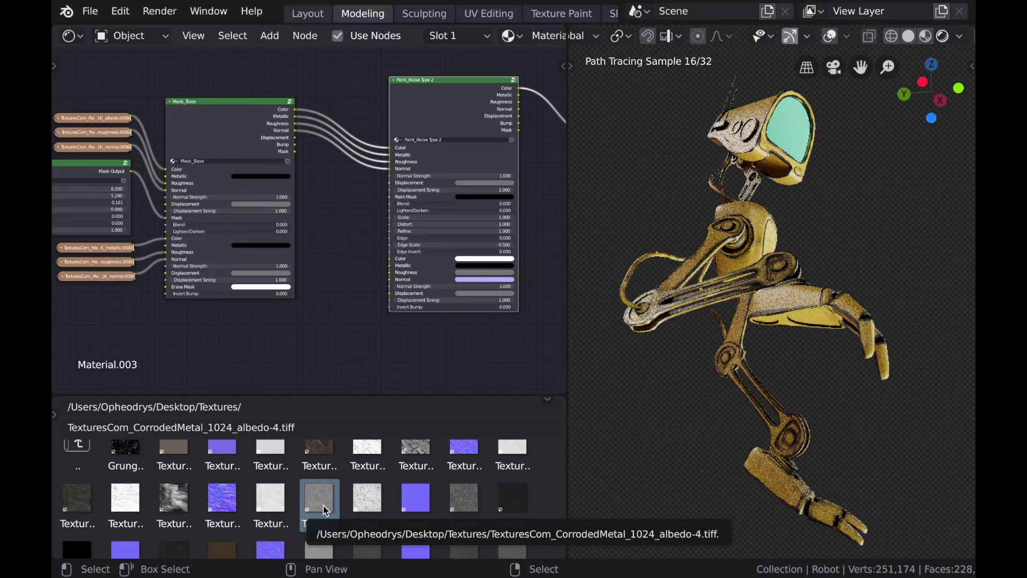
{"action": "left_click_drag", "start_coordinate": [322, 504], "coordinate": [332, 256]}
{"action": "scroll", "coordinate": [332, 255], "scroll_direction": "up", "scroll_amount": 2}
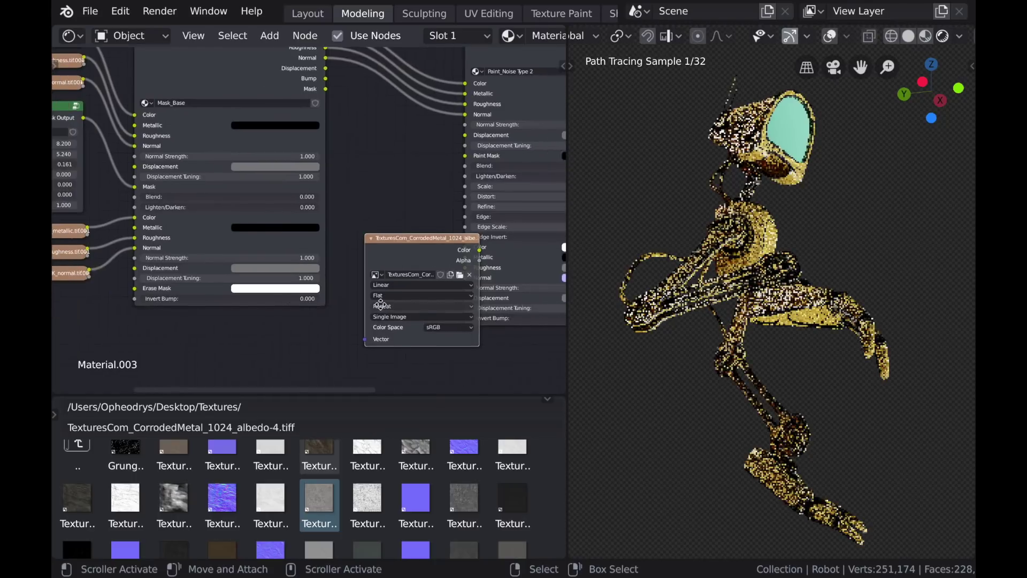
{"action": "left_click", "coordinate": [387, 301]}
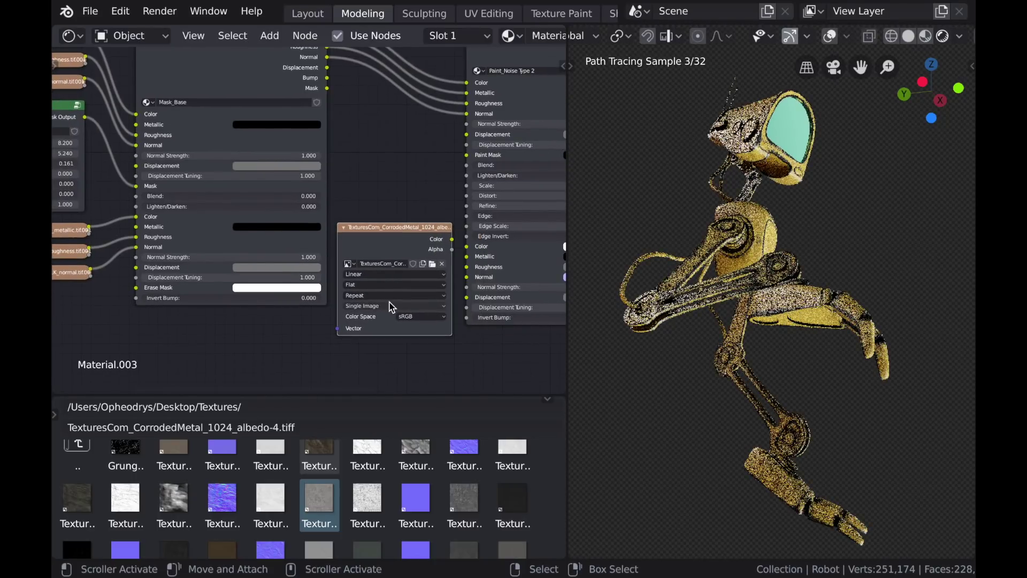
- Connect the corroded metal albedo to Paint_Noise Type 2's second-layer Color, then add the metallic texture, change its color space and connect it to Metallic
{"action": "left_click_drag", "start_coordinate": [452, 239], "coordinate": [467, 246]}
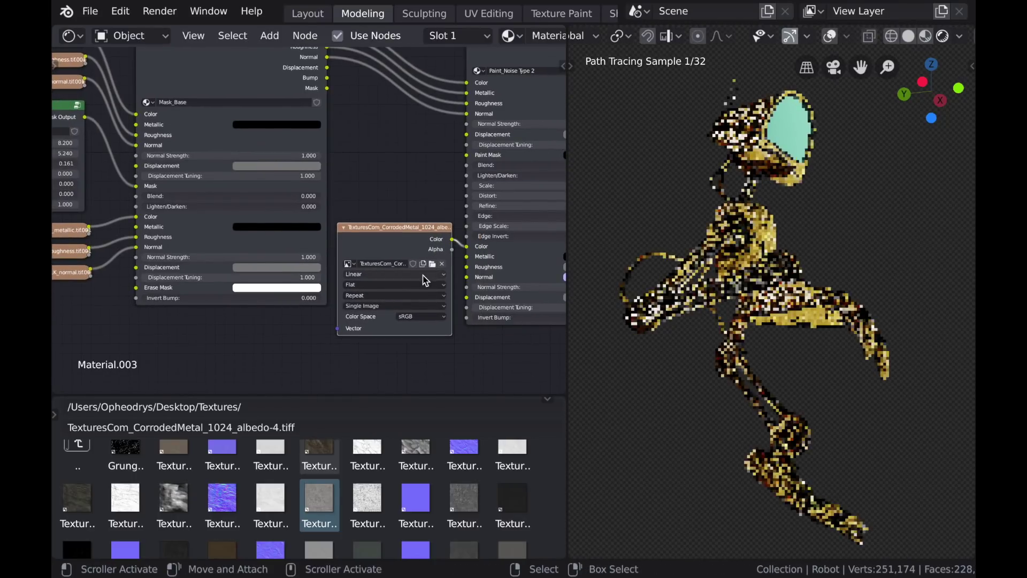
{"action": "key", "text": "h"}
{"action": "left_click_drag", "start_coordinate": [367, 501], "coordinate": [353, 257]}
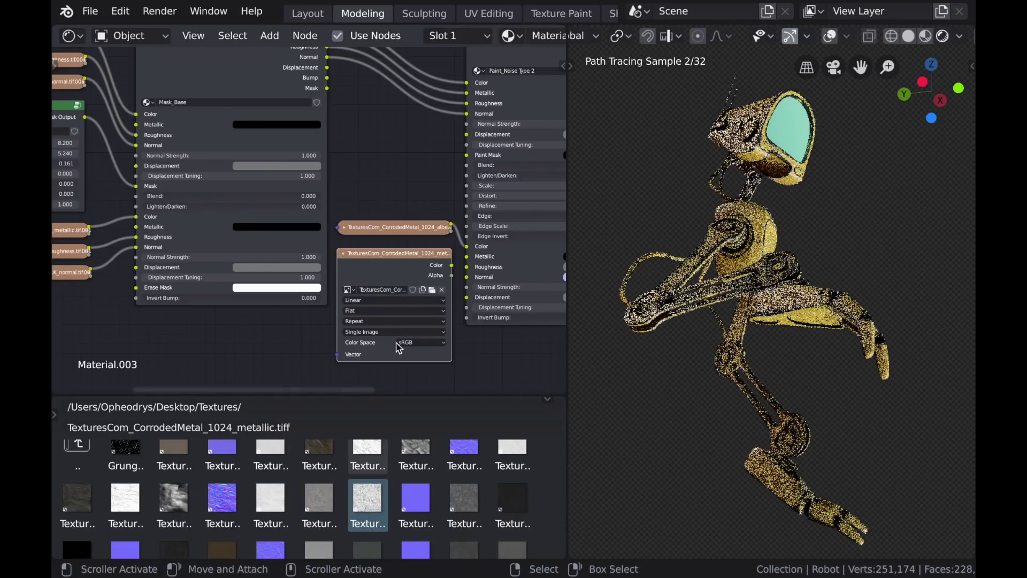
{"action": "left_click", "coordinate": [411, 343]}
{"action": "left_click", "coordinate": [416, 385]}
{"action": "key", "text": "h"}
{"action": "key", "text": "g"}
{"action": "left_click", "coordinate": [374, 261]}
{"action": "left_click_drag", "start_coordinate": [451, 246], "coordinate": [467, 256]}
- Add TexturesCom_CorrodedMetal_1024_roughness.tiff, change its color space, collapse it and connect it to Paint_Noise Type 2's second-layer Roughness
{"action": "left_click", "coordinate": [460, 505]}
{"action": "left_click_drag", "start_coordinate": [463, 498], "coordinate": [368, 303]}
{"action": "left_click", "coordinate": [427, 370]}
{"action": "left_click", "coordinate": [427, 412]}
{"action": "key", "text": "h"}
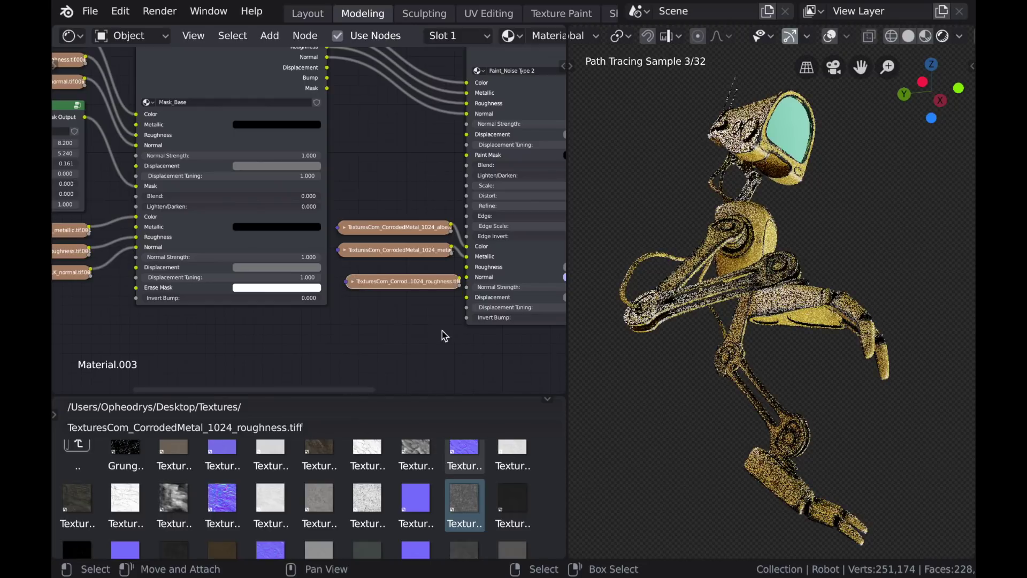
{"action": "key", "text": "g"}
{"action": "left_click", "coordinate": [436, 320]}
{"action": "left_click_drag", "start_coordinate": [452, 268], "coordinate": [468, 267]}
- Add TexturesCom_CorrodedMetal_1024_normal.tiff with a changed color space, collapse it beneath the roughness node and connect it to Paint_Noise Type 2's second-layer Normal
{"action": "left_click", "coordinate": [415, 497]}
{"action": "left_click_drag", "start_coordinate": [416, 497], "coordinate": [374, 300]}
{"action": "left_click", "coordinate": [409, 373]}
{"action": "left_click", "coordinate": [422, 412]}
{"action": "key", "text": "h"}
{"action": "key", "text": "g"}
{"action": "left_click", "coordinate": [423, 314]}
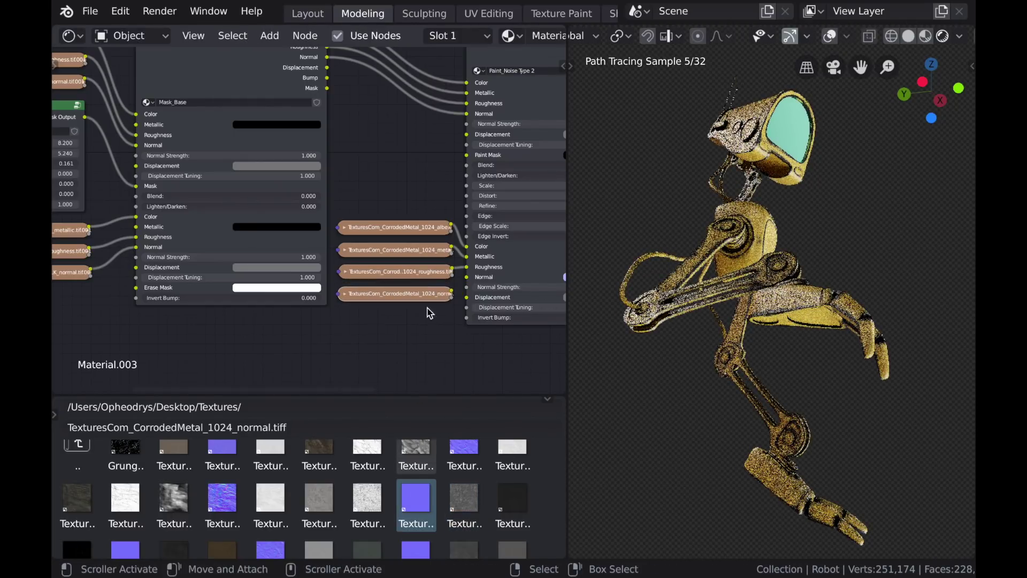
{"action": "scroll", "coordinate": [390, 309], "scroll_direction": "down", "scroll_amount": 2}
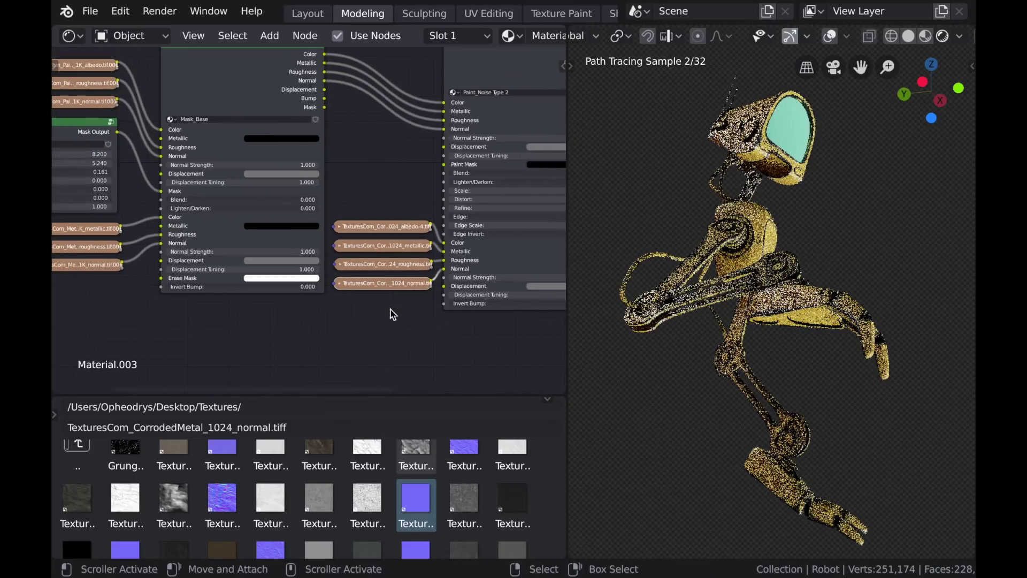
{"action": "middle_click_drag", "start_coordinate": [405, 309], "coordinate": [390, 323]}
{"action": "scroll", "coordinate": [140, 192], "scroll_direction": "down", "scroll_amount": 2}
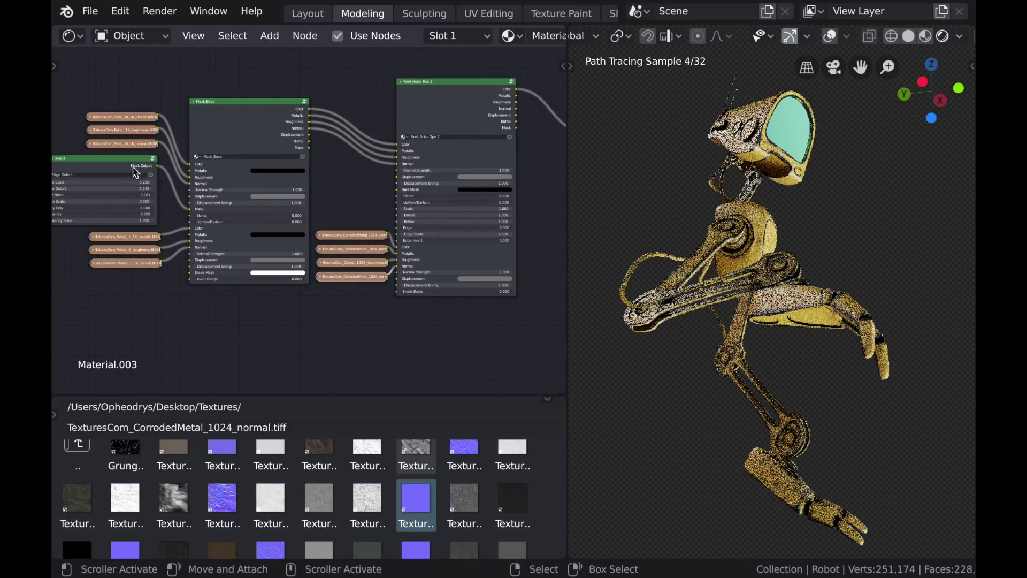
- Add an empty Image Texture node and place it just below the Mask_Base node
{"action": "scroll", "coordinate": [425, 193], "scroll_direction": "up", "scroll_amount": 2}
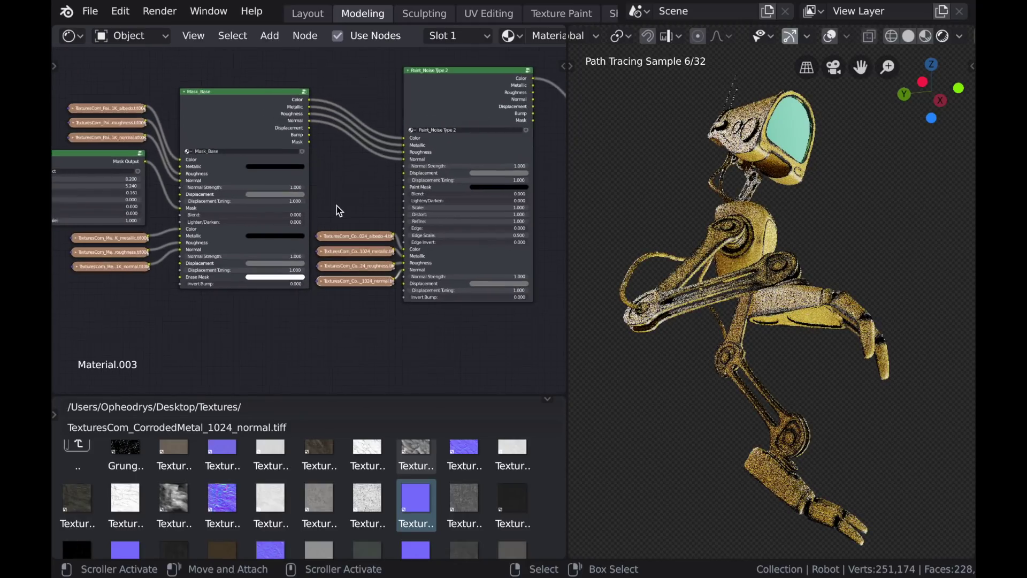
{"action": "scroll", "coordinate": [380, 211], "scroll_direction": "up", "scroll_amount": 2}
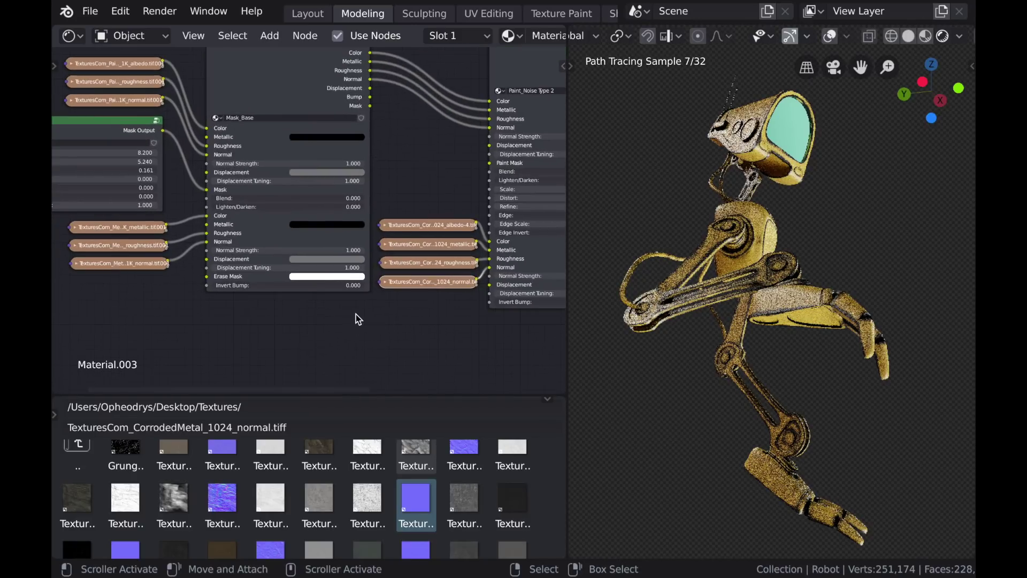
{"action": "key", "text": "shift+a"}
{"action": "mouse_move", "coordinate": [261, 426]}
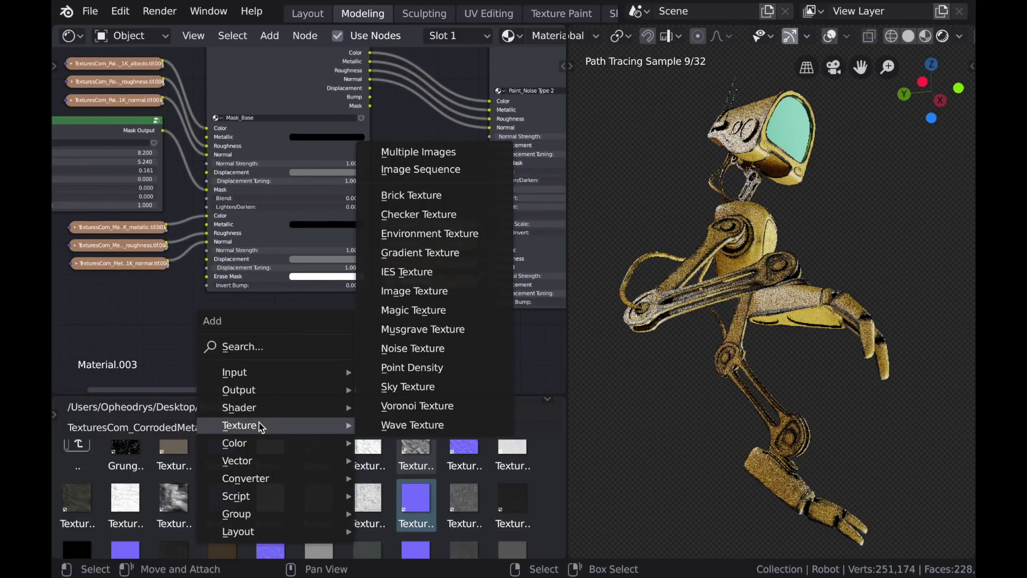
{"action": "left_click", "coordinate": [415, 291]}
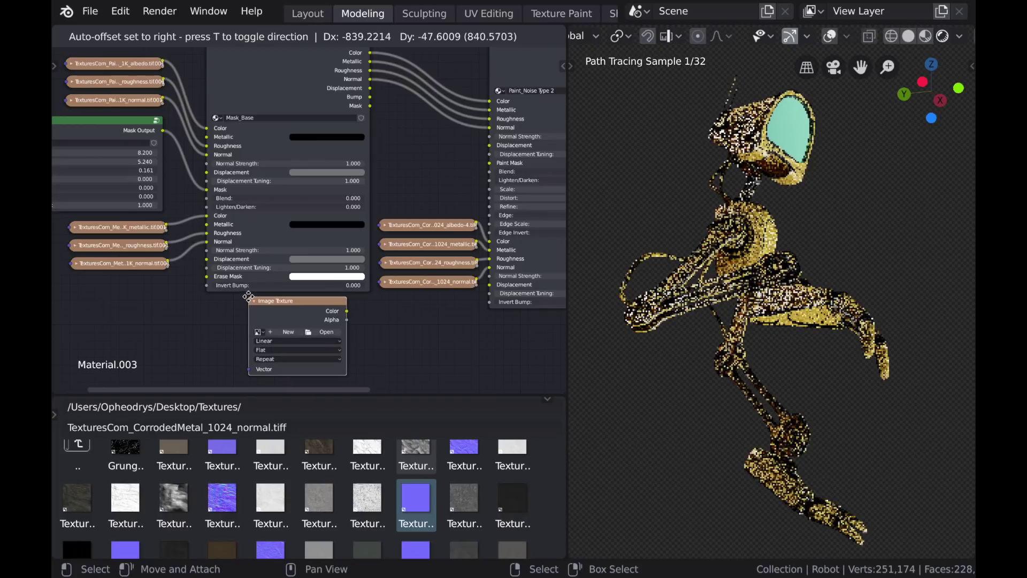
{"action": "left_click", "coordinate": [294, 321]}
{"action": "scroll", "coordinate": [294, 321], "scroll_direction": "up", "scroll_amount": 1}
{"action": "scroll", "coordinate": [294, 317], "scroll_direction": "up", "scroll_amount": 1}
{"action": "middle_click_drag", "start_coordinate": [300, 313], "coordinate": [326, 228]}
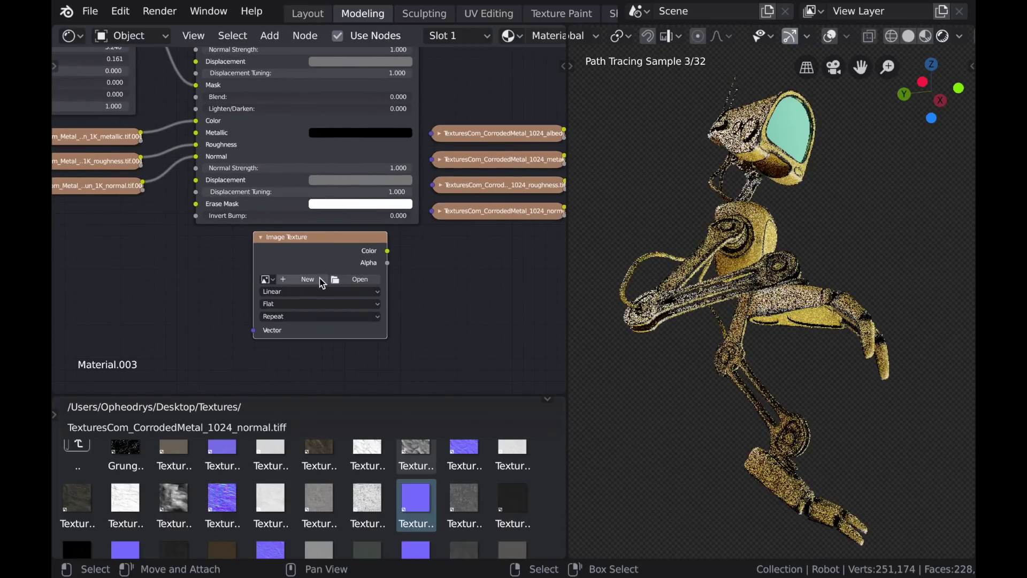
- Create a blank black 1024 px image named Metal_Paint in the new texture node and connect its Color to Paint_Noise Type 2's Paint Mask
{"action": "left_click", "coordinate": [307, 279]}
{"action": "left_click", "coordinate": [345, 260]}
{"action": "type", "text": "Metal_Paint"}
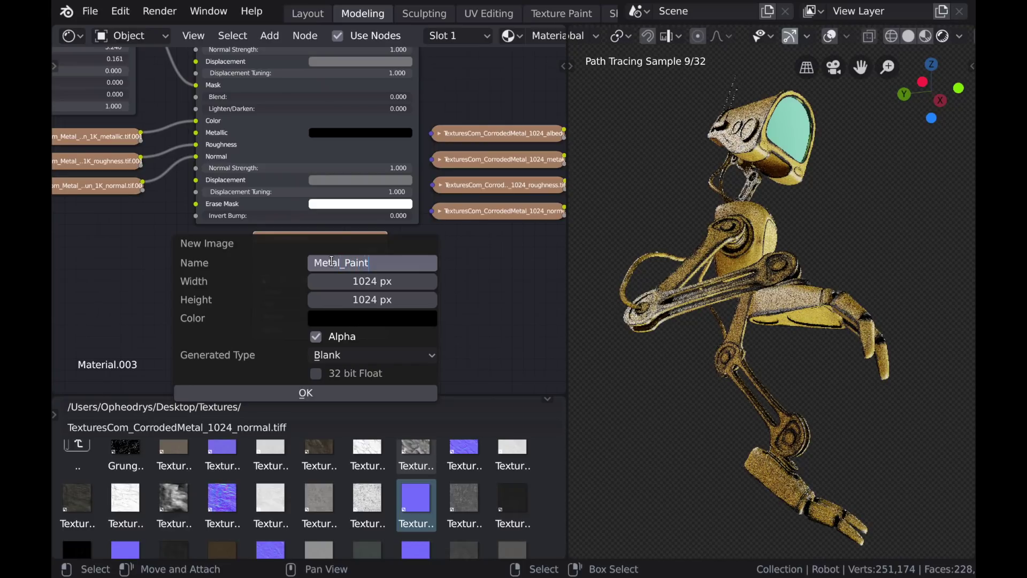
{"action": "key", "text": "Return"}
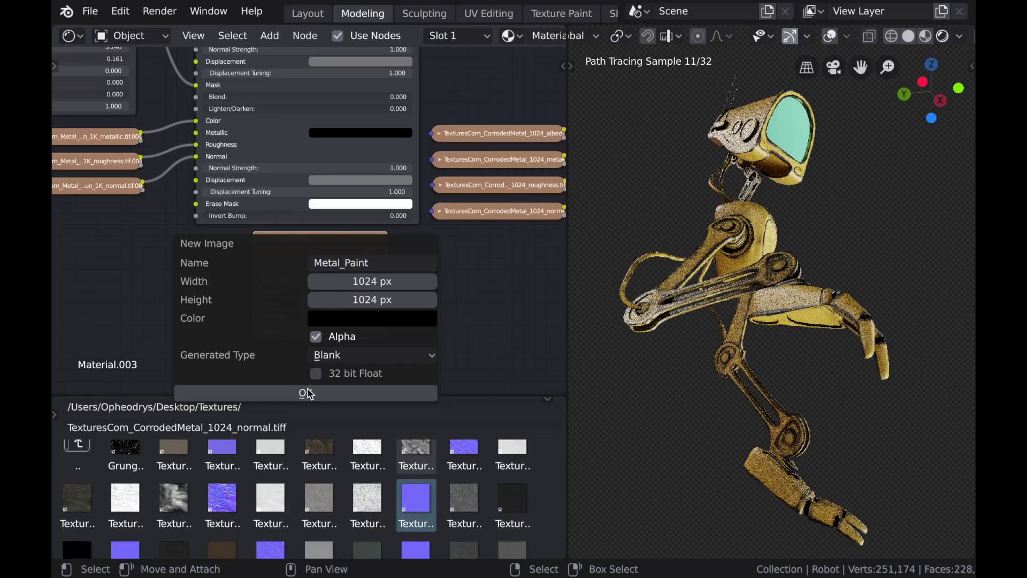
{"action": "left_click", "coordinate": [309, 394]}
{"action": "scroll", "coordinate": [375, 300], "scroll_direction": "down", "scroll_amount": 2}
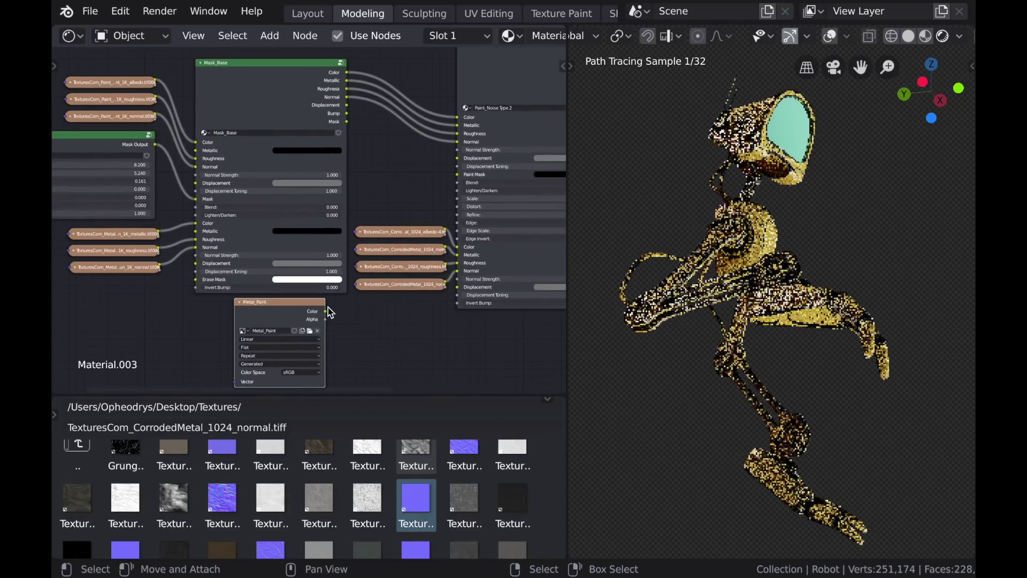
{"action": "left_click_drag", "start_coordinate": [326, 311], "coordinate": [449, 192]}
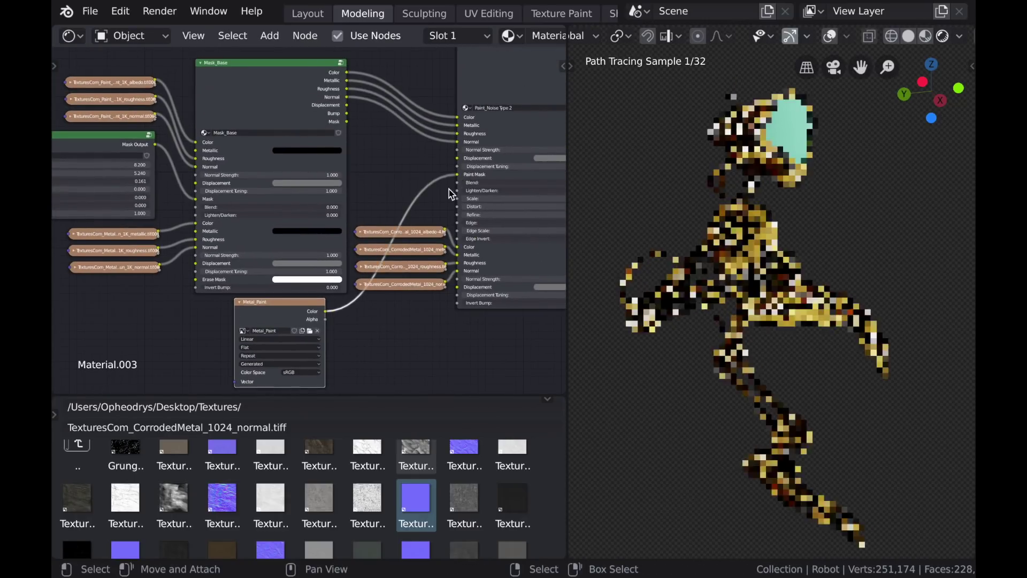
- Cycle the emission preview through Paint_Noise Type 2's outputs up to its Mask output
{"action": "scroll", "coordinate": [464, 323], "scroll_direction": "down", "scroll_amount": 2}
{"action": "middle_click_drag", "start_coordinate": [459, 326], "coordinate": [378, 348]}
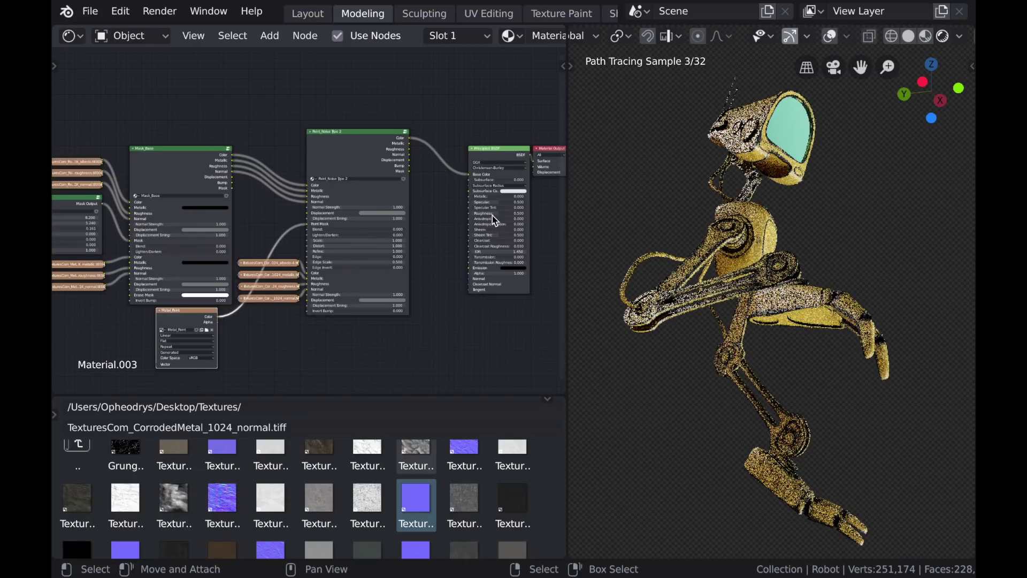
{"action": "scroll", "coordinate": [436, 225], "scroll_direction": "up", "scroll_amount": 3}
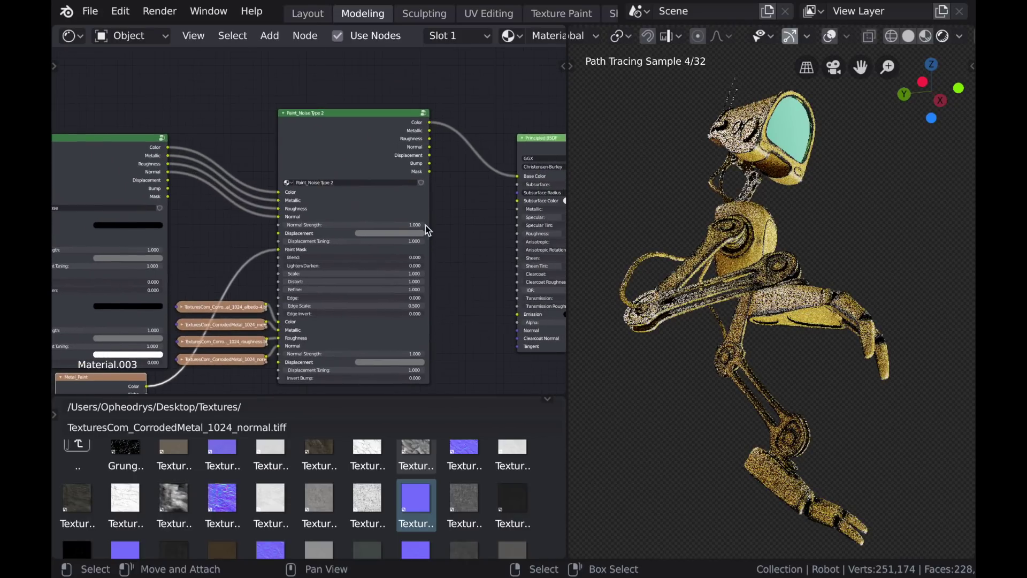
{"action": "middle_click_drag", "start_coordinate": [413, 159], "coordinate": [415, 159]}
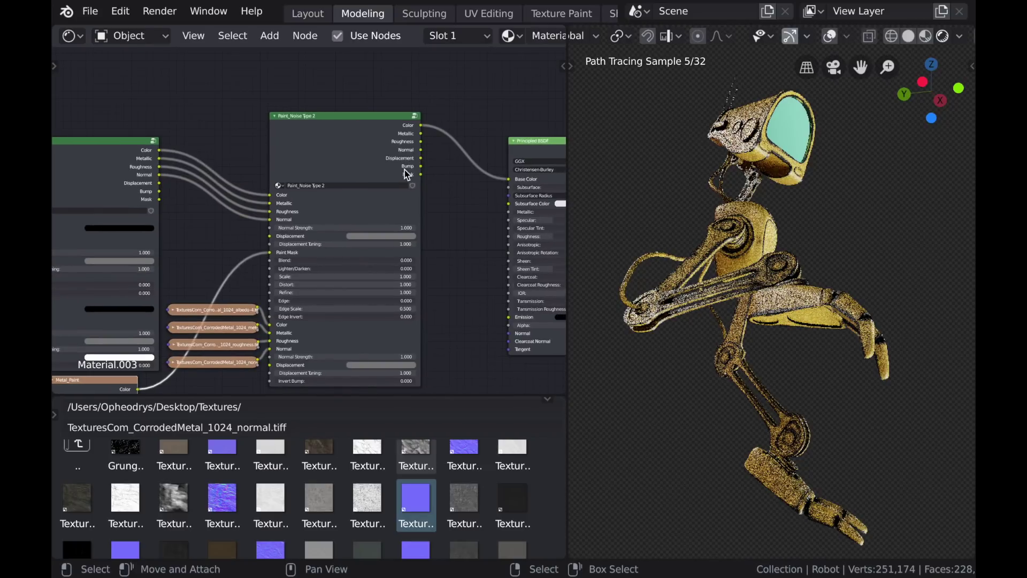
{"action": "left_click", "coordinate": [361, 131], "text": "ctrl+shift"}
{"action": "left_click", "coordinate": [361, 131], "text": "ctrl+shift"}
{"action": "left_click", "coordinate": [361, 130], "text": "ctrl+shift"}
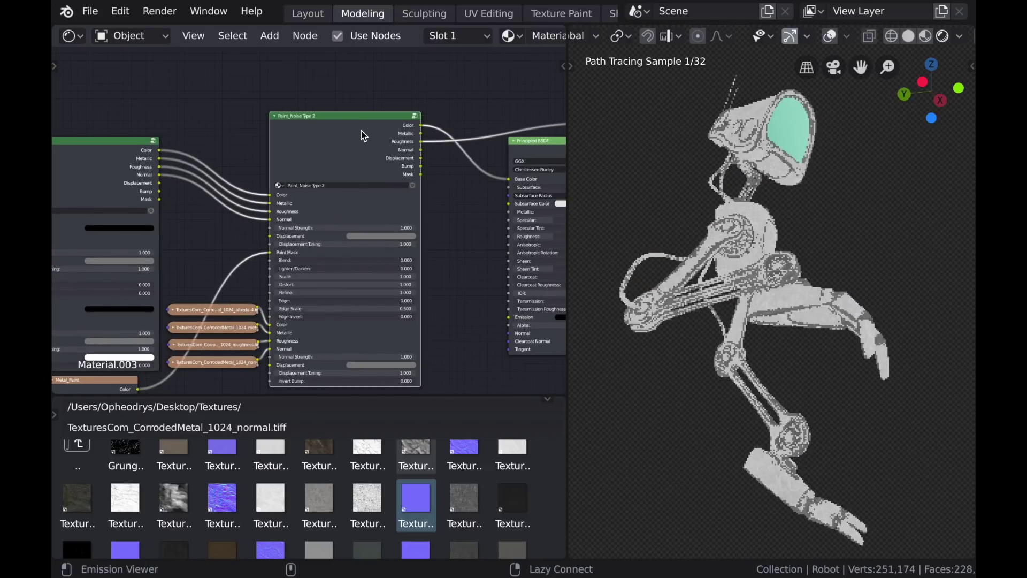
{"action": "left_click", "coordinate": [361, 131], "text": "ctrl+shift"}
{"action": "left_click", "coordinate": [361, 130], "text": "ctrl+shift"}
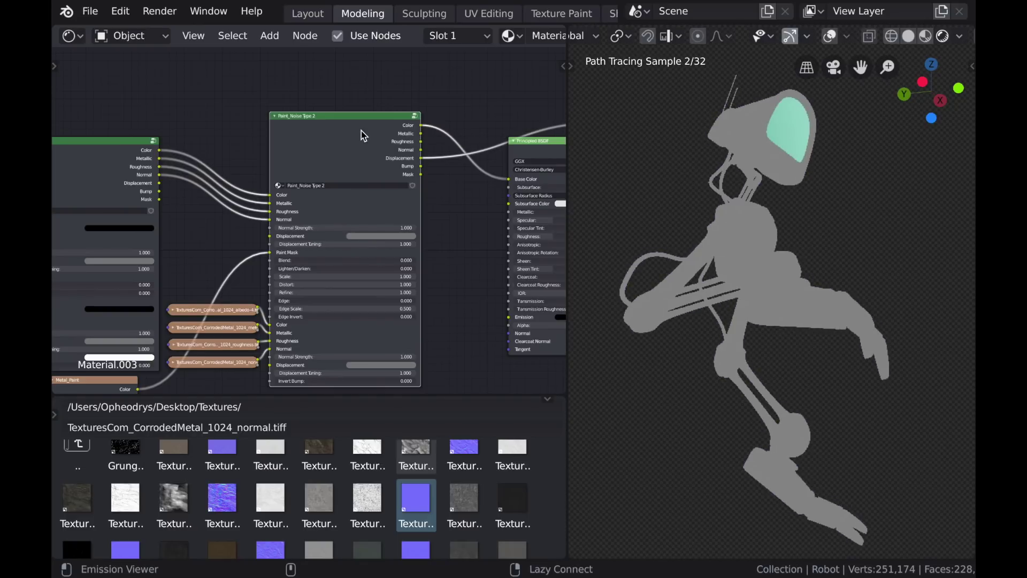
{"action": "left_click", "coordinate": [361, 131], "text": "ctrl+shift"}
{"action": "left_click", "coordinate": [361, 131], "text": "ctrl+shift"}
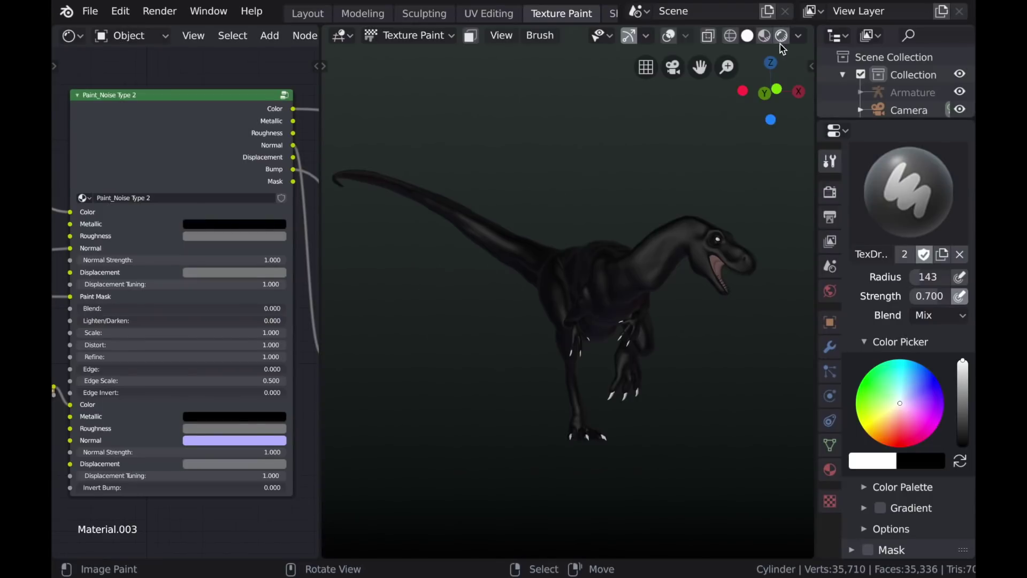
- Show the dinosaur in rendered shading, enlarge the brush radius to 224 and paint the mask across its body
{"action": "left_click", "coordinate": [780, 41]}
{"action": "scroll", "coordinate": [522, 348], "scroll_direction": "up", "scroll_amount": 4}
{"action": "middle_click_drag", "start_coordinate": [759, 204], "coordinate": [596, 262], "text": "shift"}
{"action": "middle_click_drag", "start_coordinate": [598, 262], "coordinate": [610, 297]}
{"action": "key", "text": "f"}
{"action": "left_click", "coordinate": [680, 309]}
{"action": "left_click_drag", "start_coordinate": [588, 291], "coordinate": [473, 220]}
- Set Paint_Noise Type 2's Scale to 10.600 and Refine to 0.540, and make another mask stroke on the dinosaur
{"action": "left_click_drag", "start_coordinate": [181, 333], "coordinate": [236, 333]}
{"action": "left_click_drag", "start_coordinate": [181, 356], "coordinate": [133, 356], "text": "shift"}
{"action": "left_click_drag", "start_coordinate": [401, 255], "coordinate": [405, 194]}
- Paint another mask stroke on the dinosaur up close and set Paint_Noise Type 2's Distort to 4.400
{"action": "mouse_move", "coordinate": [644, 307]}
{"action": "middle_mouse_down"}
{"action": "mouse_move", "coordinate": [658, 273]}
{"action": "mouse_move", "coordinate": [581, 312]}
{"action": "middle_mouse_up"}
{"action": "scroll", "coordinate": [580, 313], "scroll_direction": "up", "scroll_amount": 4}
{"action": "middle_click_drag", "start_coordinate": [583, 310], "coordinate": [551, 317], "text": "shift"}
{"action": "left_click_drag", "start_coordinate": [564, 224], "coordinate": [590, 250]}
{"action": "scroll", "coordinate": [615, 236], "scroll_direction": "down", "scroll_amount": 5}
{"action": "middle_click_drag", "start_coordinate": [623, 225], "coordinate": [406, 321]}
{"action": "left_click_drag", "start_coordinate": [137, 345], "coordinate": [177, 345]}
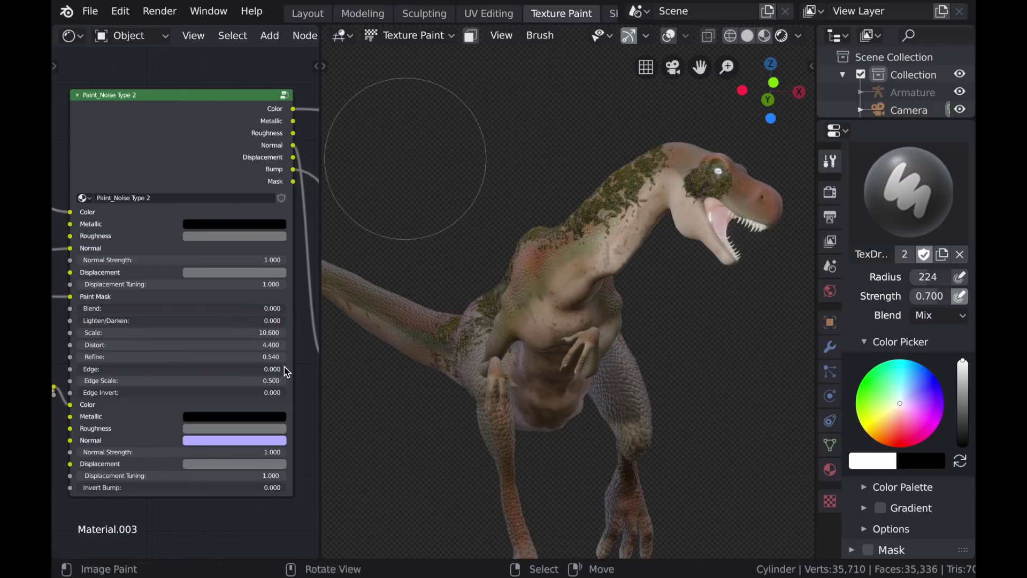
{"action": "middle_click_drag", "start_coordinate": [594, 225], "coordinate": [704, 264]}
{"action": "middle_click_drag", "start_coordinate": [666, 305], "coordinate": [612, 294]}
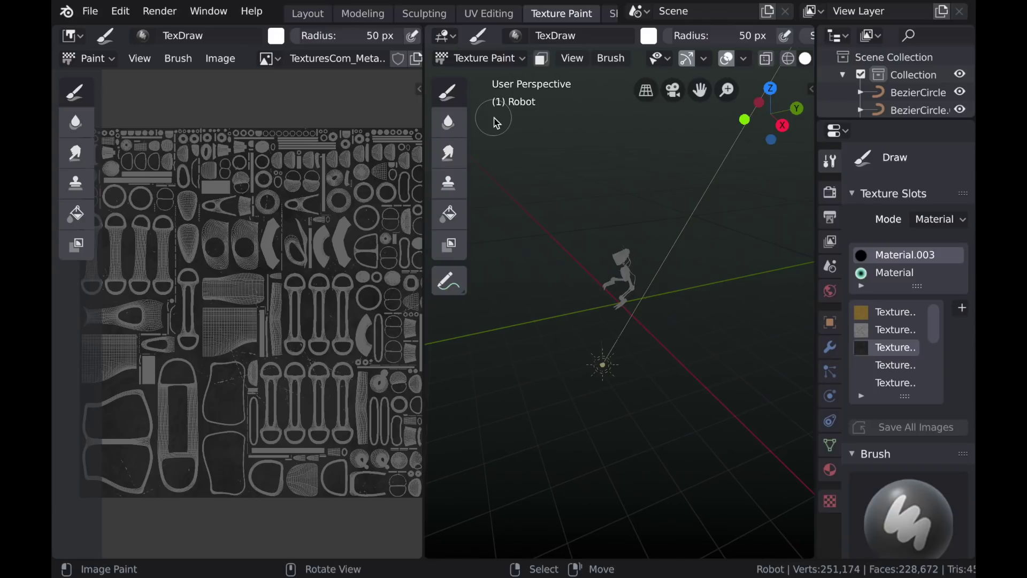
- Change the robot file's image editor into the Shader Editor, hide its sidebar and bring Paint_Noise Type 2 into close view
{"action": "left_click", "coordinate": [80, 37]}
{"action": "left_click", "coordinate": [114, 155]}
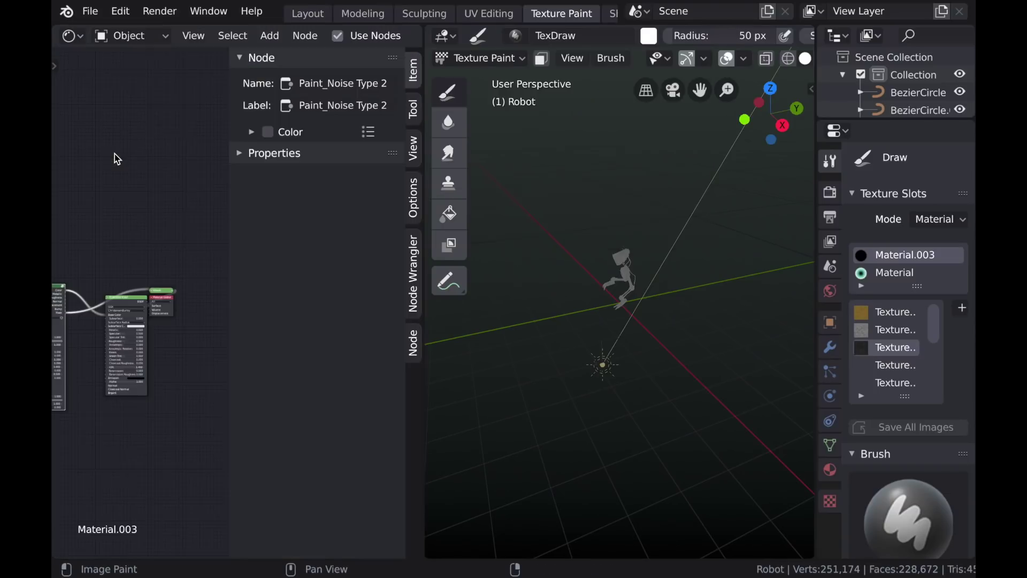
{"action": "key", "text": "n"}
{"action": "key", "text": "Home"}
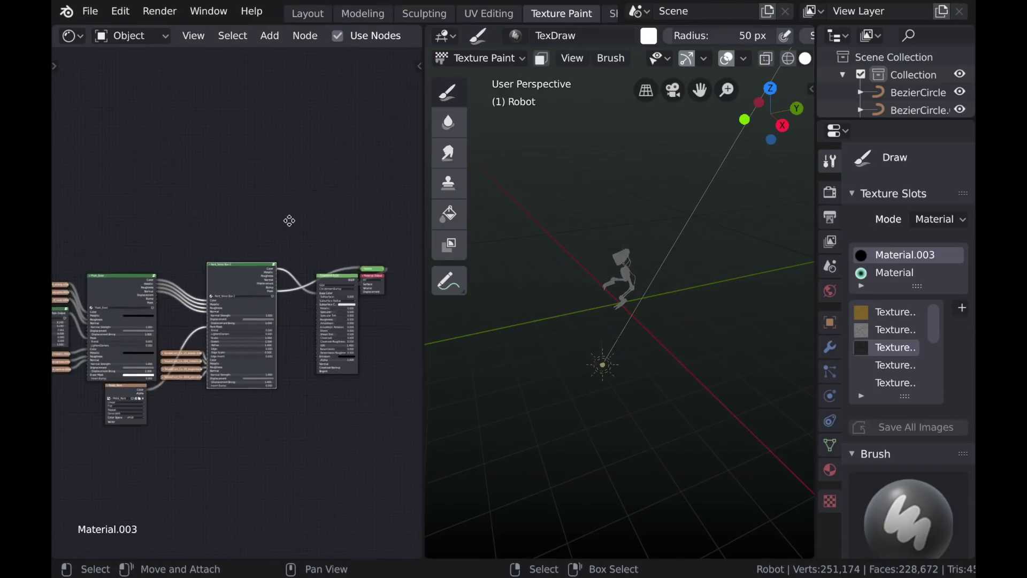
{"action": "scroll", "coordinate": [289, 257], "scroll_direction": "up", "scroll_amount": 6}
{"action": "middle_click_drag", "start_coordinate": [291, 266], "coordinate": [281, 207]}
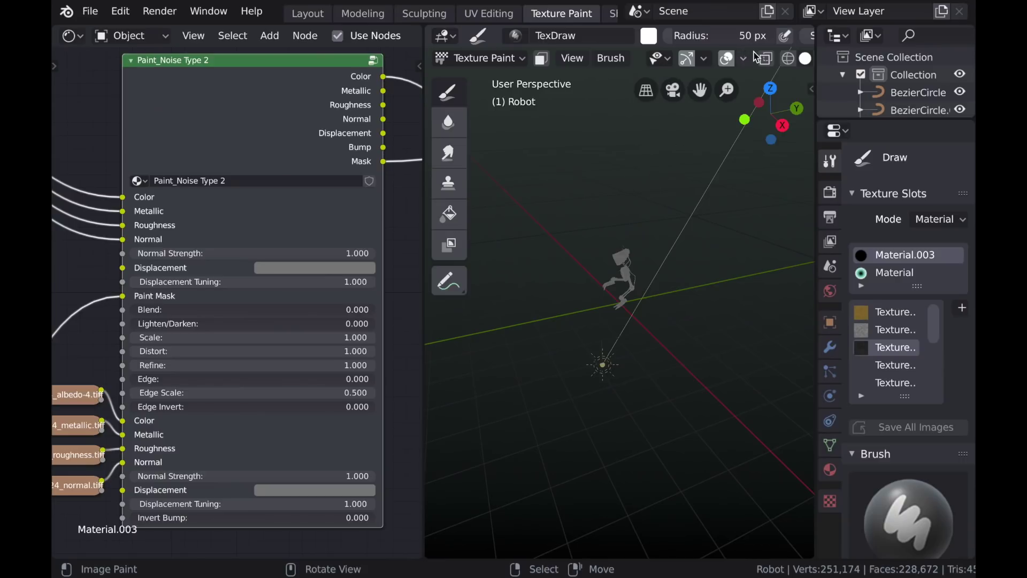
- Turn off the viewport overlays, switch to LookDev material shading and frame the robot's head and upper body for painting
{"action": "scroll", "coordinate": [756, 58], "scroll_direction": "down", "scroll_amount": 3}
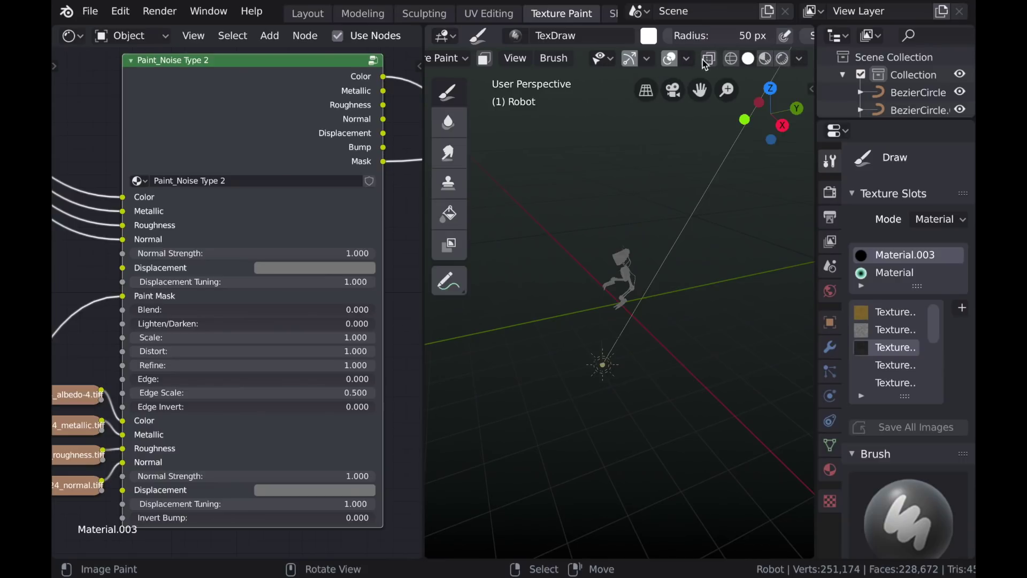
{"action": "left_click", "coordinate": [671, 58]}
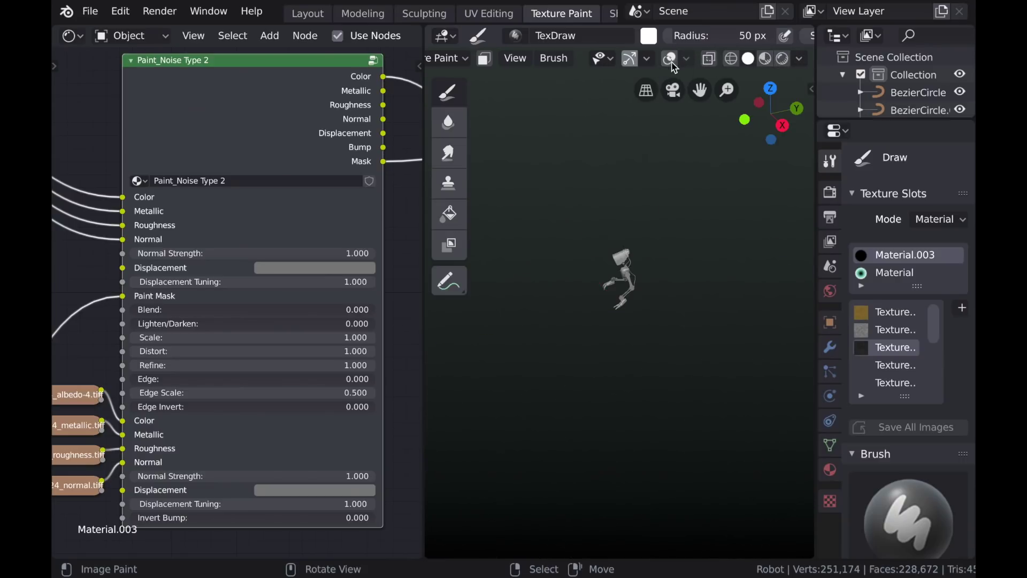
{"action": "left_click", "coordinate": [767, 63]}
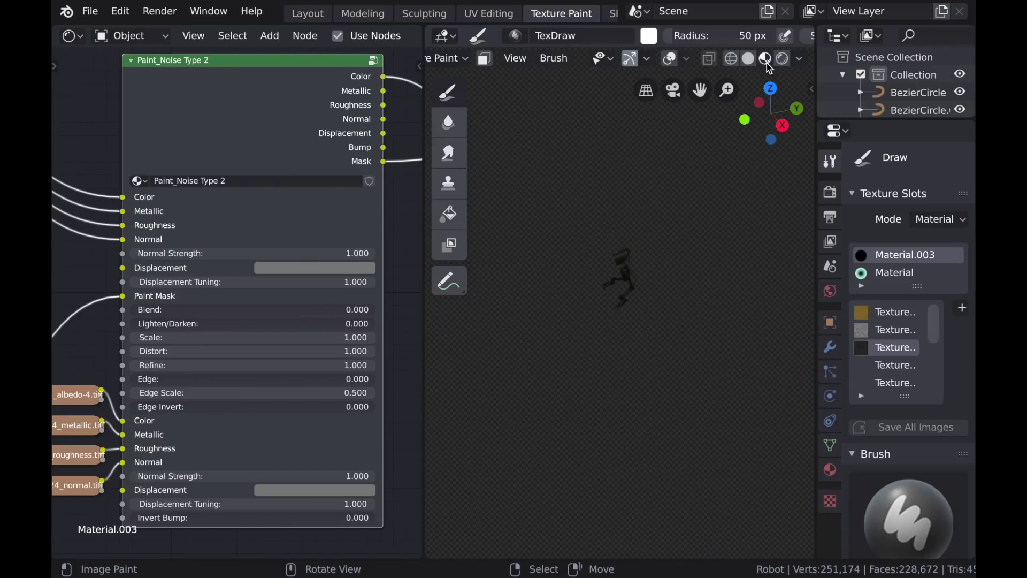
{"action": "scroll", "coordinate": [695, 283], "scroll_direction": "up", "scroll_amount": 10}
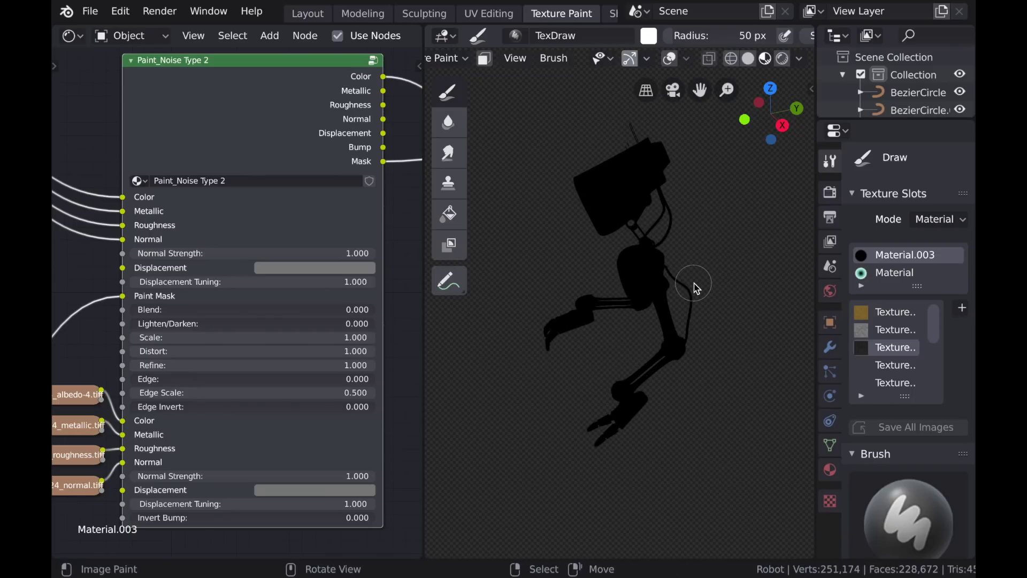
{"action": "middle_click_drag", "start_coordinate": [693, 293], "coordinate": [779, 275]}
{"action": "scroll", "coordinate": [717, 291], "scroll_direction": "up", "scroll_amount": 6}
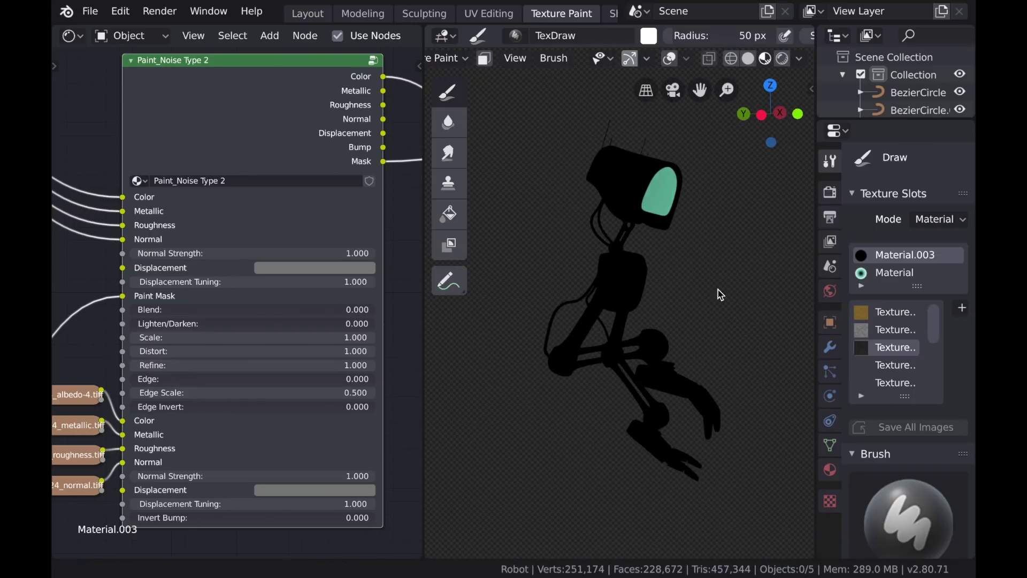
{"action": "scroll", "coordinate": [701, 292], "scroll_direction": "down", "scroll_amount": 2}
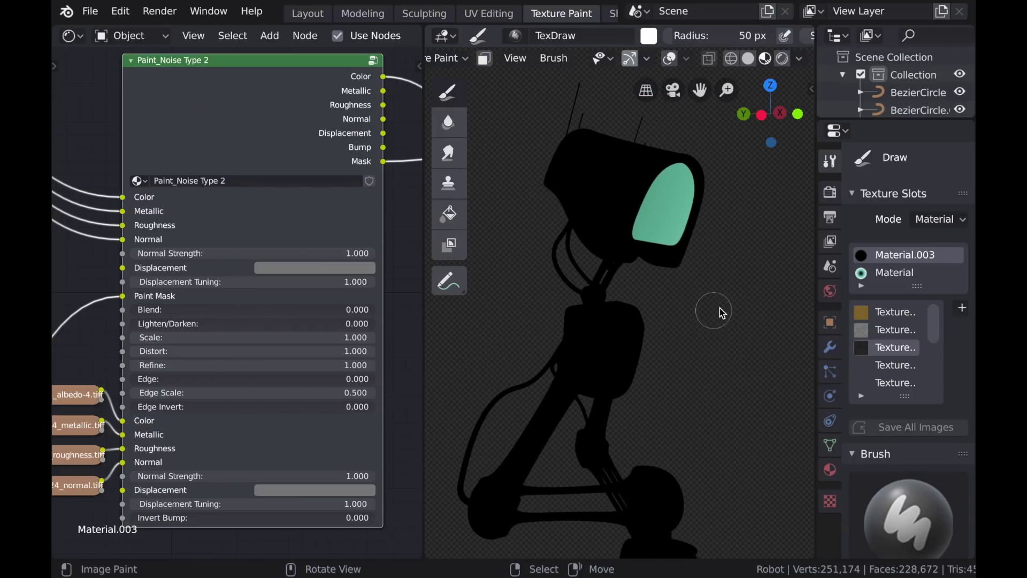
- Select the Metal_Paint texture slot for painting and set the brush strength to 1.000
{"action": "scroll", "coordinate": [916, 359], "scroll_direction": "down", "scroll_amount": 3}
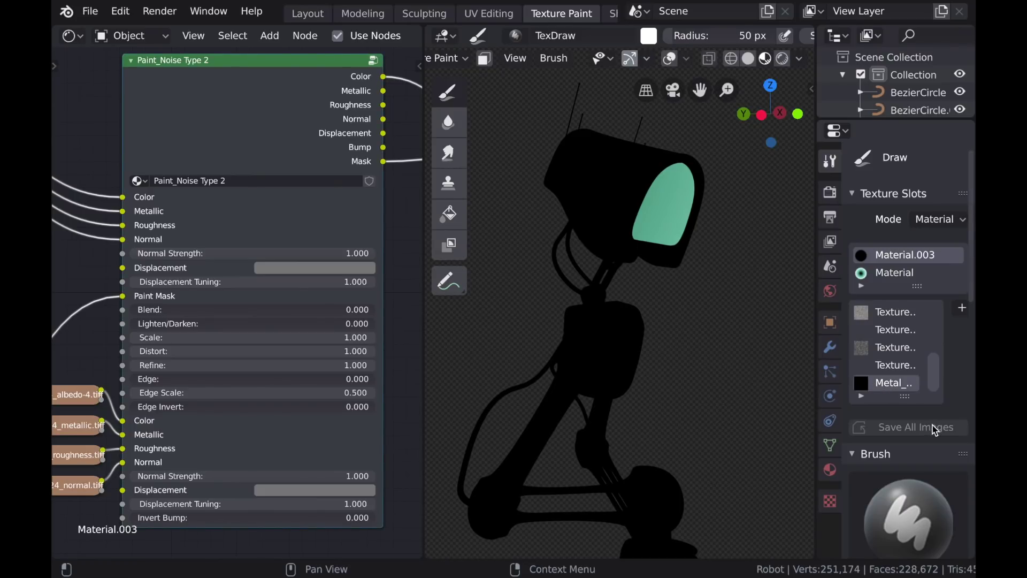
{"action": "scroll", "coordinate": [934, 428], "scroll_direction": "down", "scroll_amount": 2}
{"action": "scroll", "coordinate": [921, 437], "scroll_direction": "down", "scroll_amount": 3}
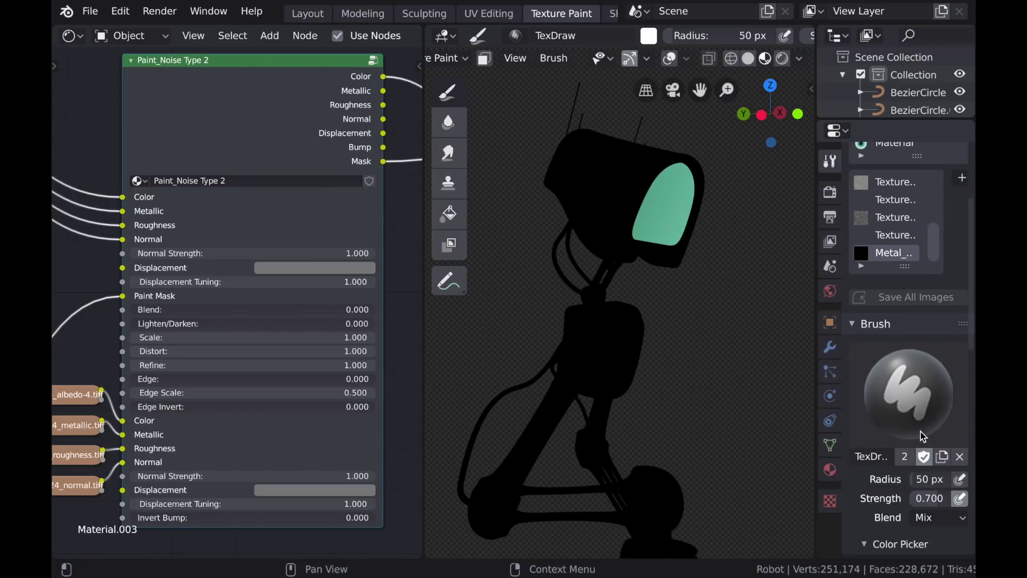
{"action": "scroll", "coordinate": [926, 433], "scroll_direction": "down", "scroll_amount": 5}
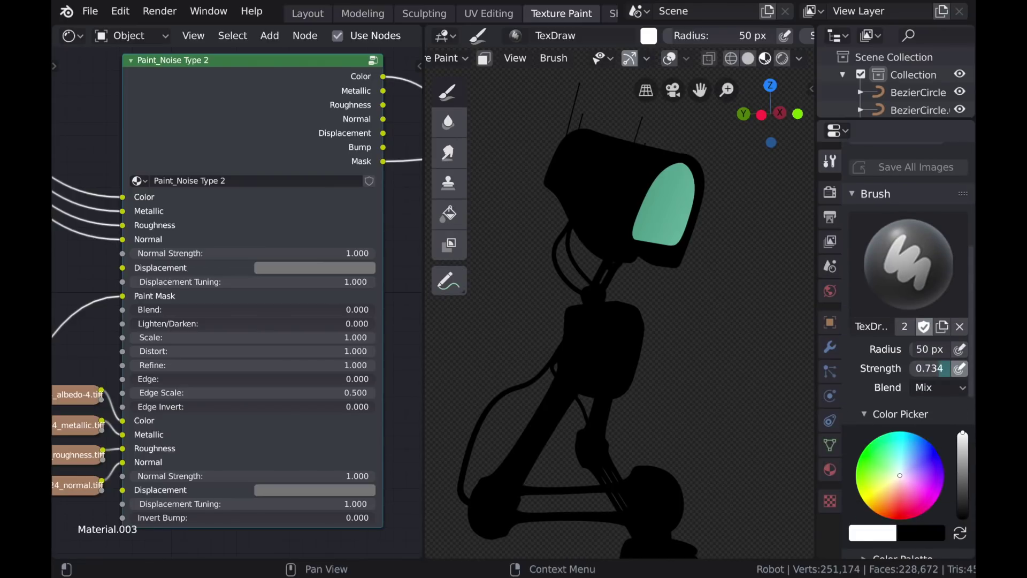
{"action": "scroll", "coordinate": [910, 417], "scroll_direction": "down", "scroll_amount": 3}
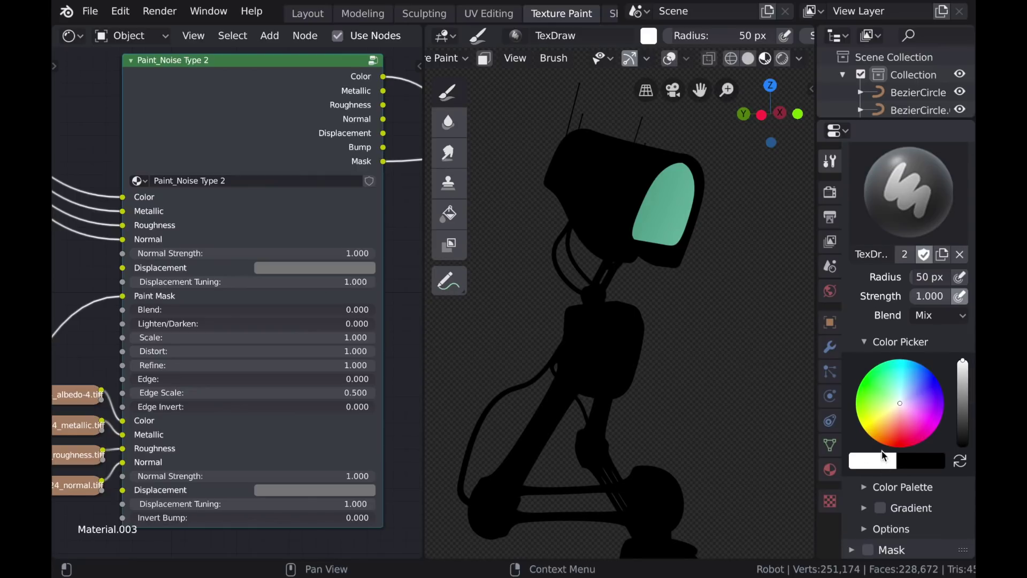
- Give the paint brush the Sharp falloff preset
{"action": "scroll", "coordinate": [884, 455], "scroll_direction": "down", "scroll_amount": 10}
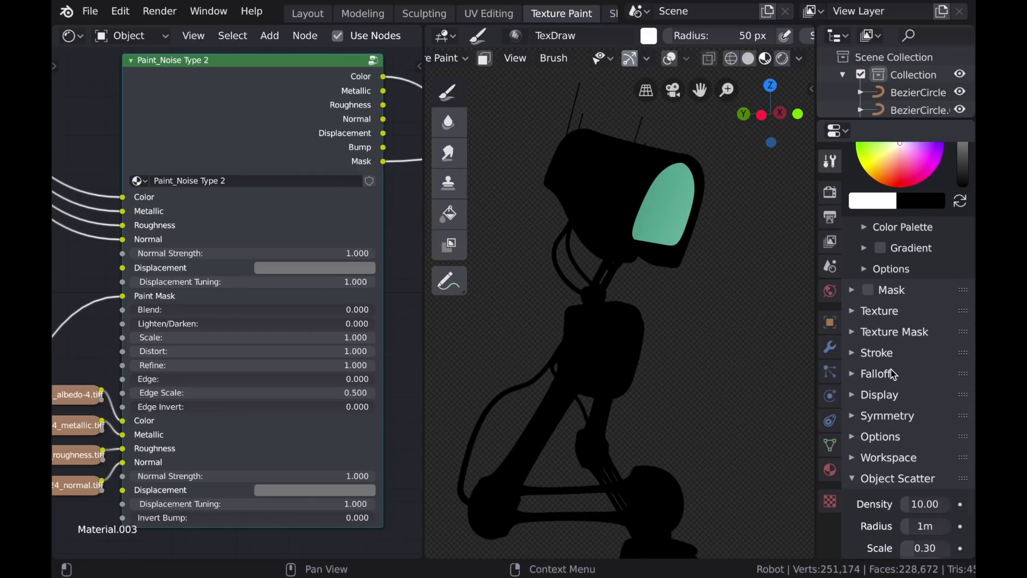
{"action": "left_click", "coordinate": [855, 374]}
{"action": "scroll", "coordinate": [856, 406], "scroll_direction": "down", "scroll_amount": 6}
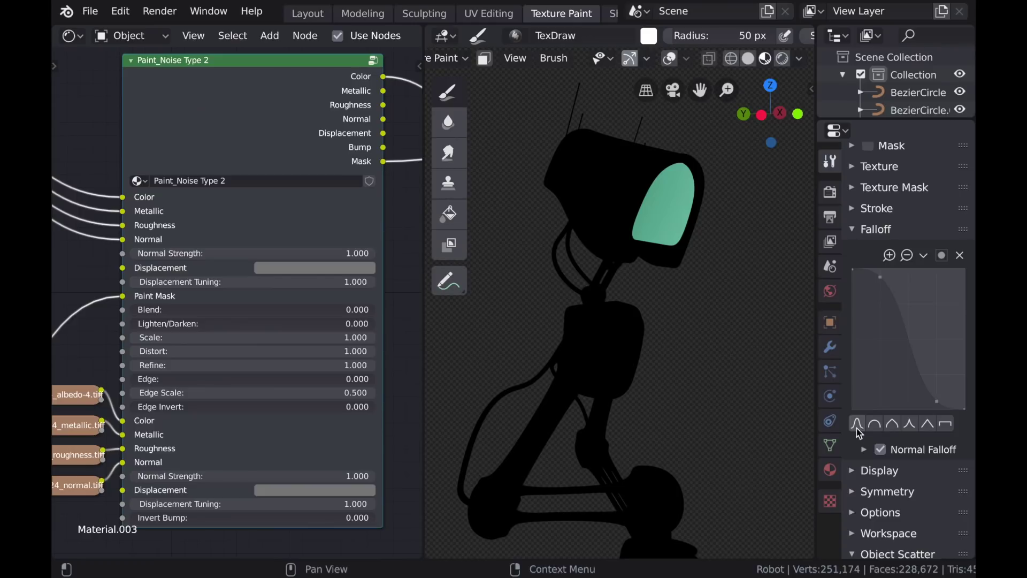
{"action": "left_click", "coordinate": [911, 425]}
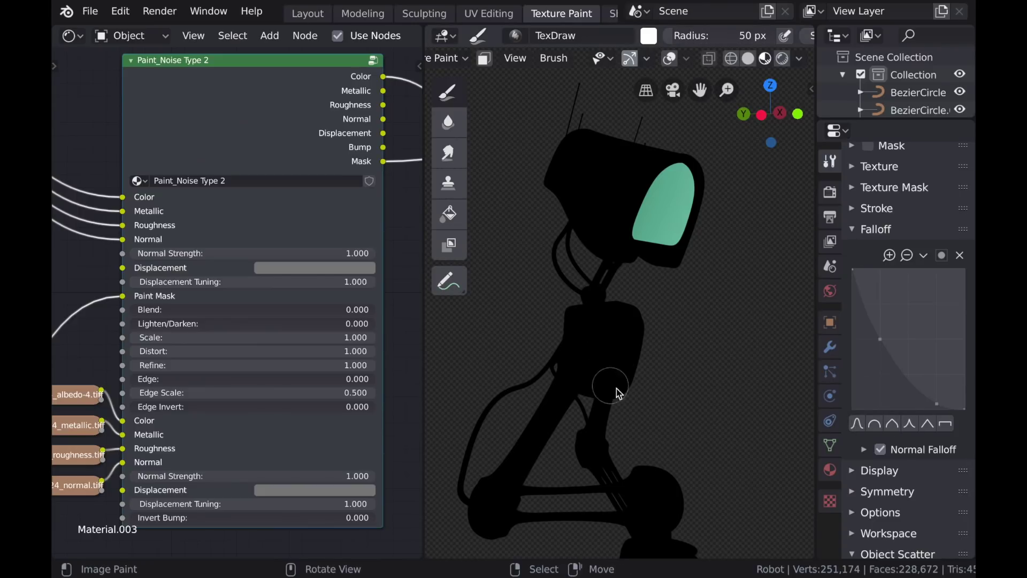
- Enlarge the brush radius to 157 px and paint a mask stroke across the side of the robot's head
{"action": "key", "text": "f"}
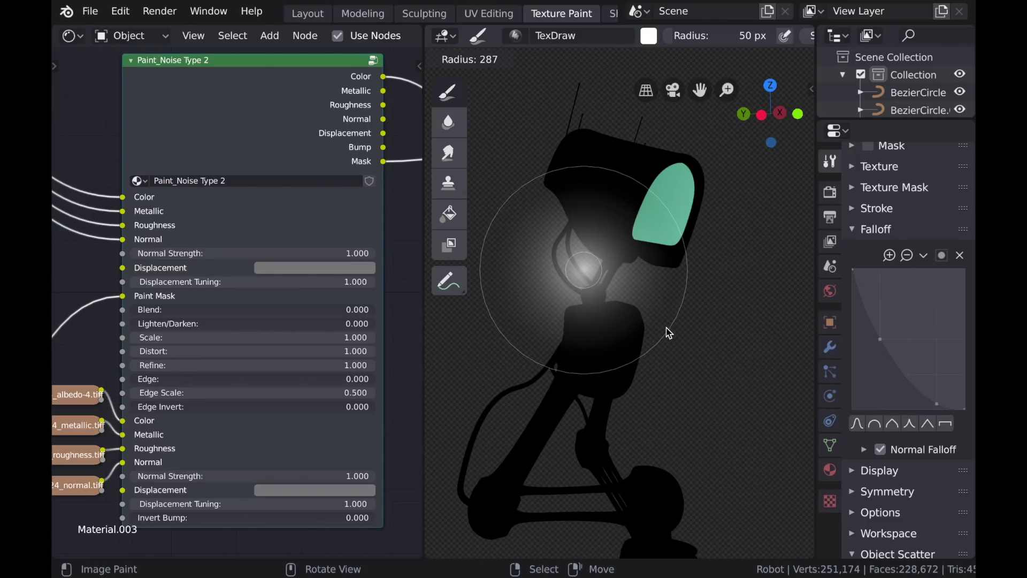
{"action": "left_click", "coordinate": [638, 299]}
{"action": "mouse_move", "coordinate": [623, 253]}
{"action": "middle_mouse_down"}
{"action": "mouse_move", "coordinate": [631, 280]}
{"action": "mouse_move", "coordinate": [639, 239]}
{"action": "mouse_move", "coordinate": [649, 323]}
{"action": "mouse_move", "coordinate": [664, 351]}
{"action": "middle_mouse_up"}
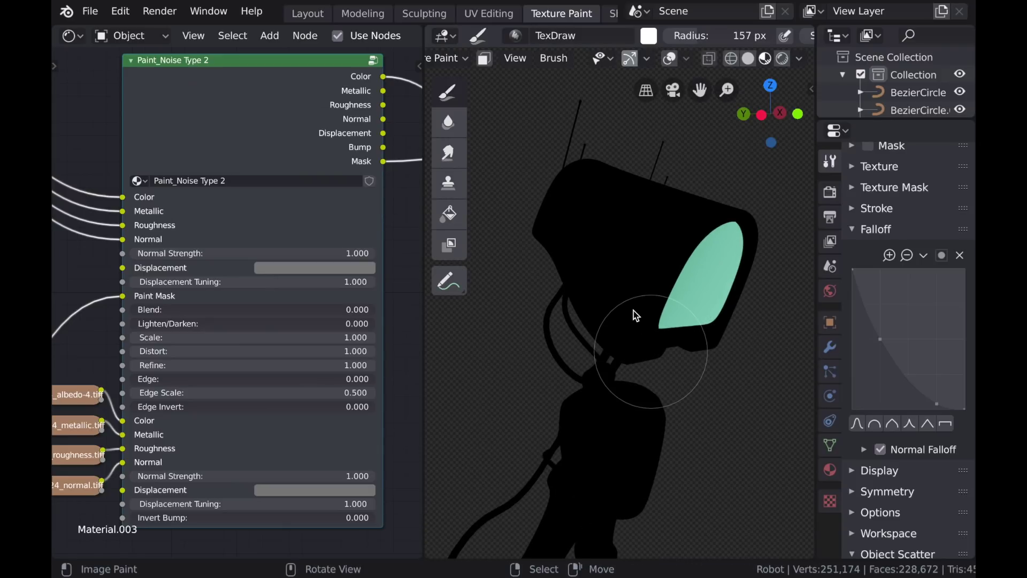
{"action": "mouse_move", "coordinate": [642, 342]}
{"action": "left_mouse_down"}
{"action": "mouse_move", "coordinate": [607, 236]}
{"action": "mouse_move", "coordinate": [562, 261]}
{"action": "left_mouse_up"}
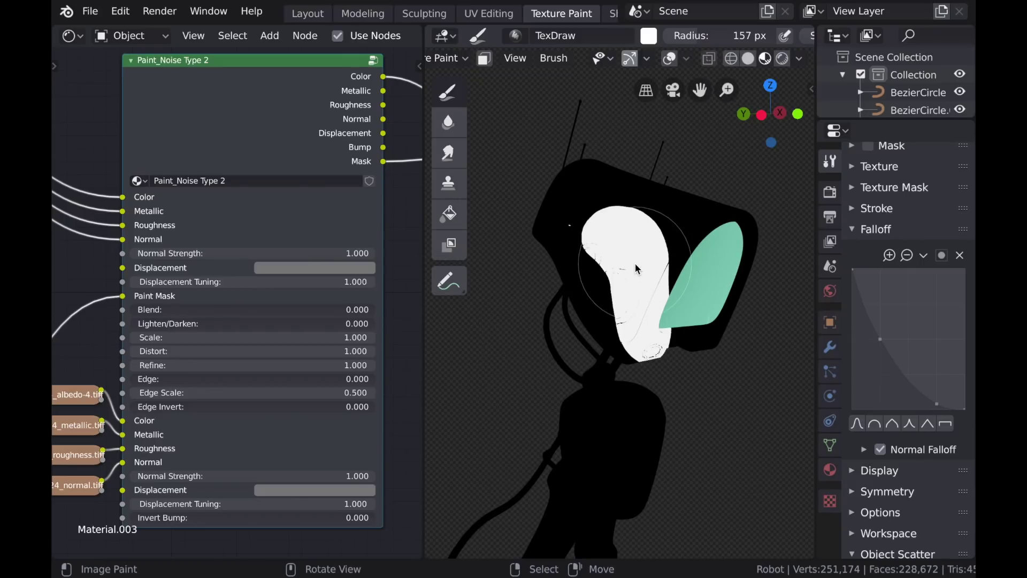
- Set Paint_Noise Type 2's Scale to 2.600, Distort to 7.400 and Refine to 1.420
{"action": "left_click_drag", "start_coordinate": [252, 337], "coordinate": [284, 337]}
{"action": "left_click_drag", "start_coordinate": [214, 338], "coordinate": [233, 338]}
{"action": "left_click_drag", "start_coordinate": [181, 351], "coordinate": [198, 365]}
- Paint mask patches around the robot's head and upper body from several sides
{"action": "middle_click_drag", "start_coordinate": [583, 278], "coordinate": [627, 320]}
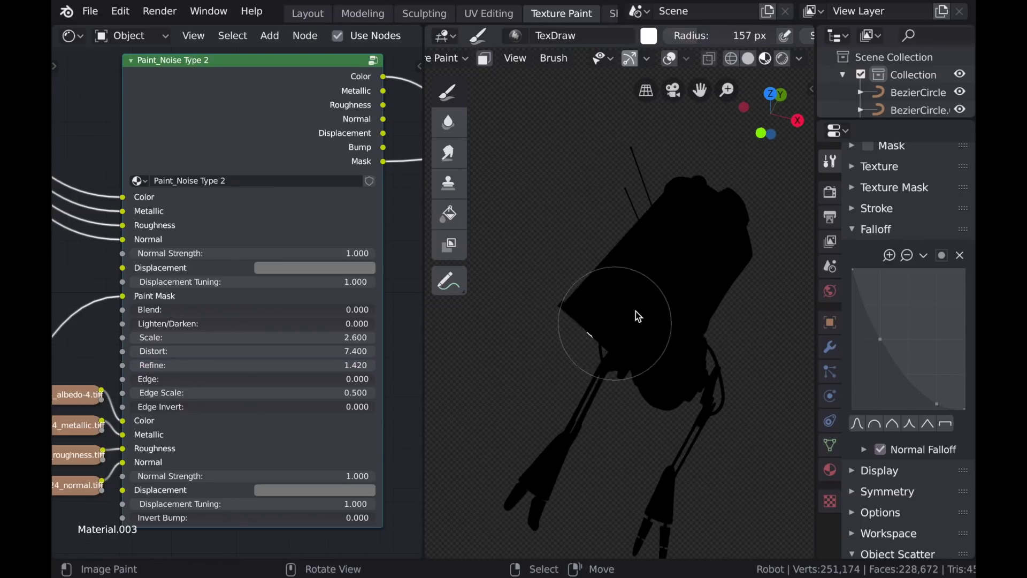
{"action": "middle_click_drag", "start_coordinate": [715, 237], "coordinate": [597, 291]}
{"action": "middle_click_drag", "start_coordinate": [670, 228], "coordinate": [654, 343]}
{"action": "middle_click_drag", "start_coordinate": [653, 408], "coordinate": [605, 338]}
{"action": "middle_click_drag", "start_coordinate": [655, 458], "coordinate": [661, 362], "text": "shift"}
{"action": "left_click_drag", "start_coordinate": [632, 417], "coordinate": [663, 382]}
{"action": "middle_click_drag", "start_coordinate": [578, 385], "coordinate": [642, 369]}
- Paint a mask patch over the rear joint of the robot's bent leg
{"action": "scroll", "coordinate": [541, 349], "scroll_direction": "down", "scroll_amount": 2}
{"action": "middle_click_drag", "start_coordinate": [535, 345], "coordinate": [550, 306]}
{"action": "middle_click_drag", "start_coordinate": [563, 359], "coordinate": [590, 398]}
{"action": "scroll", "coordinate": [549, 324], "scroll_direction": "down", "scroll_amount": 1}
{"action": "middle_click_drag", "start_coordinate": [549, 324], "coordinate": [594, 327], "text": "shift"}
{"action": "left_click_drag", "start_coordinate": [515, 292], "coordinate": [499, 340]}
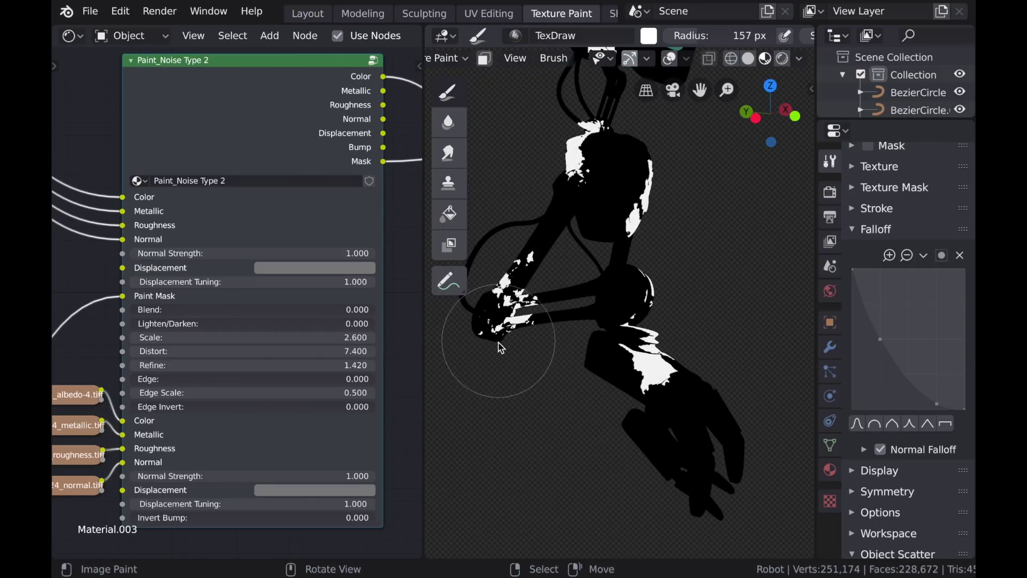
- View the robot from behind and paint another mask patch on its back side
{"action": "scroll", "coordinate": [637, 350], "scroll_direction": "down", "scroll_amount": 5}
{"action": "mouse_move", "coordinate": [615, 356]}
{"action": "middle_mouse_down"}
{"action": "mouse_move", "coordinate": [636, 369]}
{"action": "mouse_move", "coordinate": [504, 384]}
{"action": "mouse_move", "coordinate": [604, 342]}
{"action": "middle_mouse_up"}
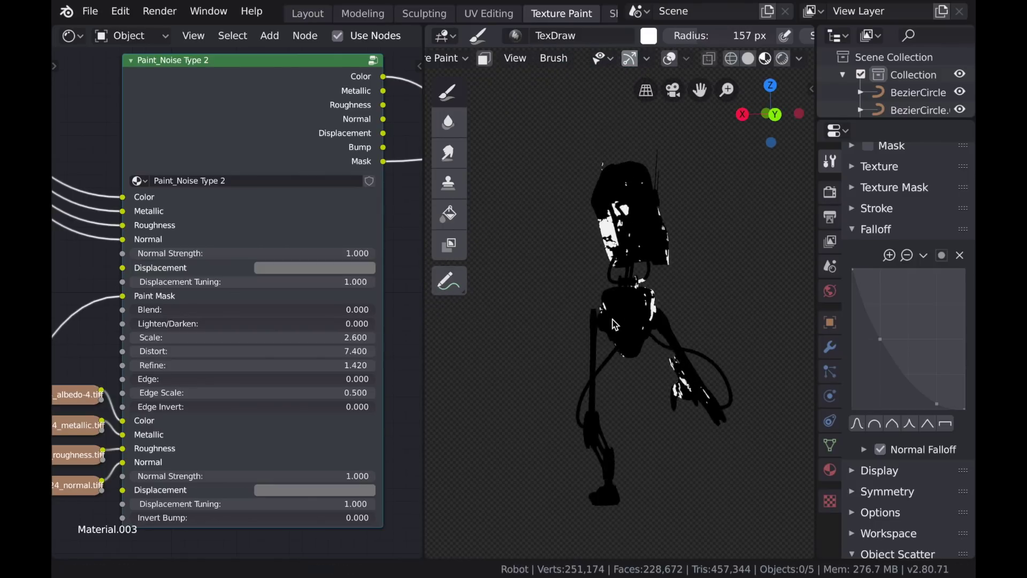
{"action": "scroll", "coordinate": [598, 333], "scroll_direction": "up", "scroll_amount": 5}
{"action": "left_click_drag", "start_coordinate": [637, 340], "coordinate": [609, 384]}
{"action": "middle_click_drag", "start_coordinate": [557, 281], "coordinate": [668, 291]}
- Paint a mask patch on the robot's lower limbs and bring the whole figure back into side view
{"action": "scroll", "coordinate": [653, 299], "scroll_direction": "down", "scroll_amount": 4}
{"action": "middle_click_drag", "start_coordinate": [605, 308], "coordinate": [733, 326]}
{"action": "middle_click_drag", "start_coordinate": [674, 385], "coordinate": [669, 324], "text": "shift"}
{"action": "left_click_drag", "start_coordinate": [612, 422], "coordinate": [594, 439]}
{"action": "mouse_move", "coordinate": [323, 338]}
{"action": "left_mouse_down"}
{"action": "mouse_move", "coordinate": [345, 337]}
{"action": "mouse_move", "coordinate": [160, 337]}
{"action": "mouse_move", "coordinate": [167, 351]}
{"action": "left_mouse_up"}
{"action": "left_click_drag", "start_coordinate": [321, 351], "coordinate": [153, 365]}
{"action": "middle_click_drag", "start_coordinate": [540, 280], "coordinate": [670, 302]}
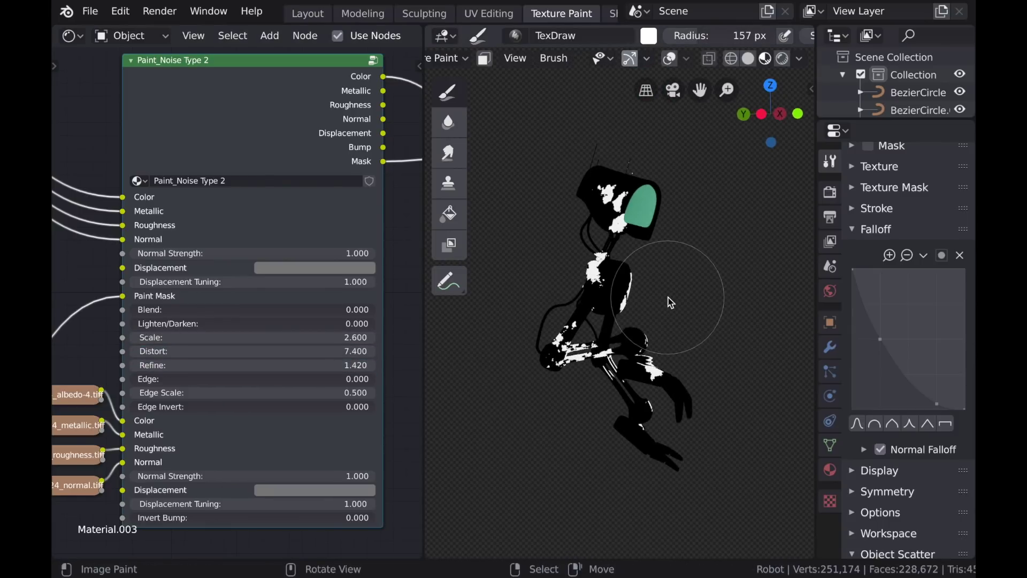
- Change the node area to the Image Editor and save the painted Metal_Paint image
{"action": "left_click", "coordinate": [76, 38]}
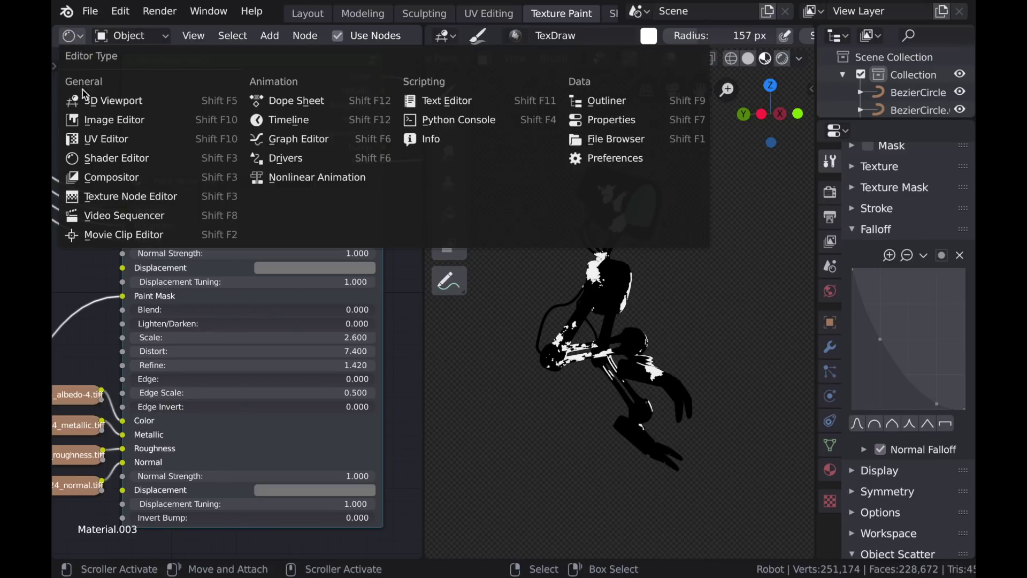
{"action": "left_click", "coordinate": [140, 125]}
{"action": "left_click", "coordinate": [198, 64]}
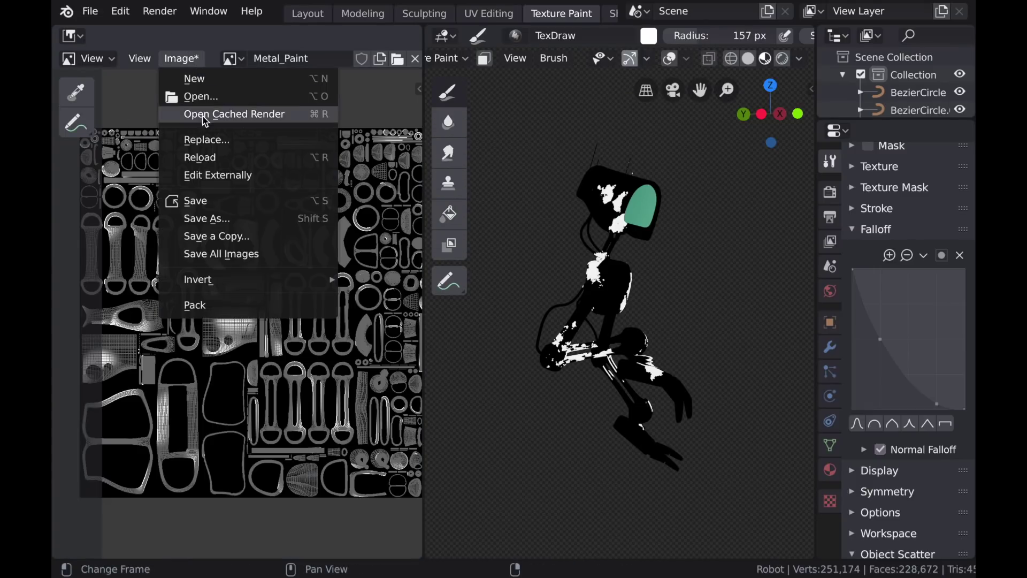
{"action": "left_click", "coordinate": [201, 200]}
{"action": "left_click", "coordinate": [934, 58]}
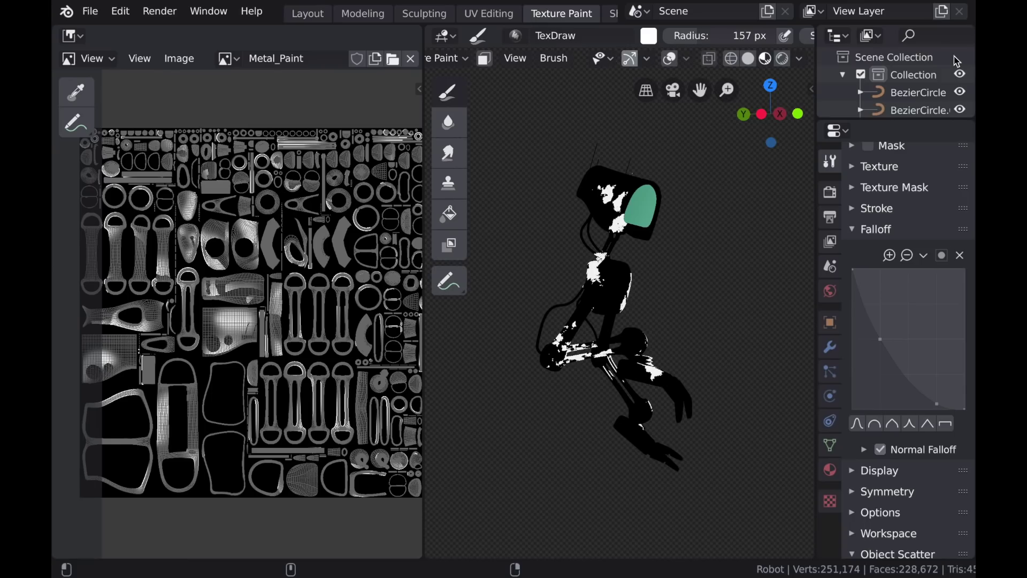
- Return to the Modeling workspace and preview the Principled BSDF shader on the robot instead of the mask
{"action": "left_click", "coordinate": [356, 18]}
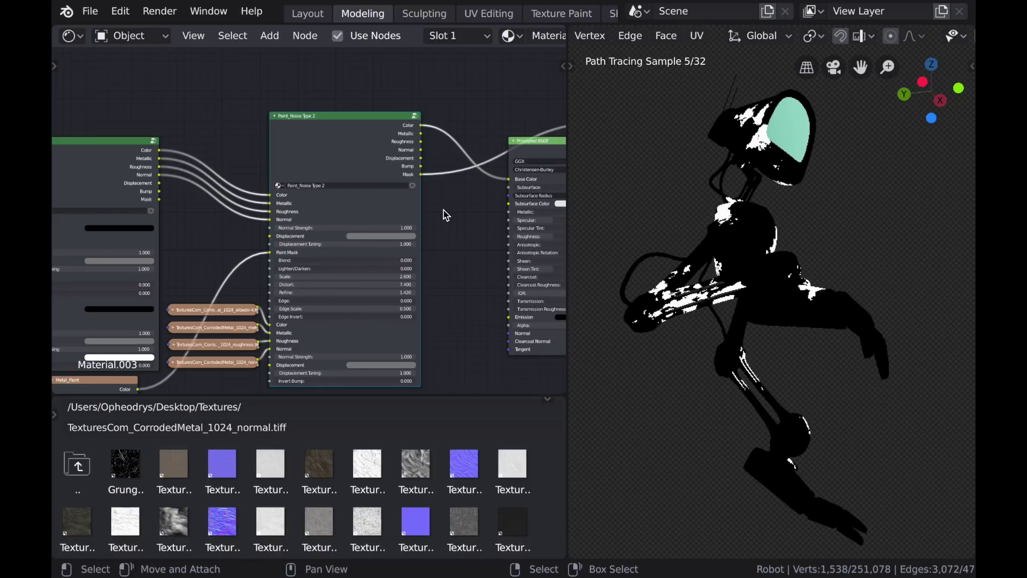
{"action": "scroll", "coordinate": [446, 215], "scroll_direction": "down", "scroll_amount": 4}
{"action": "left_click", "coordinate": [431, 195], "text": "ctrl+shift"}
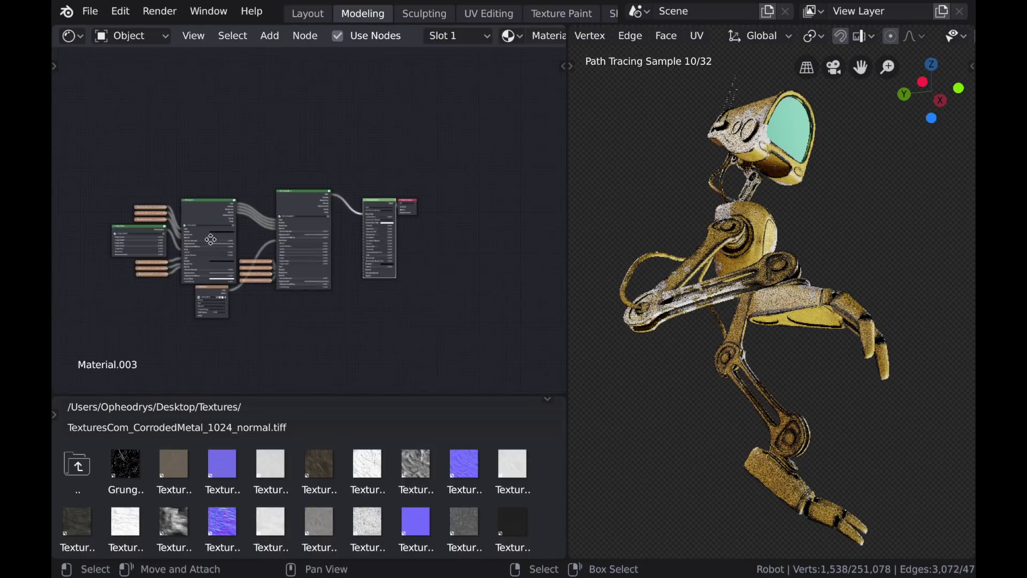
- Move the Metal_Paint node up between Mask_Base and Paint_Noise Type 2, above the corroded metal textures
{"action": "middle_click_drag", "start_coordinate": [211, 238], "coordinate": [264, 229]}
{"action": "scroll", "coordinate": [257, 313], "scroll_direction": "up", "scroll_amount": 2}
{"action": "mouse_move", "coordinate": [233, 326]}
{"action": "left_mouse_down"}
{"action": "mouse_move", "coordinate": [319, 234]}
{"action": "mouse_move", "coordinate": [318, 206]}
{"action": "left_mouse_up"}
- Shift all layer and texture nodes horizontally away from the Principled BSDF to make room for another layer
{"action": "scroll", "coordinate": [318, 206], "scroll_direction": "down", "scroll_amount": 3}
{"action": "key", "text": "b"}
{"action": "left_click_drag", "start_coordinate": [137, 154], "coordinate": [390, 298]}
{"action": "key", "text": "g"}
{"action": "key", "text": "x"}
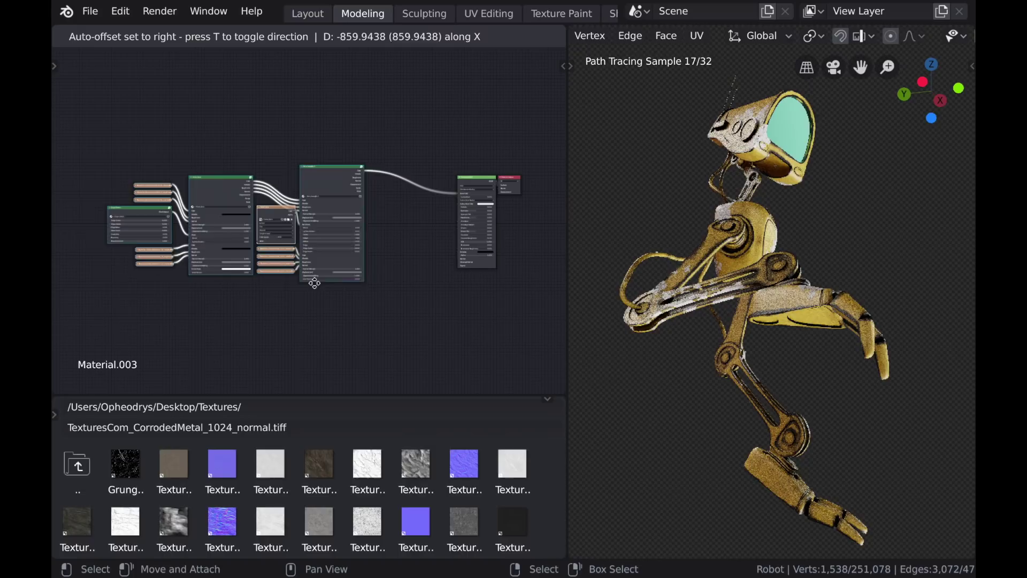
{"action": "left_click", "coordinate": [265, 282]}
- Duplicate the Mask_Base node and insert the copy on the Color link between Paint_Noise Type 2 and the Principled BSDF
{"action": "scroll", "coordinate": [234, 256], "scroll_direction": "up", "scroll_amount": 1}
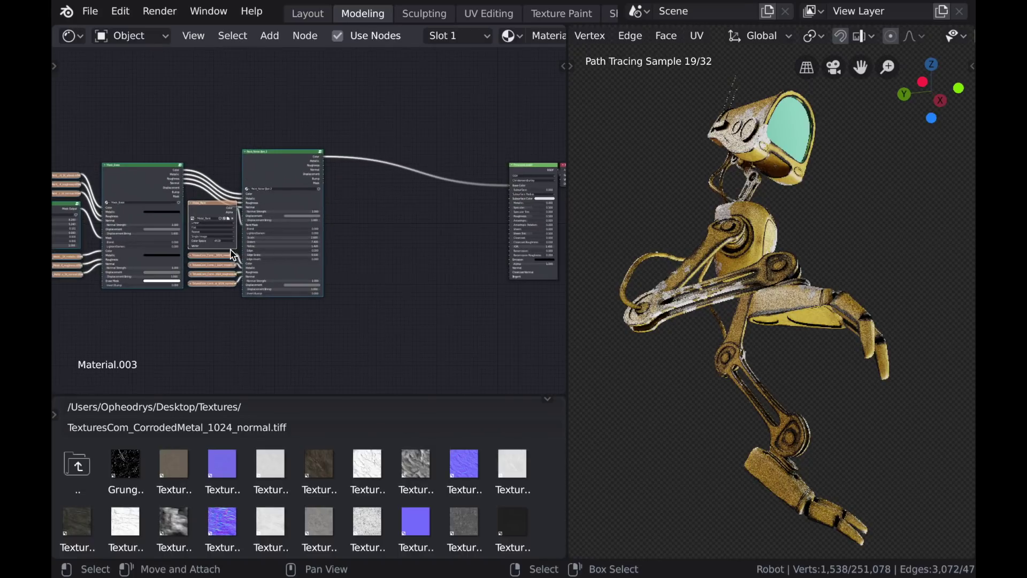
{"action": "left_click", "coordinate": [153, 184]}
{"action": "key", "text": "shift+d"}
{"action": "key", "text": "x"}
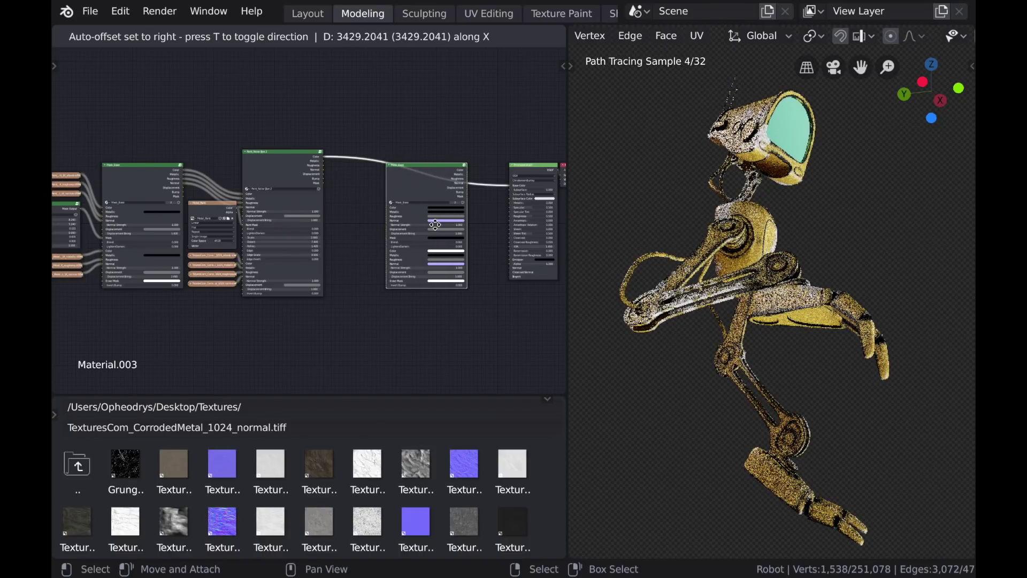
{"action": "left_click", "coordinate": [437, 230]}
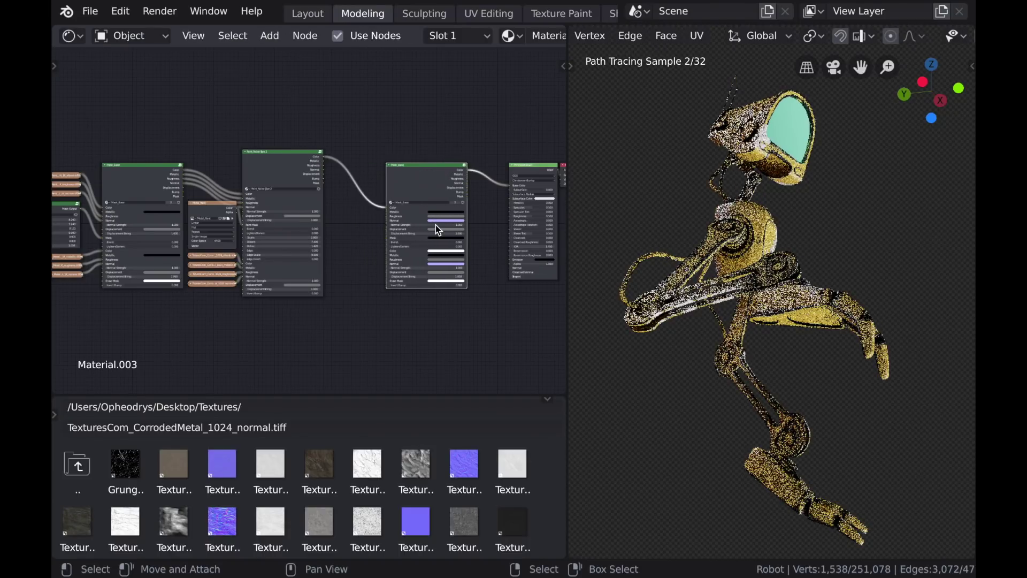
- Connect Paint_Noise Type 2's Metallic, Roughness and Normal outputs to the matching first-layer inputs of the new Mask_Base
{"action": "scroll", "coordinate": [358, 225], "scroll_direction": "up", "scroll_amount": 3}
{"action": "mouse_move", "coordinate": [283, 141]}
{"action": "left_mouse_down"}
{"action": "mouse_move", "coordinate": [315, 187]}
{"action": "mouse_move", "coordinate": [392, 228]}
{"action": "mouse_move", "coordinate": [310, 188]}
{"action": "left_mouse_up"}
{"action": "mouse_move", "coordinate": [283, 155]}
{"action": "left_mouse_down"}
{"action": "mouse_move", "coordinate": [342, 238]}
{"action": "mouse_move", "coordinate": [391, 243]}
{"action": "left_mouse_up"}
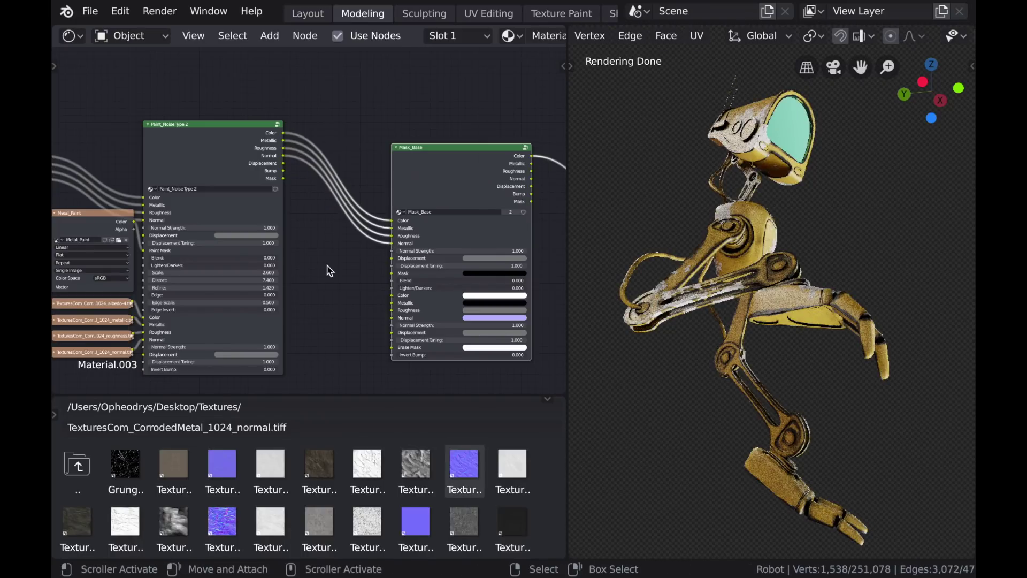
- Add TexturesCom_MuddySand2_2x2_2K_albedo.tif as an image node between Paint_Noise Type 2 and the new Mask_Base
{"action": "scroll", "coordinate": [351, 482], "scroll_direction": "down", "scroll_amount": 5}
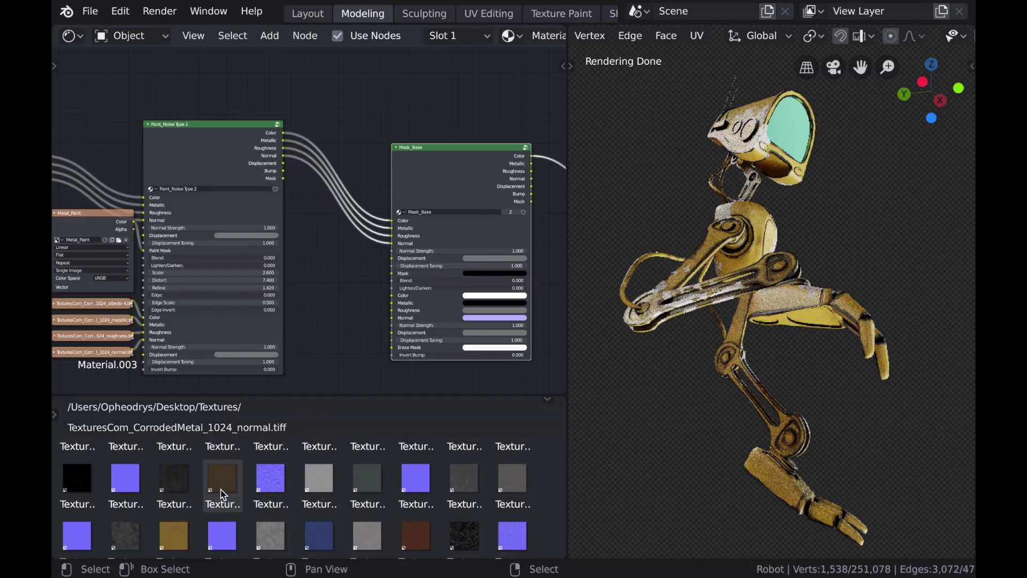
{"action": "left_click_drag", "start_coordinate": [223, 495], "coordinate": [329, 328]}
{"action": "left_click_drag", "start_coordinate": [347, 293], "coordinate": [334, 291]}
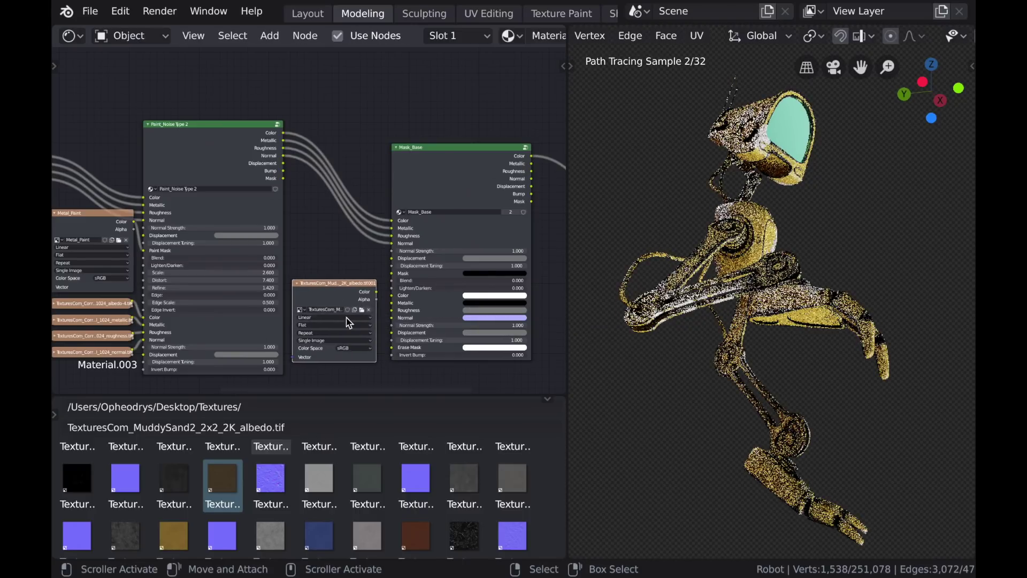
- Preview the new Mask_Base's output, connect the muddy sand albedo to its second-layer Color input and collapse the texture node
{"action": "scroll", "coordinate": [360, 331], "scroll_direction": "up", "scroll_amount": 1}
{"action": "left_click", "coordinate": [433, 184], "text": "ctrl+shift"}
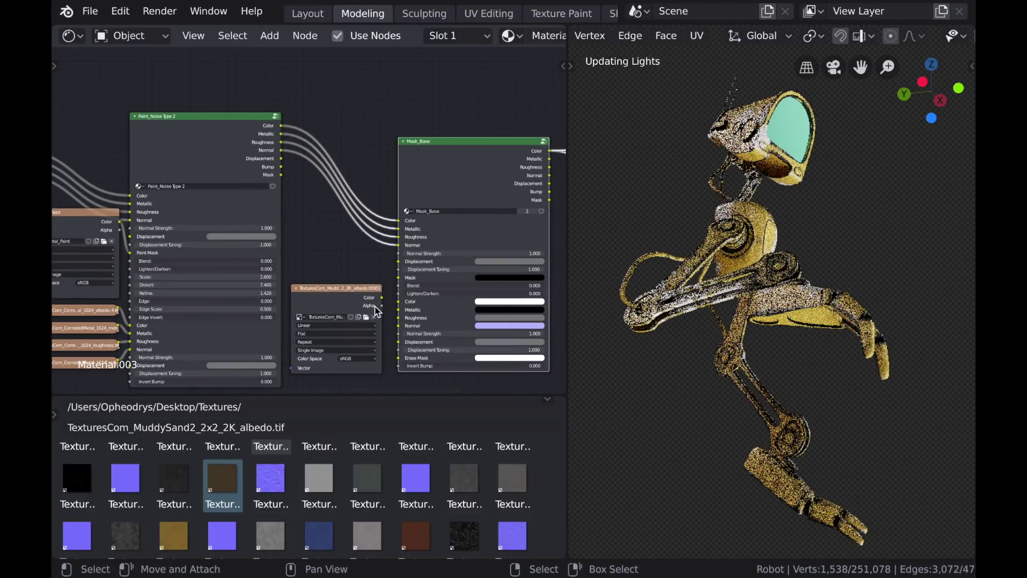
{"action": "scroll", "coordinate": [382, 329], "scroll_direction": "up", "scroll_amount": 3}
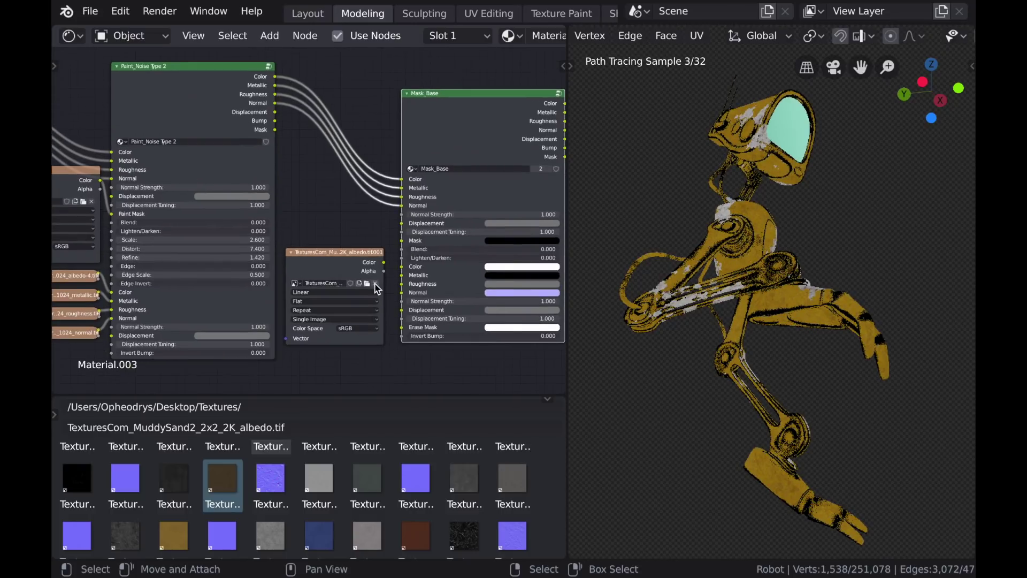
{"action": "left_click_drag", "start_coordinate": [397, 269], "coordinate": [410, 279]}
{"action": "left_click", "coordinate": [350, 273]}
{"action": "key", "text": "h"}
- Add TexturesCom_MuddySand2_2x2_2K_roughness.tif, connect it to Mask_Base's second-layer Roughness, change its color space and collapse the node
{"action": "left_click_drag", "start_coordinate": [320, 495], "coordinate": [312, 293]}
{"action": "left_click", "coordinate": [314, 290]}
{"action": "left_click_drag", "start_coordinate": [396, 287], "coordinate": [417, 295]}
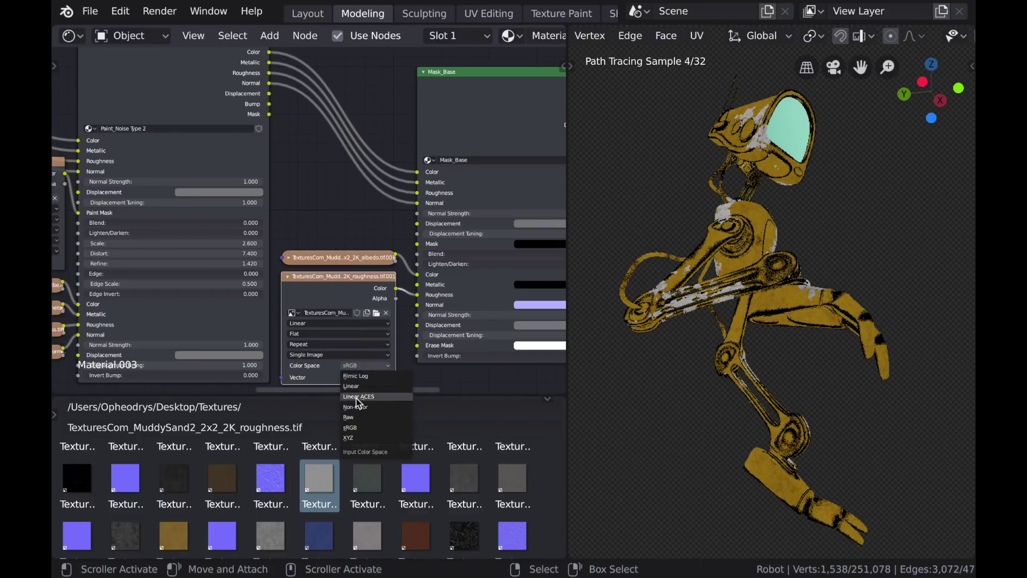
{"action": "key", "text": "h"}
- Add TexturesCom_MuddySand2_2x2_2K_normal.tif as Non-Color, collapse it below the roughness node and connect it to Mask_Base's second-layer Normal
{"action": "left_click", "coordinate": [271, 478]}
{"action": "left_click_drag", "start_coordinate": [271, 477], "coordinate": [311, 281]}
{"action": "left_click", "coordinate": [380, 371]}
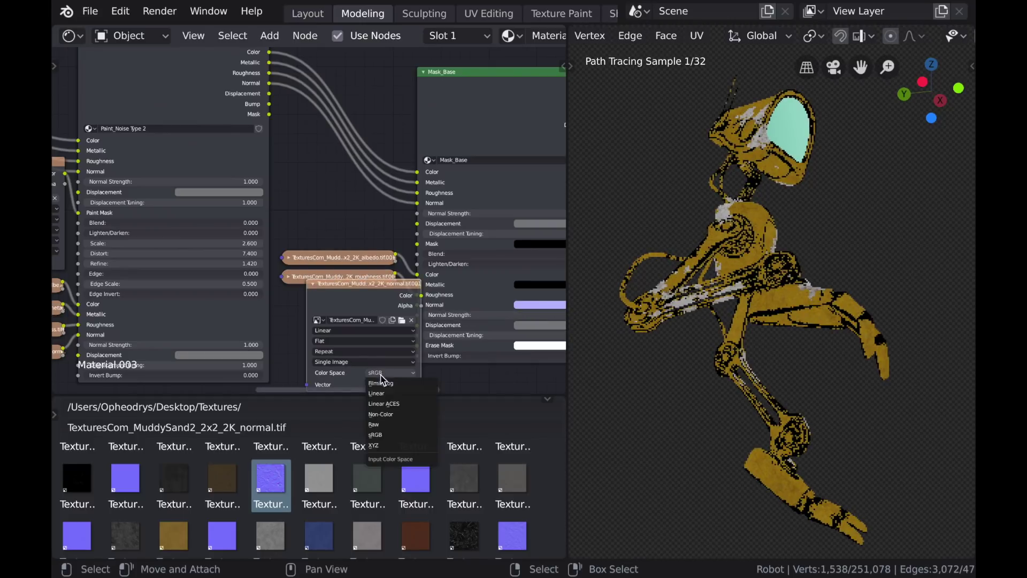
{"action": "left_click", "coordinate": [381, 415]}
{"action": "key", "text": "h"}
{"action": "key", "text": "g"}
{"action": "left_click", "coordinate": [344, 321]}
{"action": "left_click_drag", "start_coordinate": [396, 297], "coordinate": [418, 305]}
- Move the three collapsed muddy sand texture nodes down together beside Mask_Base's second-layer inputs
{"action": "right_click_drag", "start_coordinate": [299, 236], "coordinate": [358, 313]}
{"action": "key", "text": "g"}
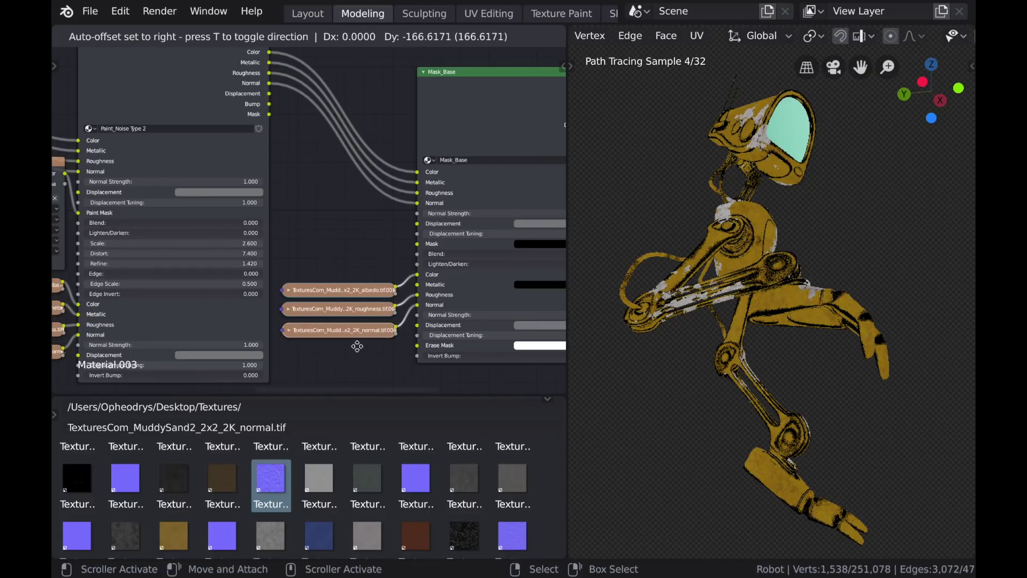
{"action": "left_click", "coordinate": [359, 324]}
- Shift the whole chain of layer and texture nodes, including the new Mask_Base, horizontally away from the Principled BSDF
{"action": "scroll", "coordinate": [357, 324], "scroll_direction": "down", "scroll_amount": 6}
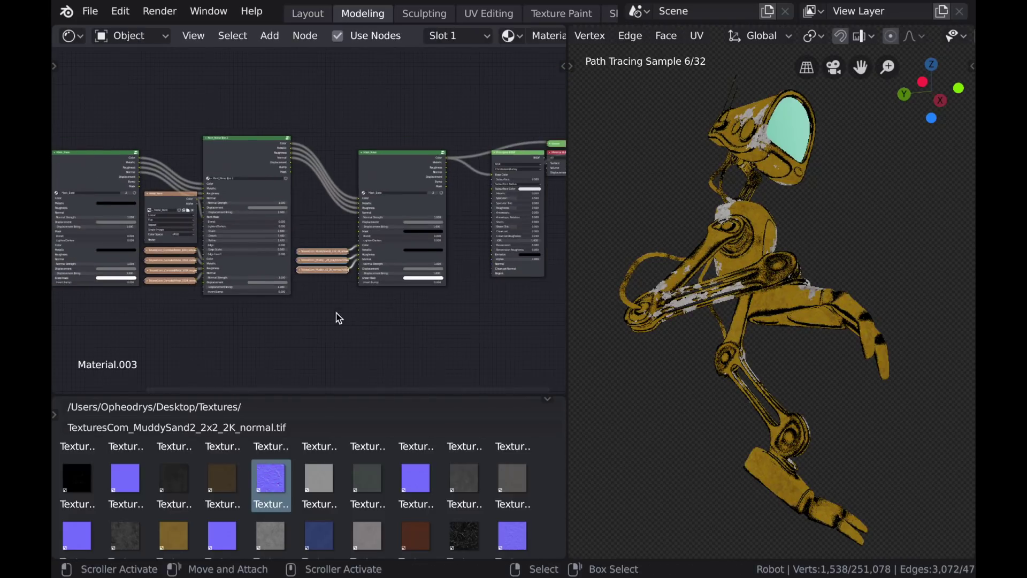
{"action": "middle_click_drag", "start_coordinate": [434, 300], "coordinate": [422, 296]}
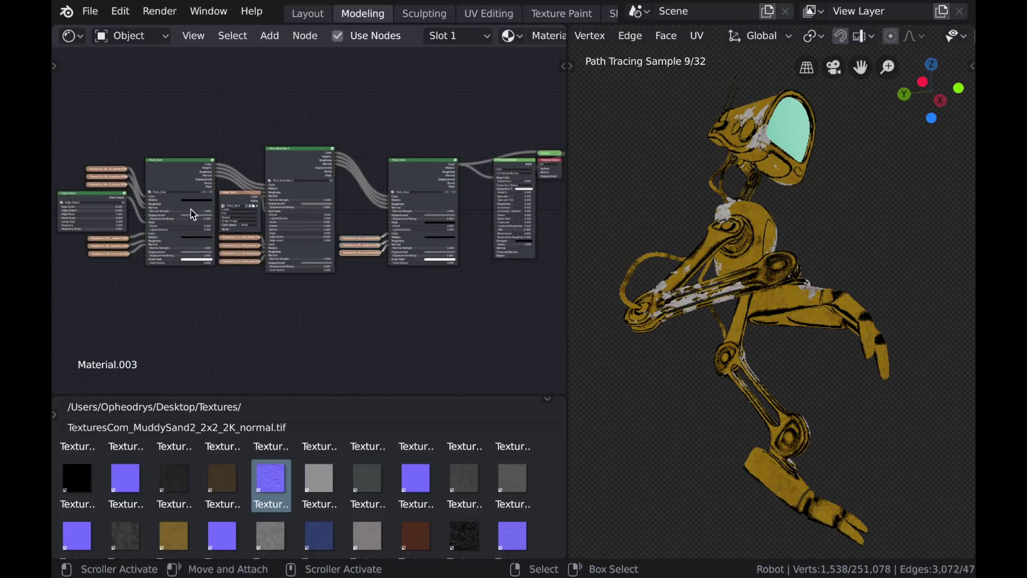
{"action": "scroll", "coordinate": [181, 193], "scroll_direction": "down", "scroll_amount": 2}
{"action": "left_click_drag", "start_coordinate": [122, 161], "coordinate": [430, 290]}
{"action": "key", "text": "g"}
{"action": "key", "text": "x"}
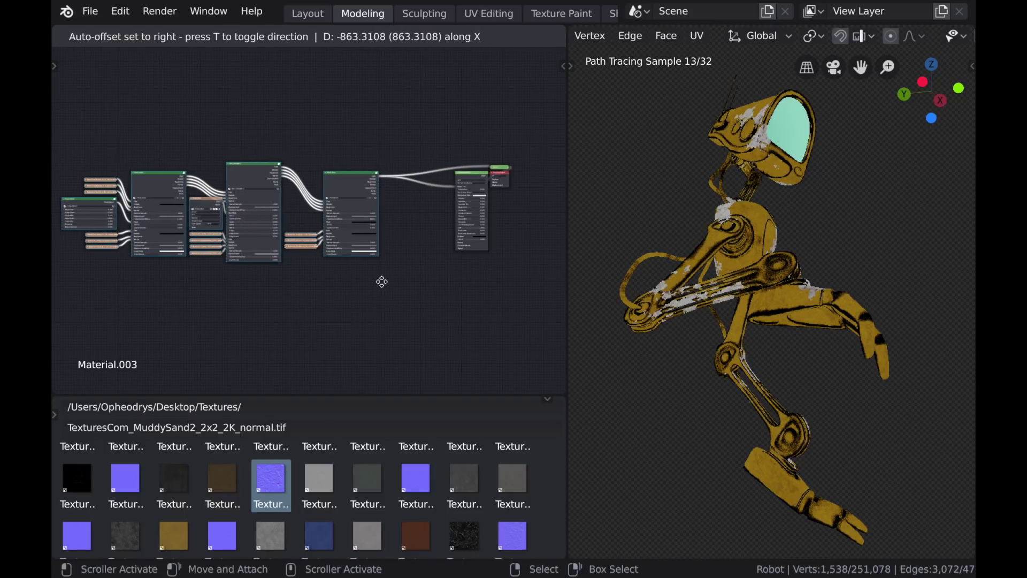
{"action": "left_click", "coordinate": [441, 285]}
{"action": "scroll", "coordinate": [396, 303], "scroll_direction": "up", "scroll_amount": 5}
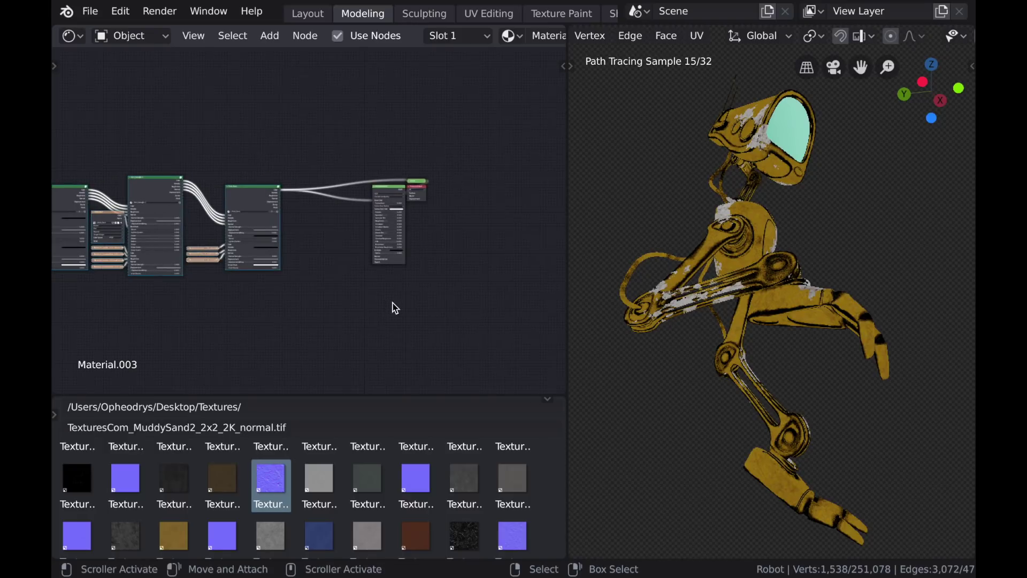
- Add a Grunge_Deform mask node group to the material
{"action": "middle_click_drag", "start_coordinate": [441, 289], "coordinate": [415, 296]}
{"action": "scroll", "coordinate": [389, 281], "scroll_direction": "up", "scroll_amount": 4}
{"action": "key", "text": "n"}
{"action": "left_click", "coordinate": [493, 84]}
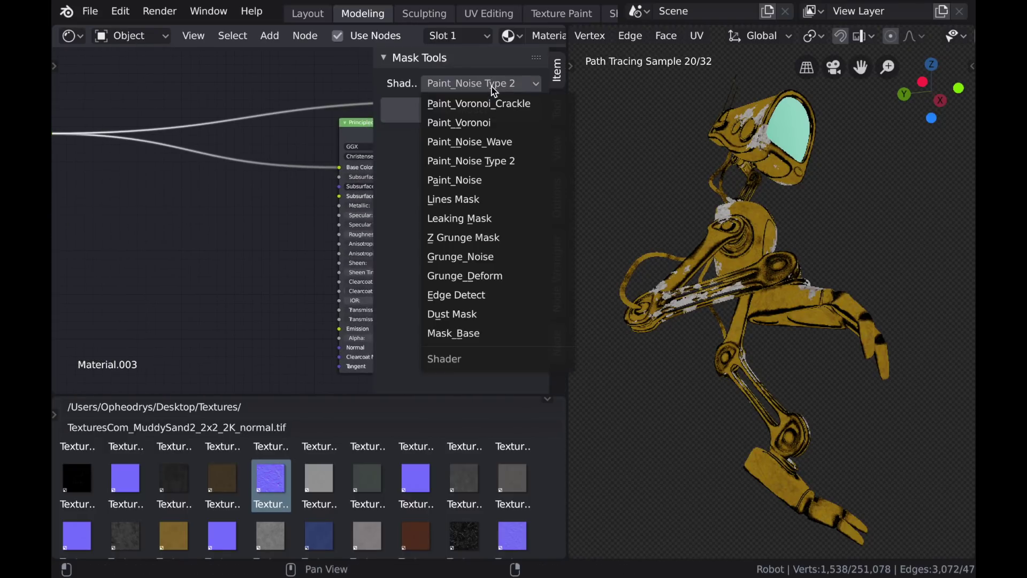
{"action": "left_click", "coordinate": [483, 276]}
{"action": "left_click", "coordinate": [497, 115]}
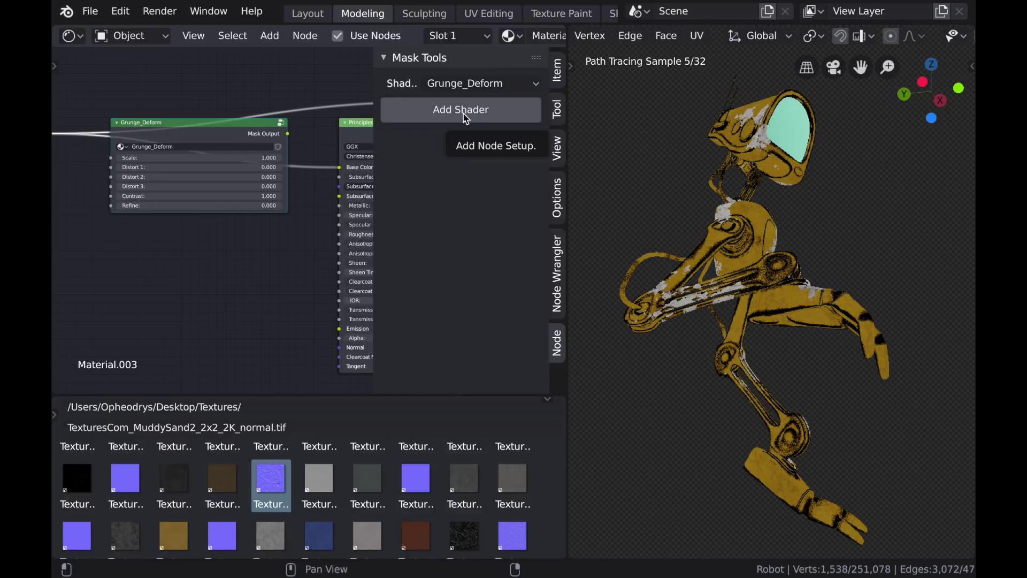
{"action": "key", "text": "n"}
- Place the Grunge_Deform node below Paint_Noise Type 2 and connect its Mask Output to the muddy sand Mask_Base's Mask input
{"action": "scroll", "coordinate": [333, 285], "scroll_direction": "down", "scroll_amount": 8}
{"action": "middle_click_drag", "start_coordinate": [291, 291], "coordinate": [412, 173]}
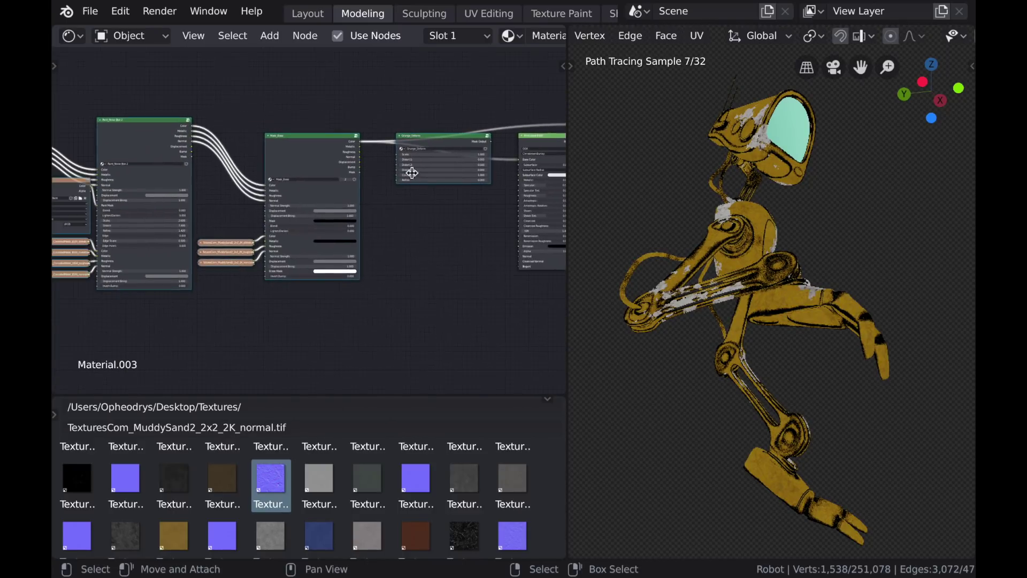
{"action": "left_click", "coordinate": [429, 137]}
{"action": "scroll", "coordinate": [399, 194], "scroll_direction": "down", "scroll_amount": 1}
{"action": "middle_click_drag", "start_coordinate": [402, 209], "coordinate": [429, 190]}
{"action": "key", "text": "g"}
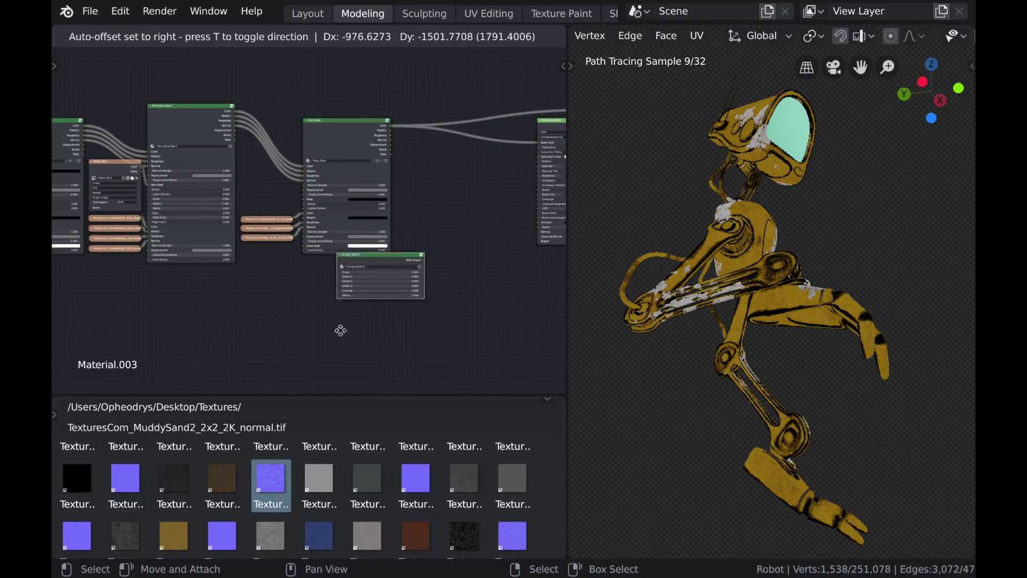
{"action": "left_click", "coordinate": [230, 327]}
{"action": "scroll", "coordinate": [248, 309], "scroll_direction": "up", "scroll_amount": 3}
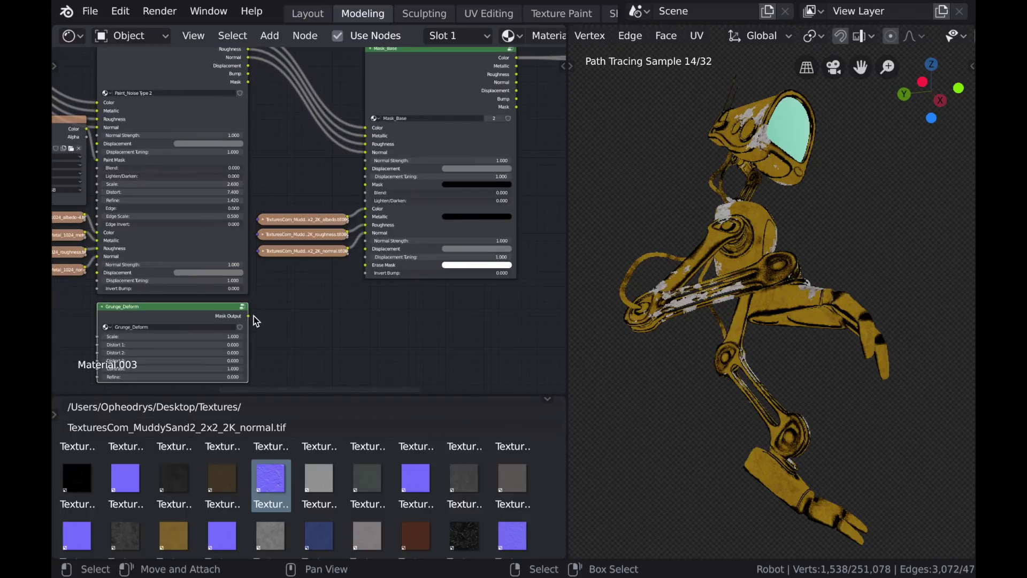
{"action": "left_click_drag", "start_coordinate": [250, 316], "coordinate": [293, 270]}
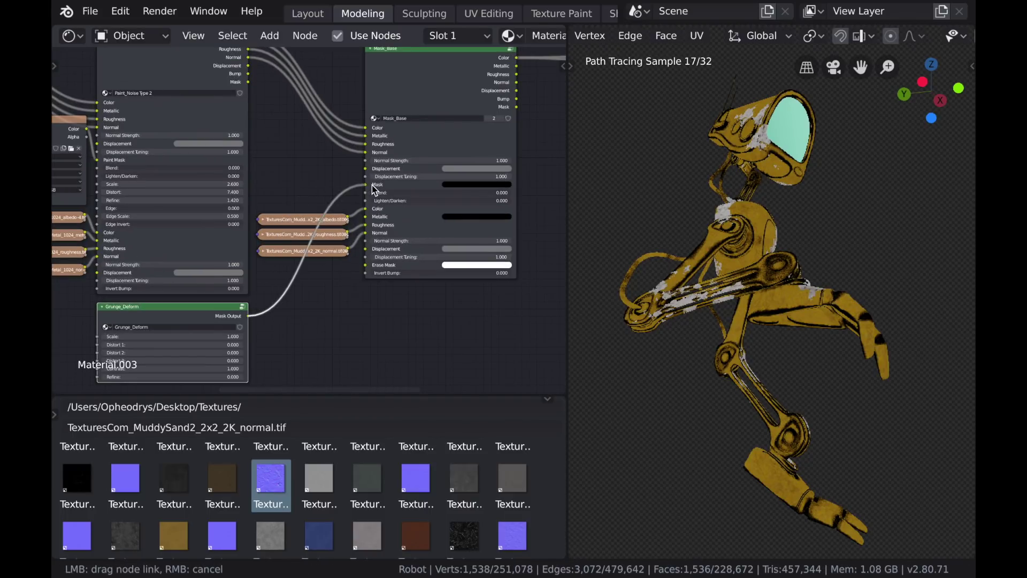
{"action": "left_click_drag", "start_coordinate": [374, 190], "coordinate": [374, 187]}
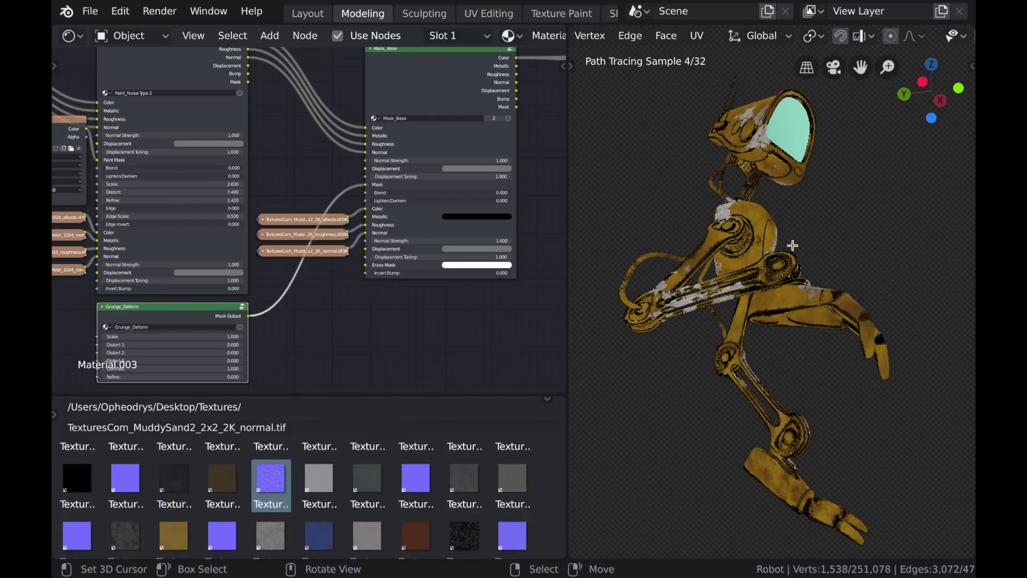
- Set Grunge_Deform's Contrast to 2 and Distort 1 to 5, checking the muddy patches on the robot's head
{"action": "scroll", "coordinate": [262, 303], "scroll_direction": "up", "scroll_amount": 3}
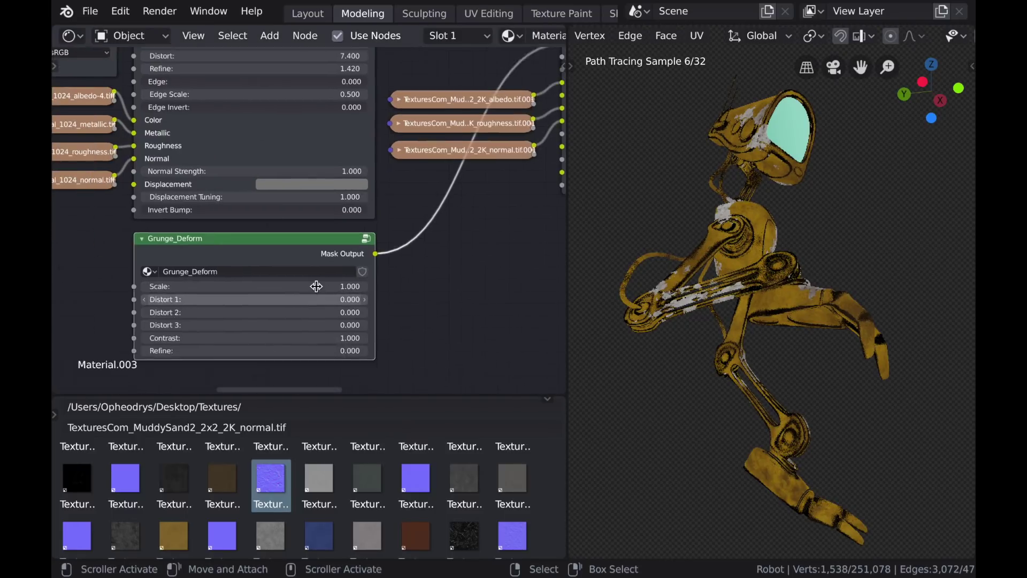
{"action": "left_click_drag", "start_coordinate": [261, 304], "coordinate": [375, 308]}
{"action": "key", "text": "Escape"}
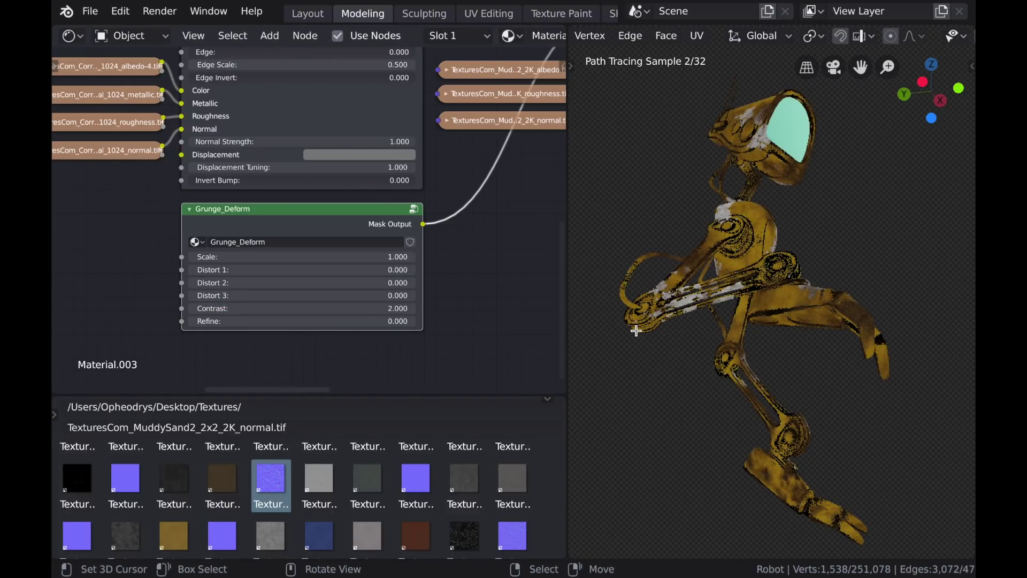
{"action": "left_click", "coordinate": [254, 270]}
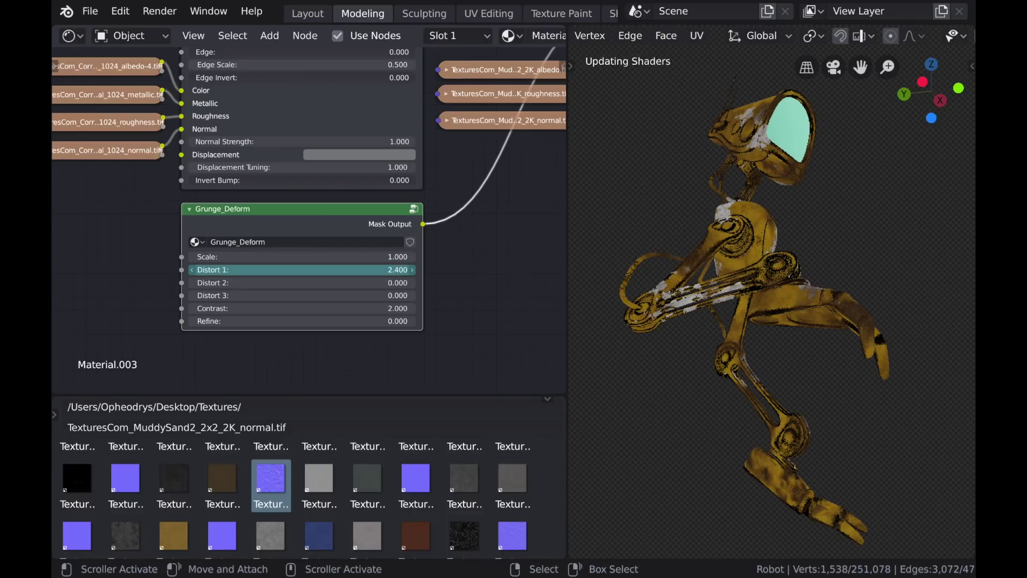
{"action": "middle_click_drag", "start_coordinate": [695, 278], "coordinate": [748, 315]}
{"action": "scroll", "coordinate": [751, 267], "scroll_direction": "up", "scroll_amount": 4}
{"action": "scroll", "coordinate": [749, 314], "scroll_direction": "up", "scroll_amount": 1}
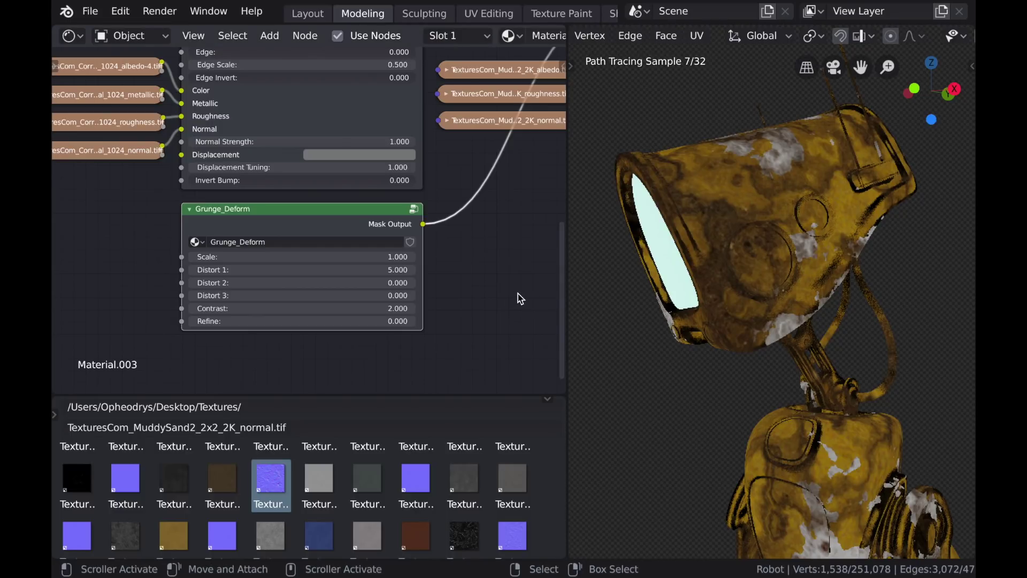
{"action": "scroll", "coordinate": [681, 263], "scroll_direction": "down", "scroll_amount": 3}
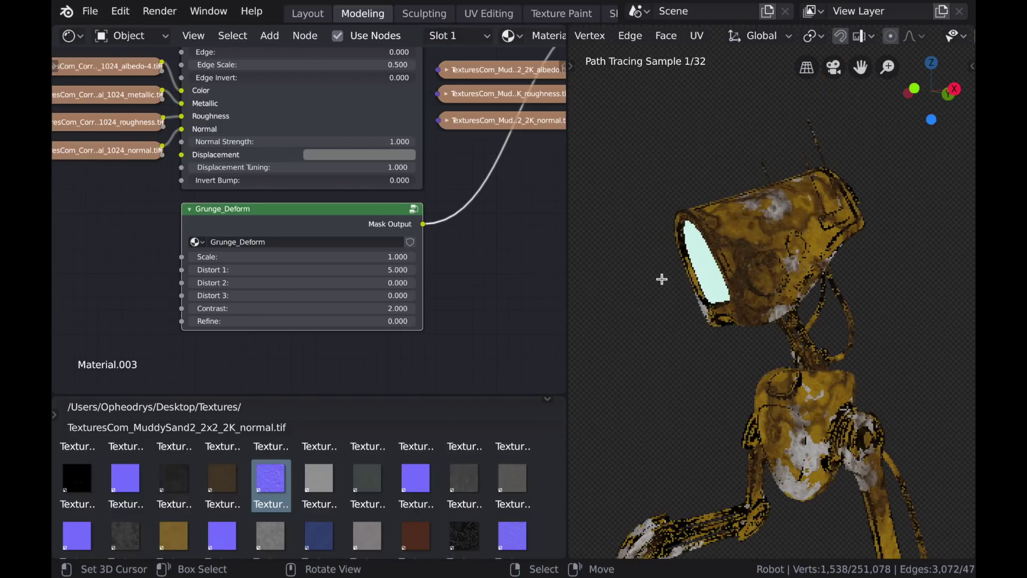
{"action": "scroll", "coordinate": [666, 280], "scroll_direction": "up", "scroll_amount": 3}
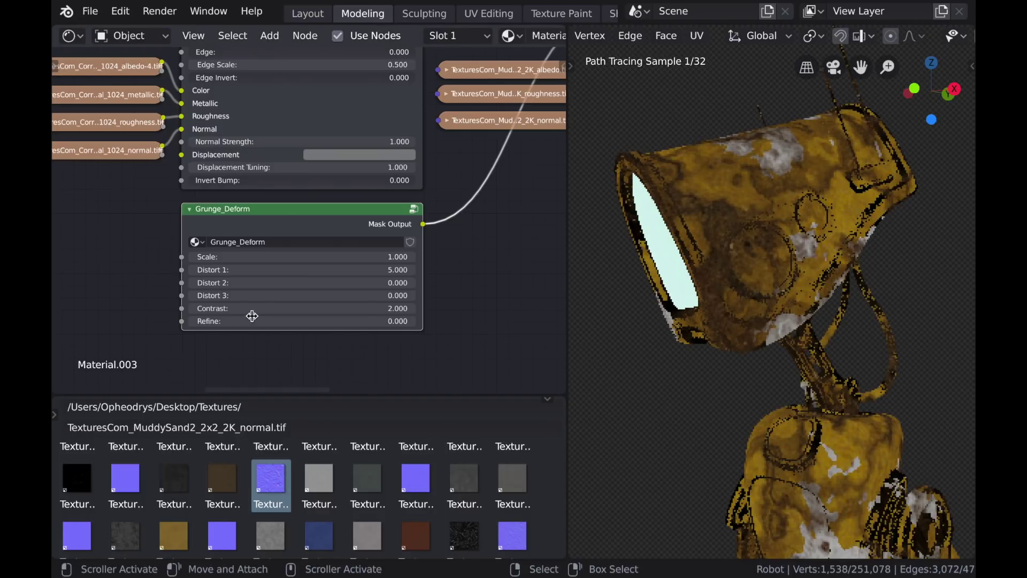
{"action": "scroll", "coordinate": [386, 348], "scroll_direction": "up", "scroll_amount": 1}
{"action": "left_click_drag", "start_coordinate": [343, 316], "coordinate": [298, 316]}
- Try different Blend and Lighten/Darken amounts on the muddy sand Mask_Base, settling on Blend 0.141 and Lighten/Darken 0
{"action": "middle_click_drag", "start_coordinate": [507, 247], "coordinate": [271, 381]}
{"action": "middle_click_drag", "start_coordinate": [497, 330], "coordinate": [367, 360]}
{"action": "scroll", "coordinate": [308, 193], "scroll_direction": "up", "scroll_amount": 1}
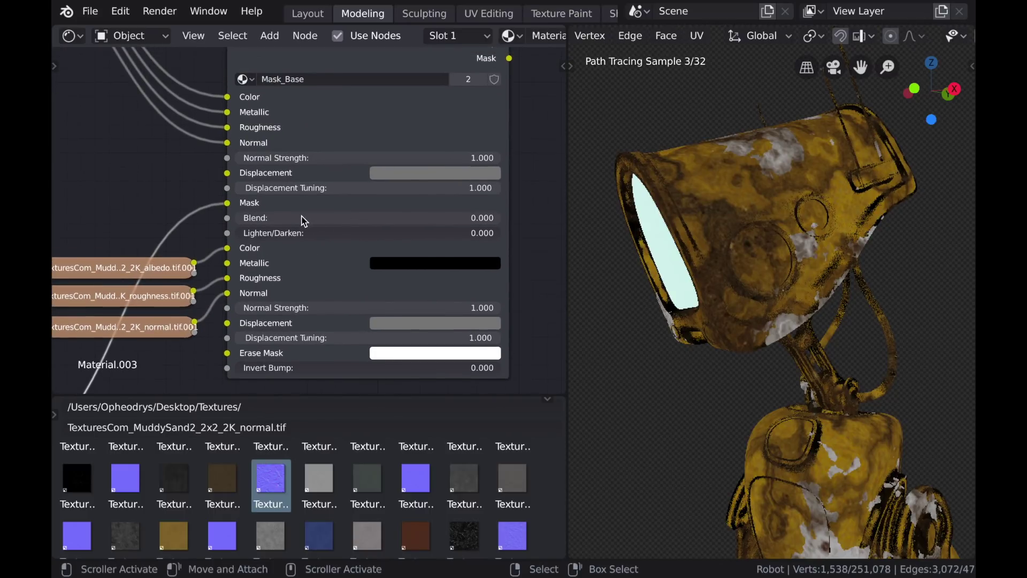
{"action": "left_click_drag", "start_coordinate": [303, 218], "coordinate": [310, 217]}
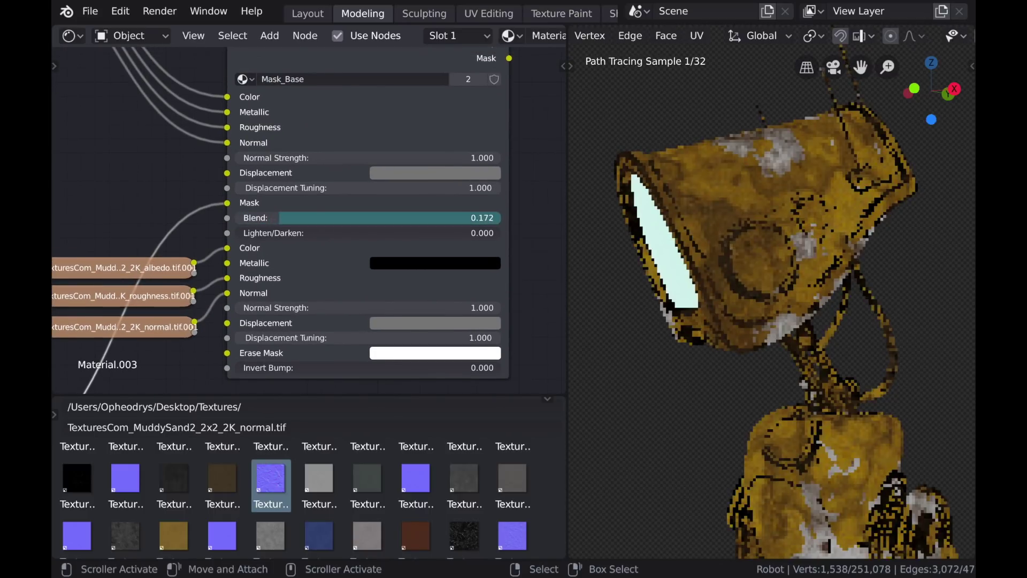
{"action": "left_click_drag", "start_coordinate": [385, 218], "coordinate": [383, 217]}
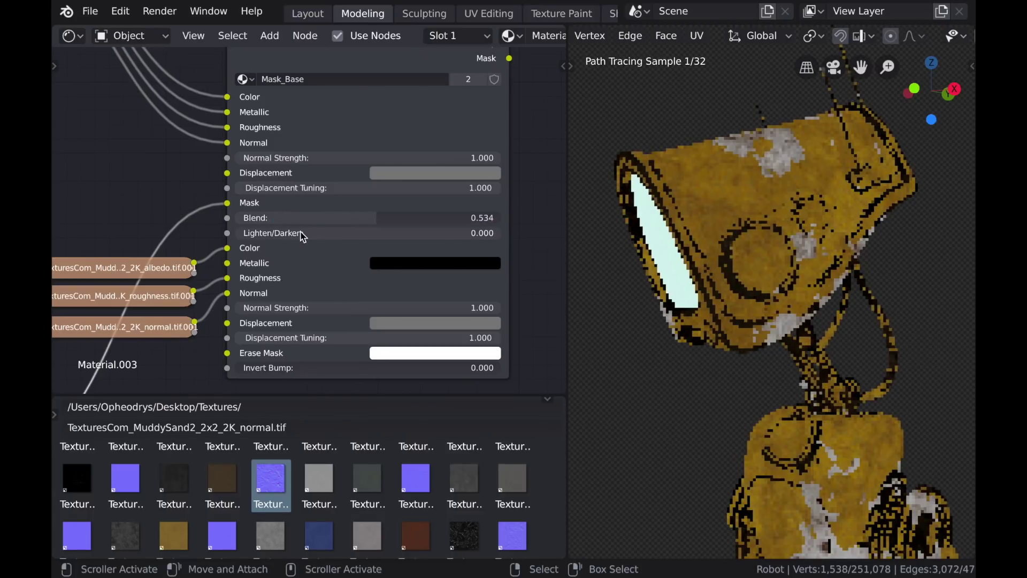
{"action": "left_click_drag", "start_coordinate": [293, 234], "coordinate": [316, 234]}
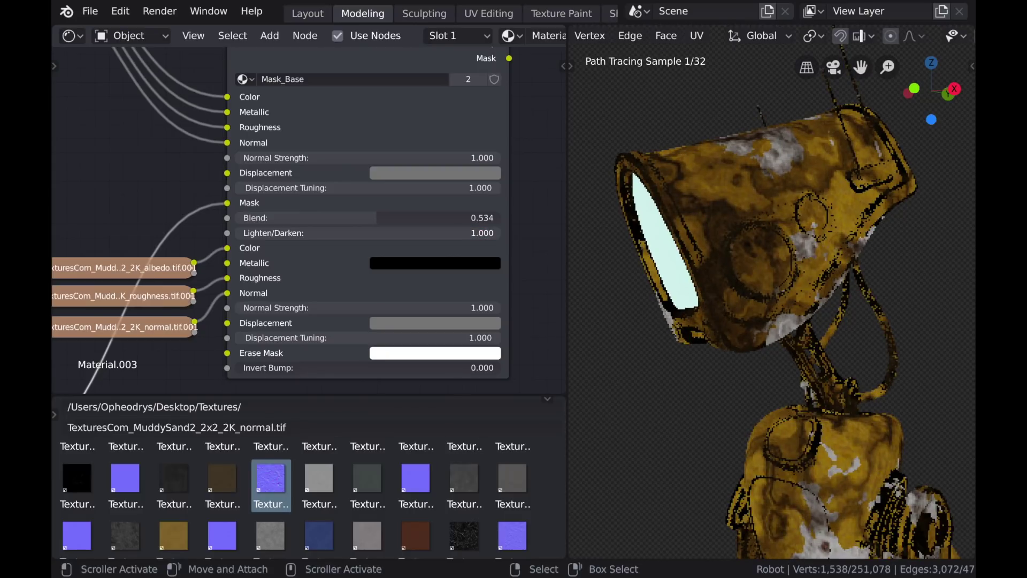
{"action": "left_click_drag", "start_coordinate": [417, 232], "coordinate": [394, 232]}
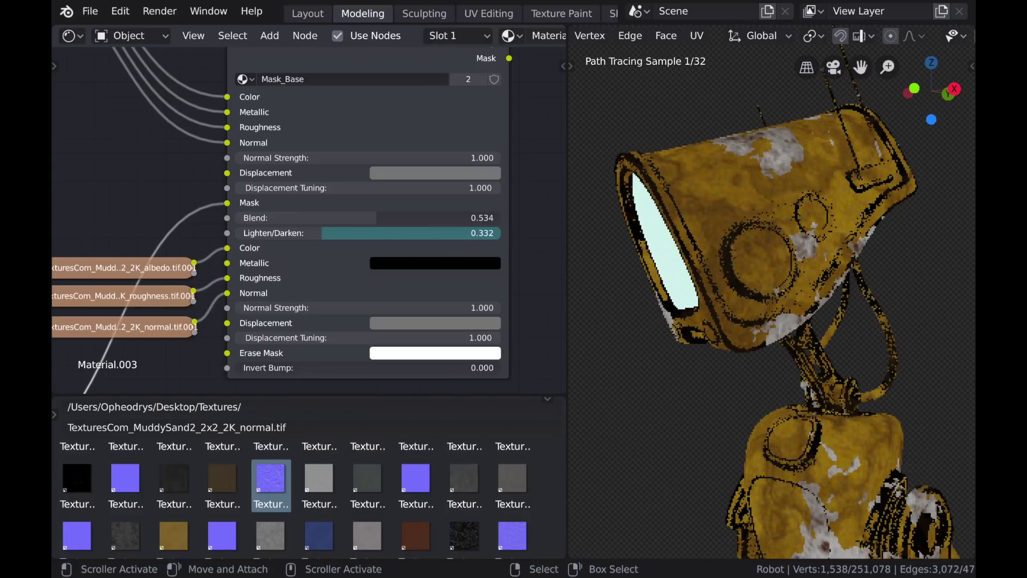
{"action": "left_click_drag", "start_coordinate": [251, 217], "coordinate": [169, 218]}
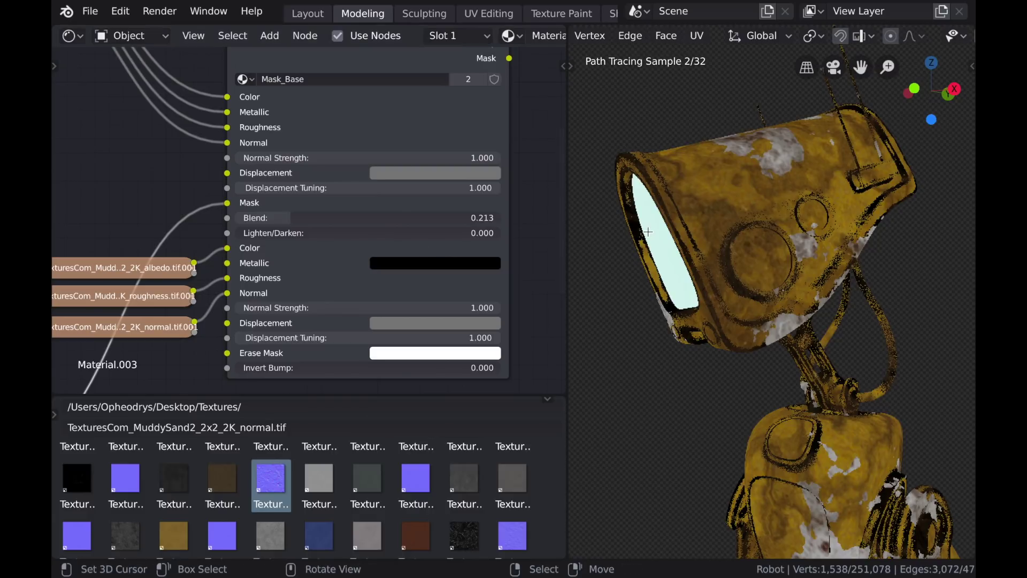
{"action": "mouse_move", "coordinate": [645, 233]}
{"action": "middle_mouse_down"}
{"action": "mouse_move", "coordinate": [648, 261]}
{"action": "mouse_move", "coordinate": [717, 206]}
{"action": "middle_mouse_up"}
{"action": "scroll", "coordinate": [717, 206], "scroll_direction": "up", "scroll_amount": 4}
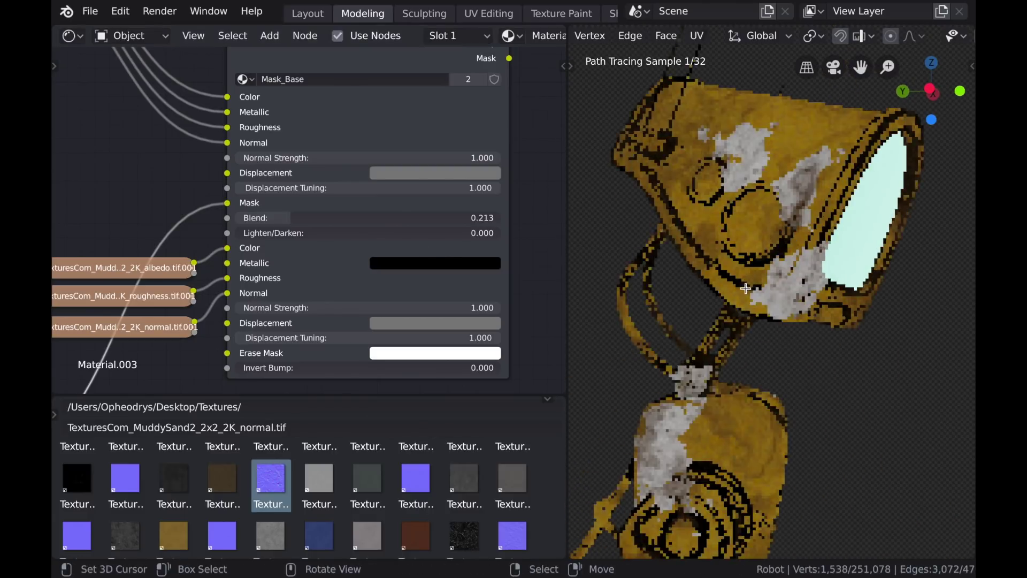
{"action": "left_click_drag", "start_coordinate": [296, 223], "coordinate": [286, 224]}
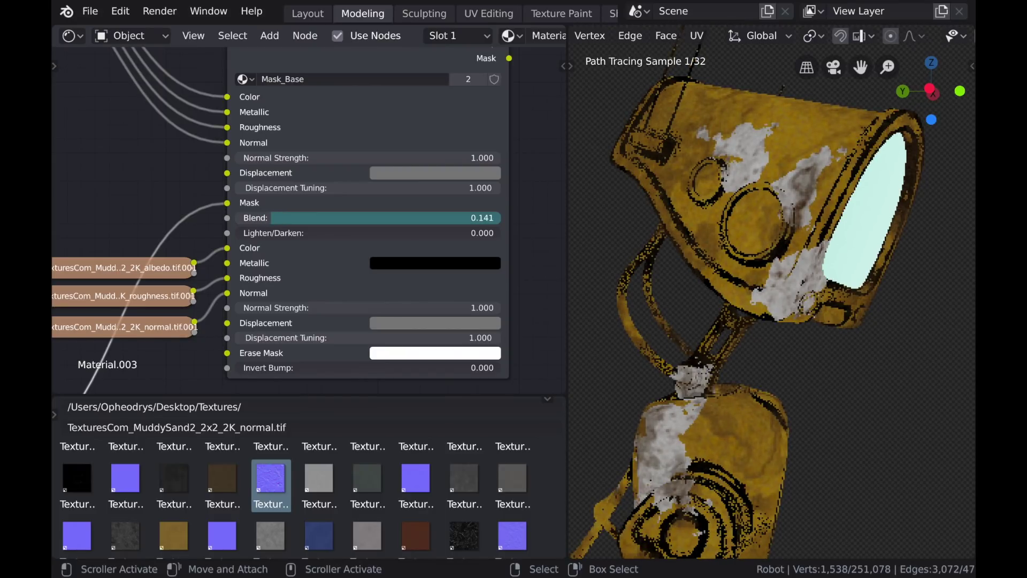
- Switch the material preview to the Principled BSDF and inspect the whole robot with shading
{"action": "scroll", "coordinate": [458, 218], "scroll_direction": "down", "scroll_amount": 5}
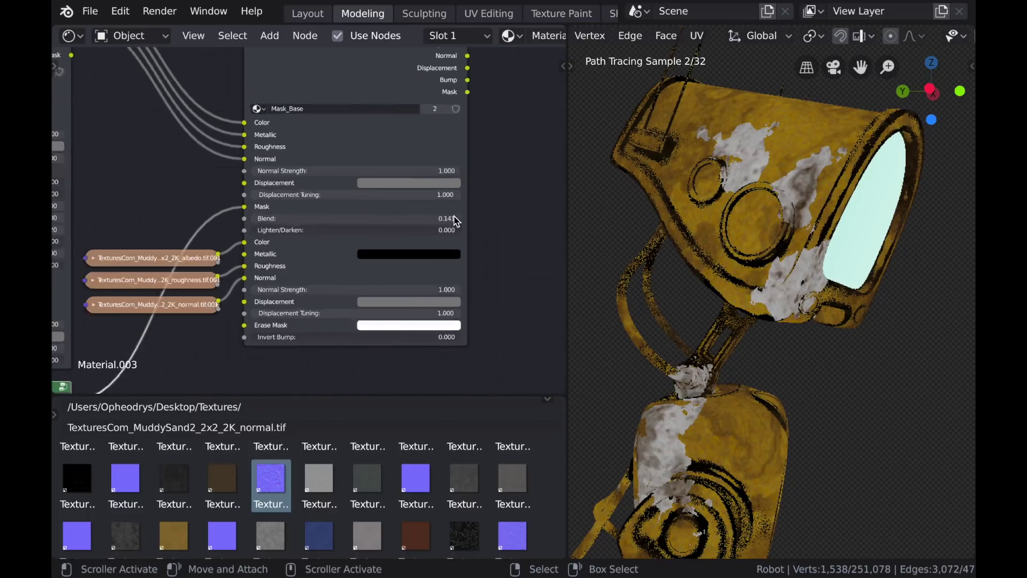
{"action": "middle_click_drag", "start_coordinate": [481, 204], "coordinate": [388, 225]}
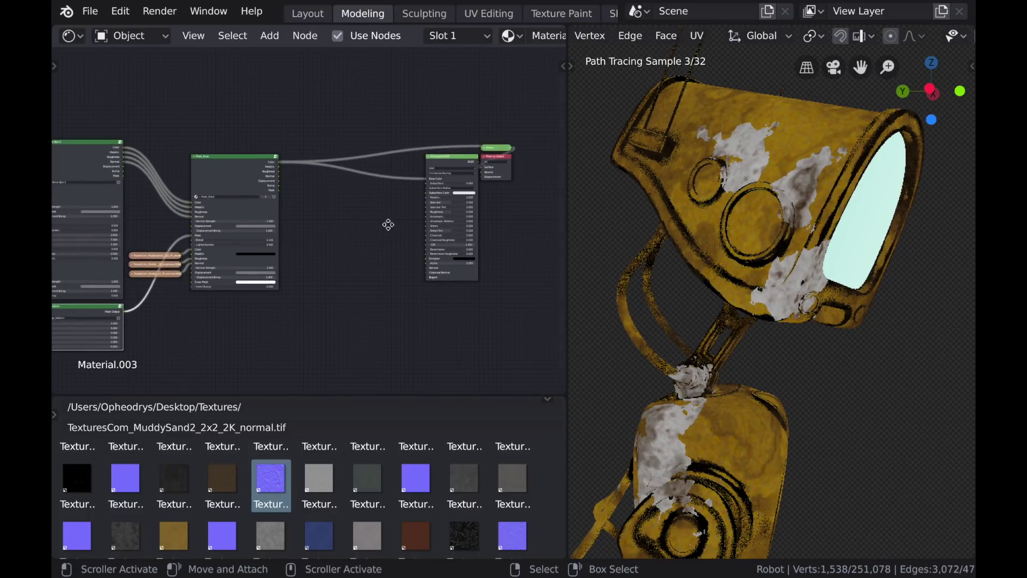
{"action": "left_click", "coordinate": [434, 170], "text": "ctrl+shift"}
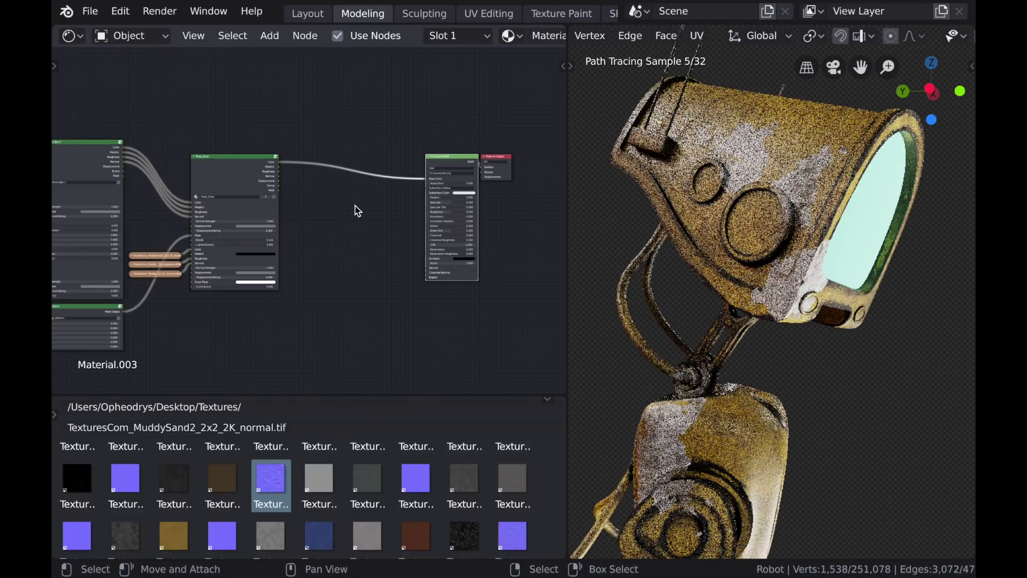
{"action": "scroll", "coordinate": [684, 296], "scroll_direction": "down", "scroll_amount": 5}
{"action": "mouse_move", "coordinate": [683, 296]}
{"action": "middle_mouse_down"}
{"action": "mouse_move", "coordinate": [635, 362]}
{"action": "mouse_move", "coordinate": [685, 321]}
{"action": "middle_mouse_up"}
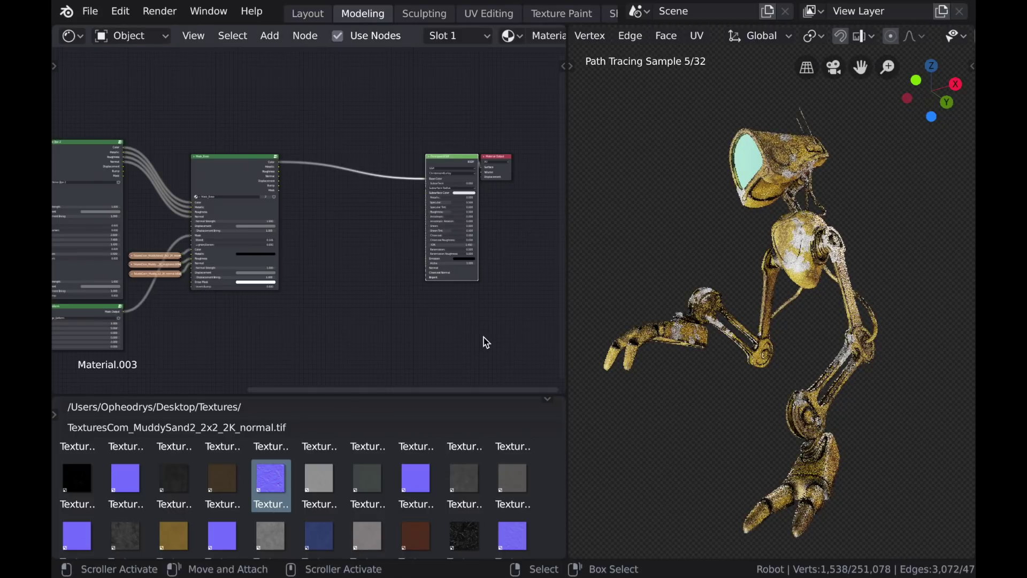
- Duplicate the muddy sand Mask_Base and insert the copy on the color link between it and the Principled BSDF
{"action": "scroll", "coordinate": [303, 223], "scroll_direction": "up", "scroll_amount": 3}
{"action": "middle_click_drag", "start_coordinate": [302, 223], "coordinate": [354, 233]}
{"action": "left_click", "coordinate": [281, 186]}
{"action": "scroll", "coordinate": [298, 204], "scroll_direction": "up", "scroll_amount": 2}
{"action": "middle_click_drag", "start_coordinate": [301, 204], "coordinate": [246, 196]}
{"action": "key", "text": "shift+d"}
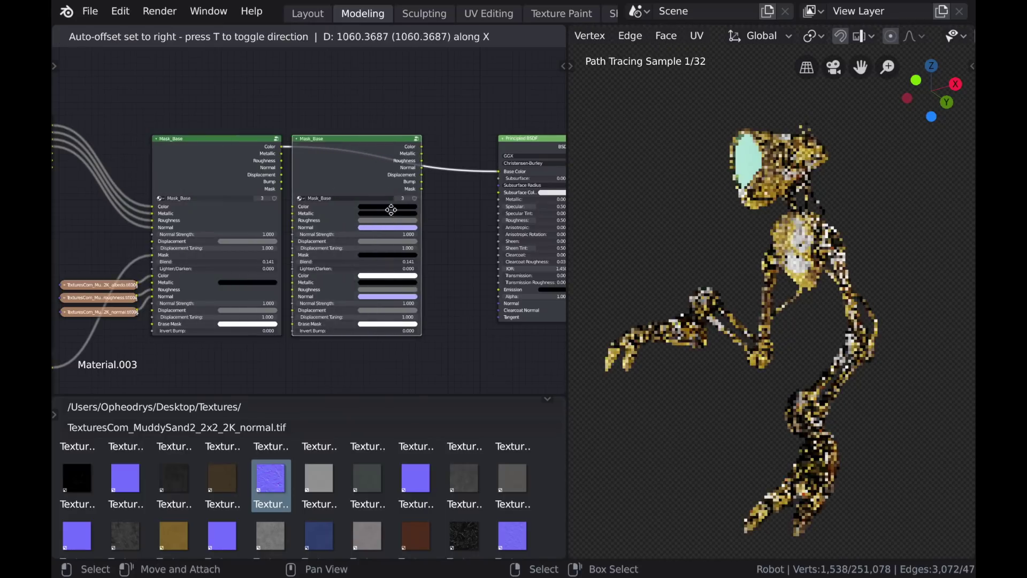
{"action": "left_click", "coordinate": [449, 219]}
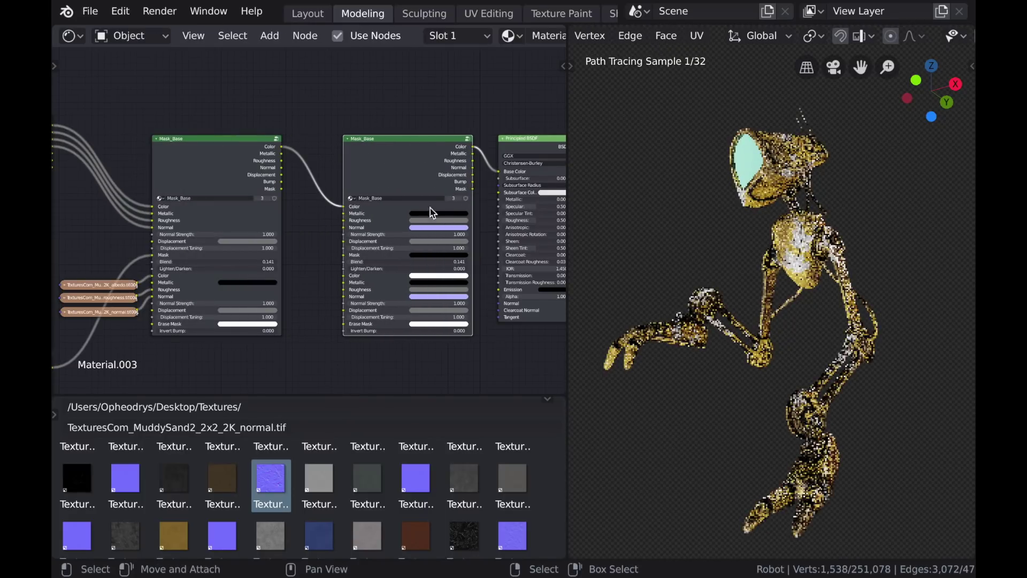
- Shift all layer, mask and texture nodes horizontally away from the Principled BSDF
{"action": "scroll", "coordinate": [447, 222], "scroll_direction": "down", "scroll_amount": 5}
{"action": "scroll", "coordinate": [323, 237], "scroll_direction": "down", "scroll_amount": 1}
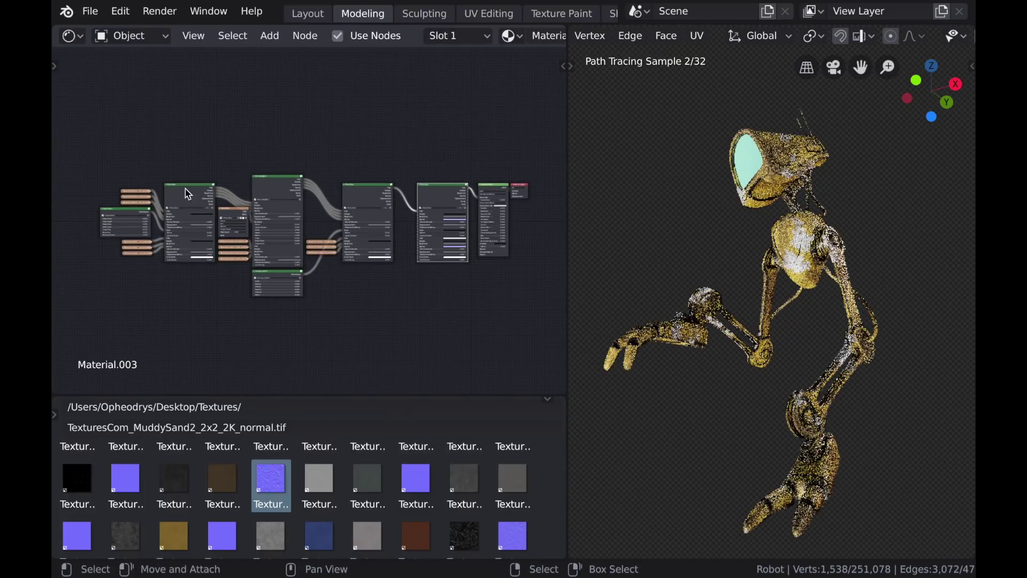
{"action": "left_click_drag", "start_coordinate": [123, 169], "coordinate": [372, 309]}
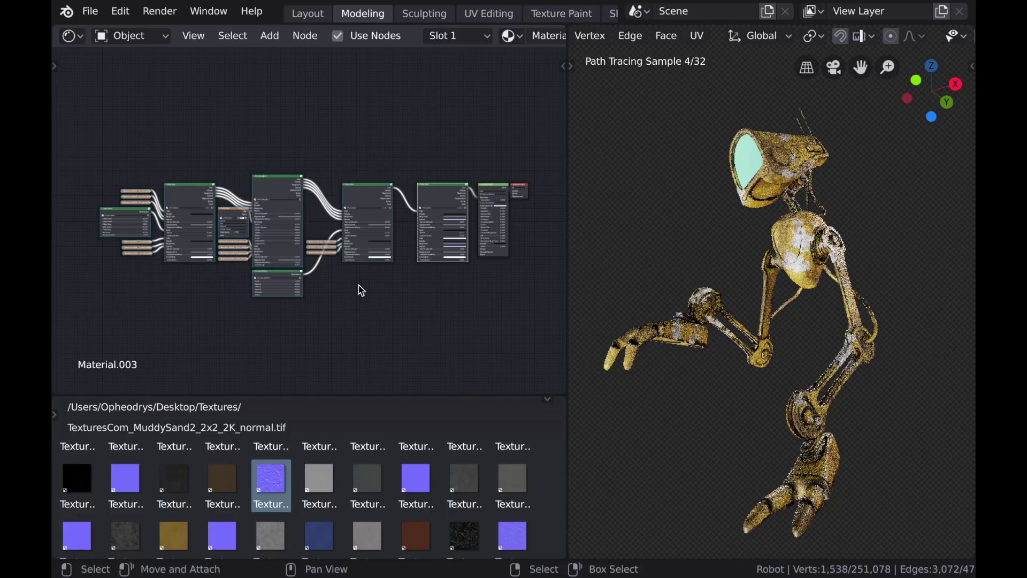
{"action": "key", "text": "g"}
{"action": "key", "text": "x"}
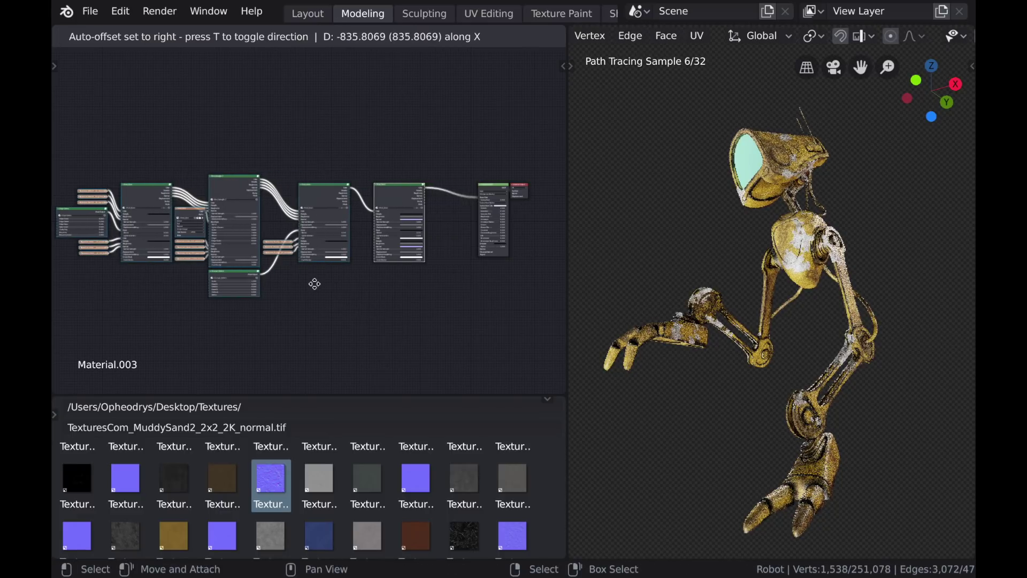
{"action": "left_click", "coordinate": [283, 283]}
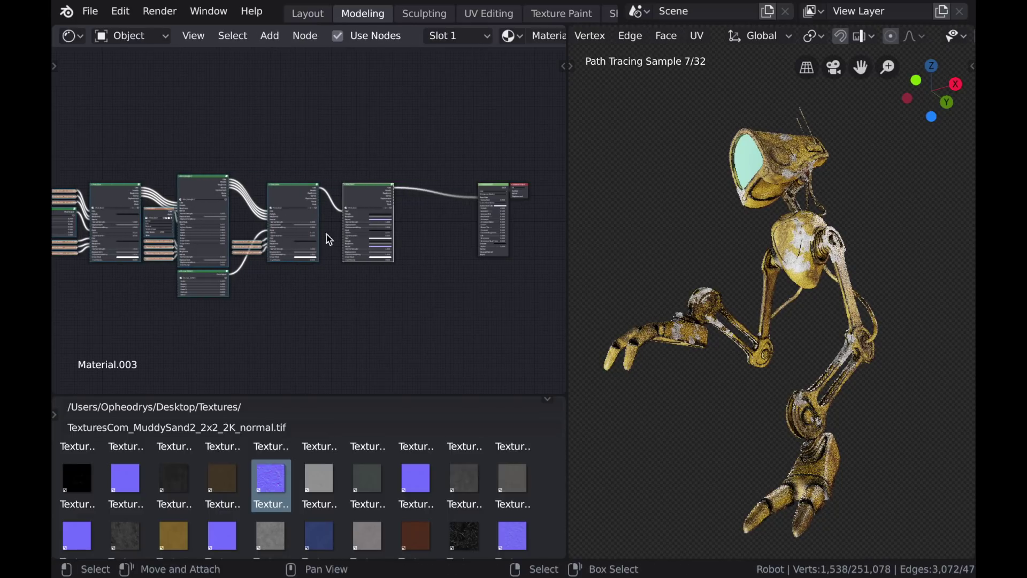
- Slide the duplicated Mask_Base horizontally to widen the gap after the muddy sand Mask_Base
{"action": "left_click", "coordinate": [373, 198]}
{"action": "key", "text": "g"}
{"action": "key", "text": "x"}
{"action": "left_click", "coordinate": [386, 205]}
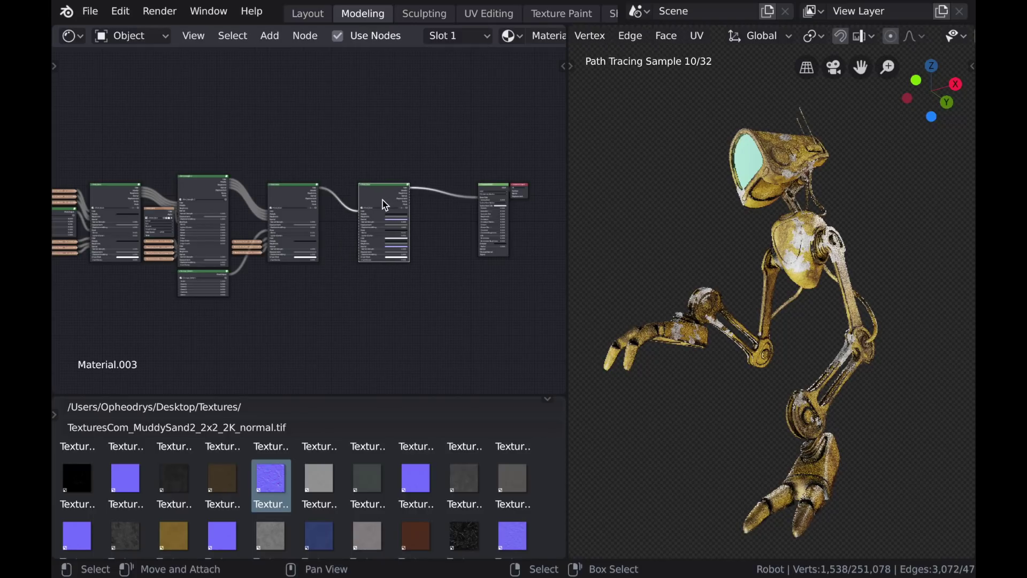
- Connect the muddy sand Mask_Base's Metallic, Roughness and Normal outputs to the matching first-layer inputs of the new Mask_Base
{"action": "scroll", "coordinate": [385, 205], "scroll_direction": "up", "scroll_amount": 6}
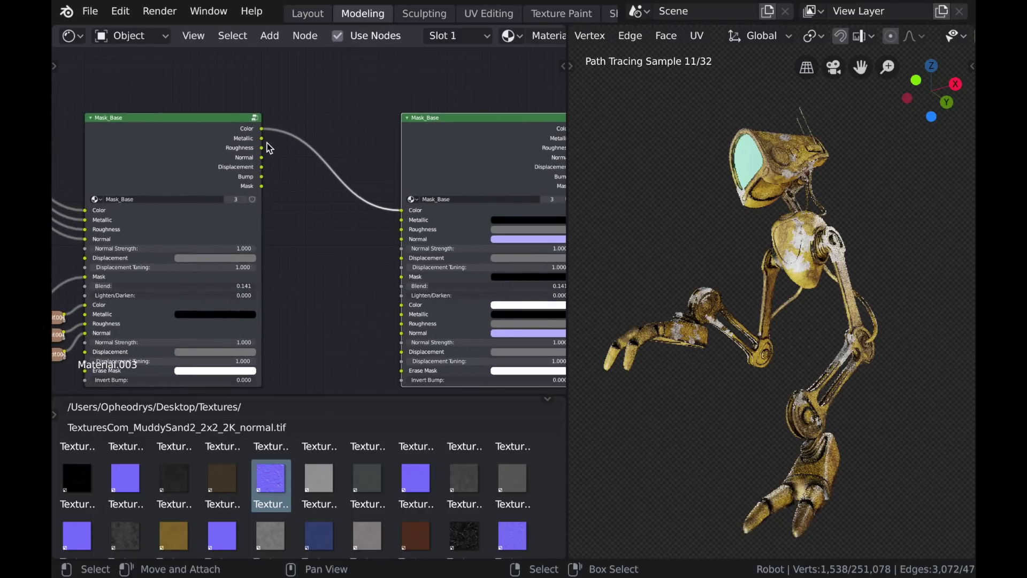
{"action": "left_click_drag", "start_coordinate": [268, 148], "coordinate": [308, 193]}
{"action": "left_click_drag", "start_coordinate": [401, 224], "coordinate": [401, 220]}
{"action": "left_click_drag", "start_coordinate": [261, 147], "coordinate": [402, 241]}
- Add the mossy rock 1K albedo texture, connect it to the new Mask_Base's second-layer Color and collapse the node
{"action": "scroll", "coordinate": [355, 283], "scroll_direction": "down", "scroll_amount": 2}
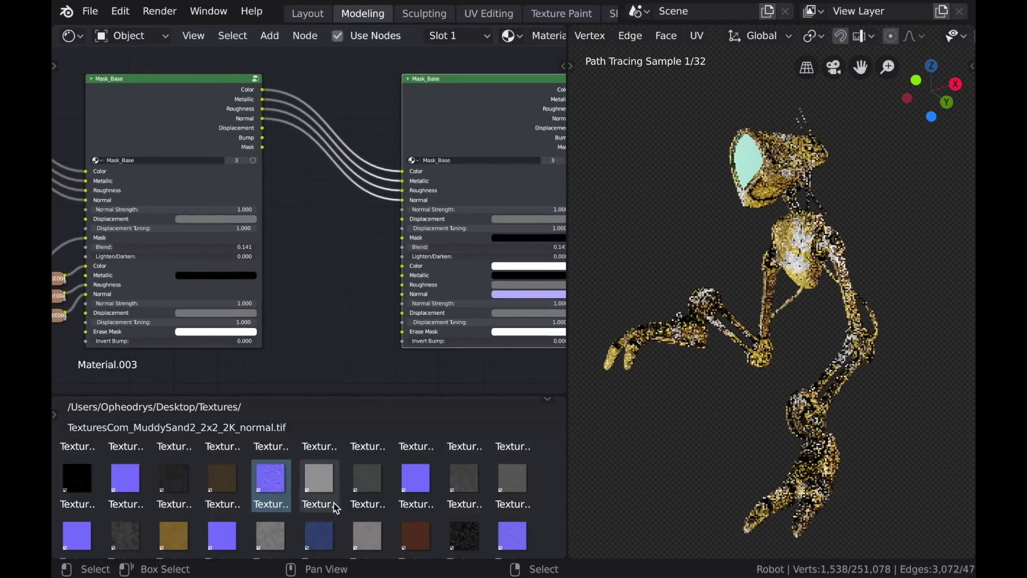
{"action": "scroll", "coordinate": [334, 507], "scroll_direction": "down", "scroll_amount": 3}
{"action": "left_click_drag", "start_coordinate": [367, 507], "coordinate": [302, 271]}
{"action": "left_click_drag", "start_coordinate": [380, 279], "coordinate": [402, 268]}
{"action": "key", "text": "h"}
- Add the mossy rock 1K roughness texture, collapse it under the albedo node and connect it to the new Mask_Base's second-layer Roughness
{"action": "scroll", "coordinate": [100, 497], "scroll_direction": "down", "scroll_amount": 3}
{"action": "left_click_drag", "start_coordinate": [84, 513], "coordinate": [298, 320]}
{"action": "scroll", "coordinate": [357, 383], "scroll_direction": "down", "scroll_amount": 1}
{"action": "left_click", "coordinate": [358, 371]}
{"action": "left_click", "coordinate": [362, 405]}
{"action": "key", "text": "h"}
{"action": "key", "text": "g"}
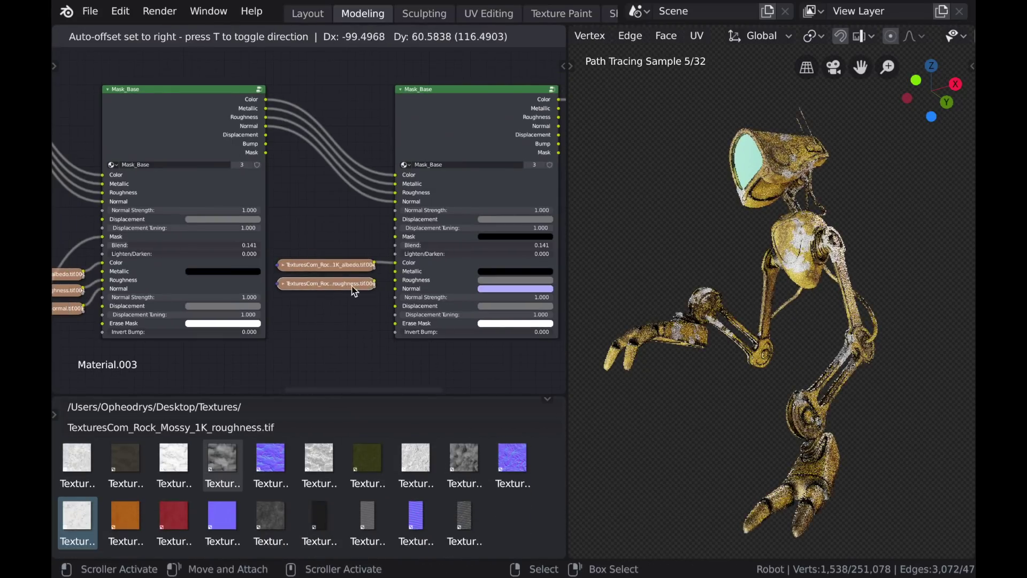
{"action": "left_click", "coordinate": [326, 313]}
{"action": "left_click_drag", "start_coordinate": [374, 280], "coordinate": [395, 281]}
- Add the mossy rock 1K normal texture, collapse it under the roughness node and connect it to the new Mask_Base's second-layer Normal
{"action": "left_click_drag", "start_coordinate": [512, 458], "coordinate": [335, 377]}
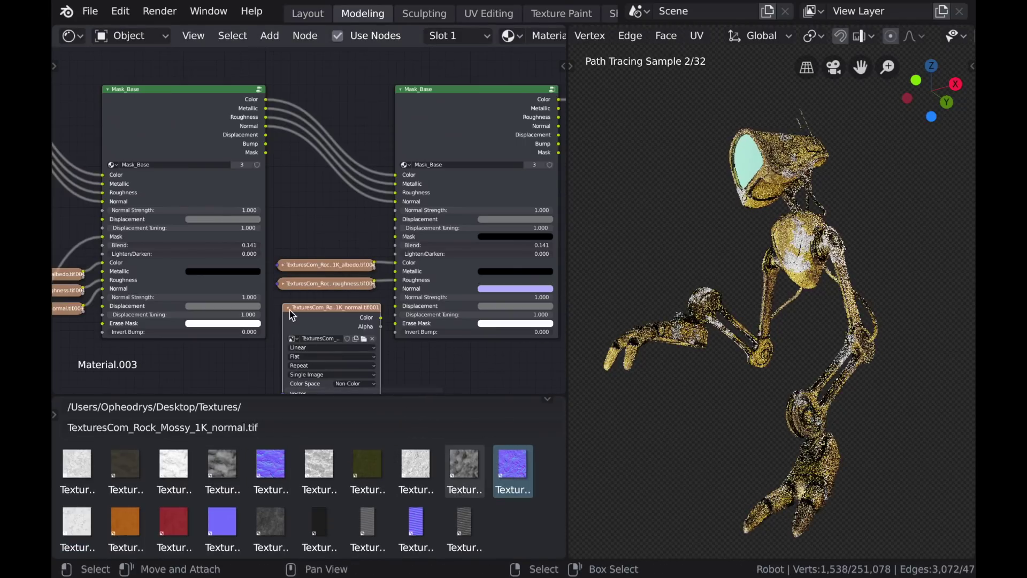
{"action": "key", "text": "h"}
{"action": "key", "text": "g"}
{"action": "left_click", "coordinate": [327, 313]}
{"action": "left_click_drag", "start_coordinate": [376, 301], "coordinate": [395, 289]}
- Add a Z Grunge Mask group from the Mask Tools shader list to the node tree
{"action": "scroll", "coordinate": [421, 252], "scroll_direction": "down", "scroll_amount": 2}
{"action": "middle_click_drag", "start_coordinate": [421, 252], "coordinate": [355, 282]}
{"action": "scroll", "coordinate": [394, 288], "scroll_direction": "up", "scroll_amount": 7}
{"action": "key", "text": "n"}
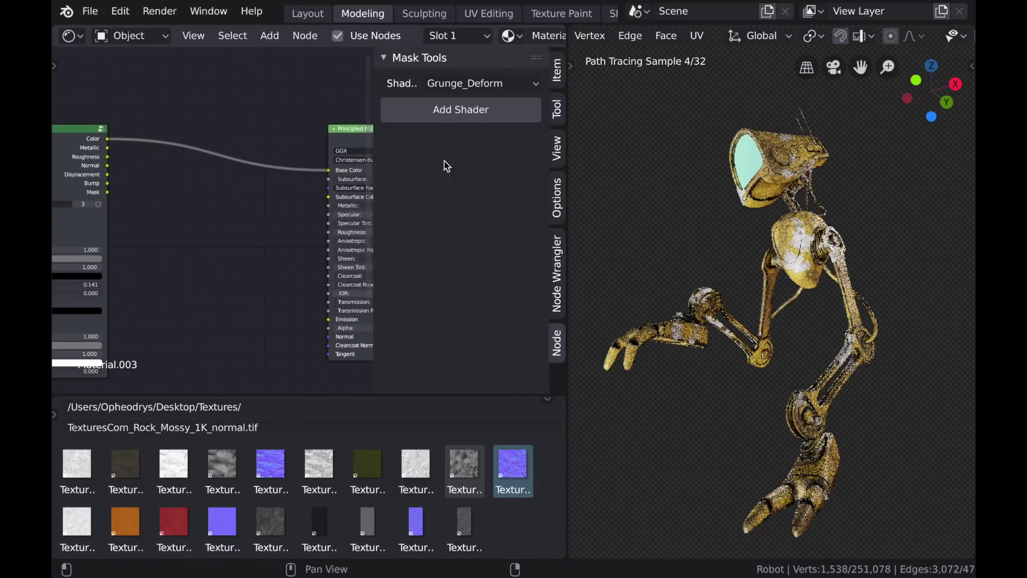
{"action": "left_click", "coordinate": [466, 86]}
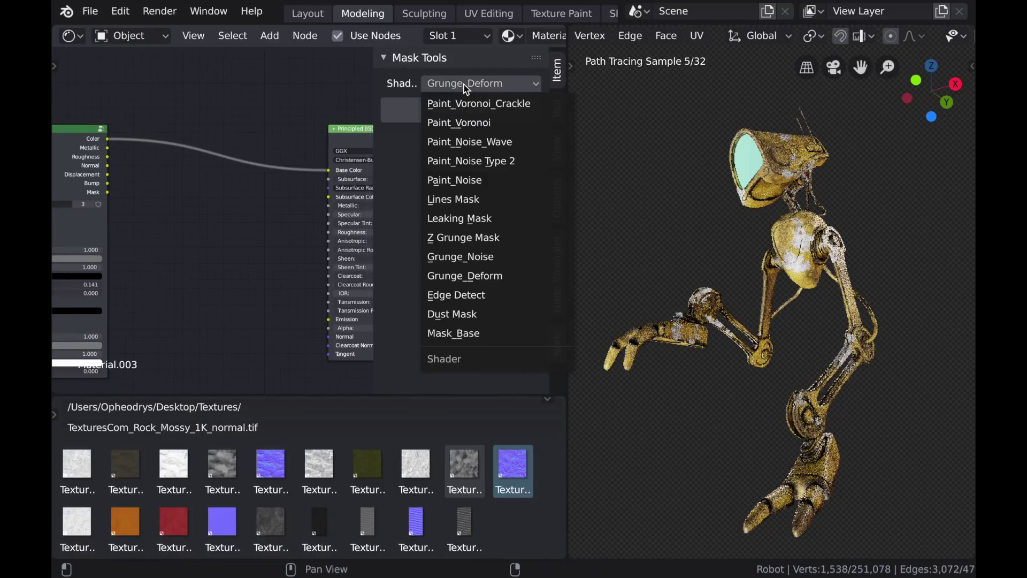
{"action": "left_click", "coordinate": [454, 239]}
{"action": "left_click", "coordinate": [463, 113]}
{"action": "key", "text": "n"}
{"action": "scroll", "coordinate": [344, 247], "scroll_direction": "down", "scroll_amount": 4}
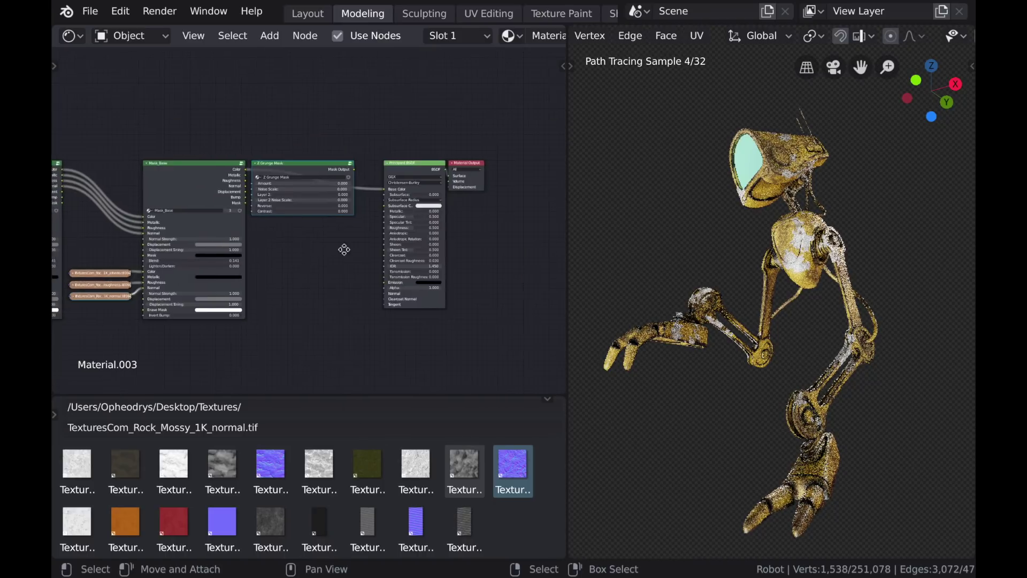
- Place the Z Grunge Mask below the muddy sand Mask_Base and connect its Mask Output to the mossy rock Mask_Base's Mask input
{"action": "key", "text": "g"}
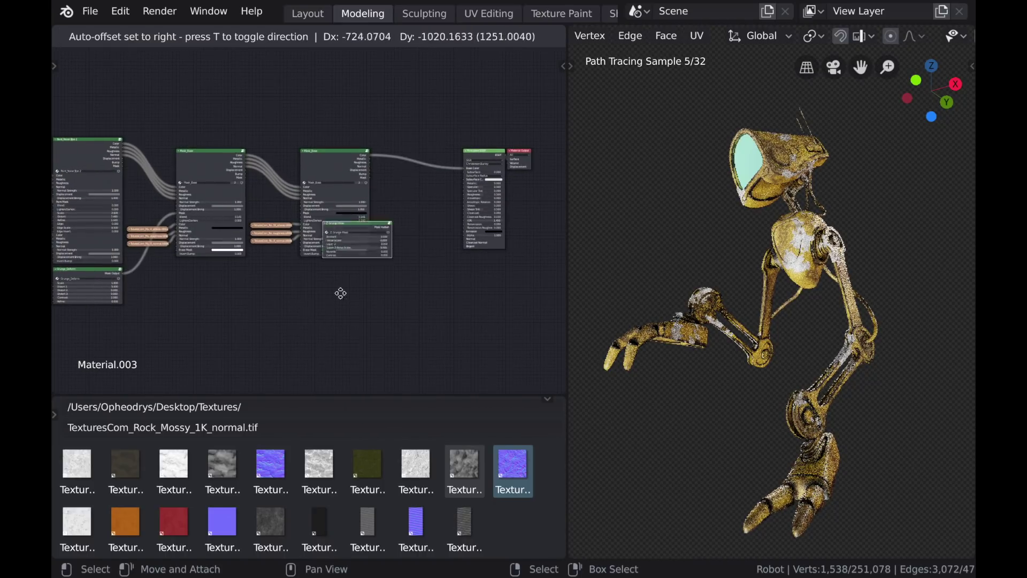
{"action": "left_click", "coordinate": [213, 319]}
{"action": "scroll", "coordinate": [236, 294], "scroll_direction": "up", "scroll_amount": 5}
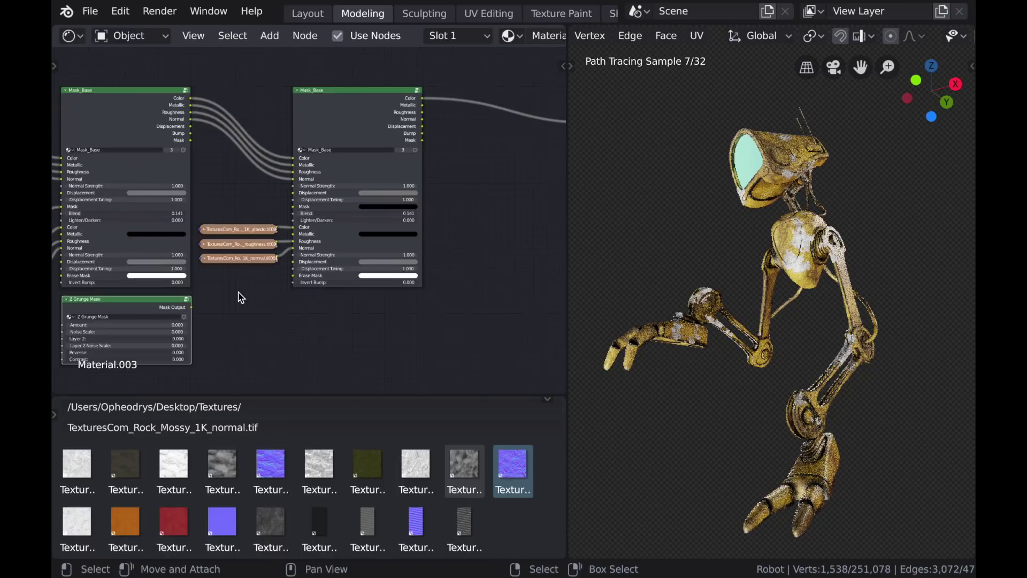
{"action": "left_click_drag", "start_coordinate": [210, 318], "coordinate": [253, 312]}
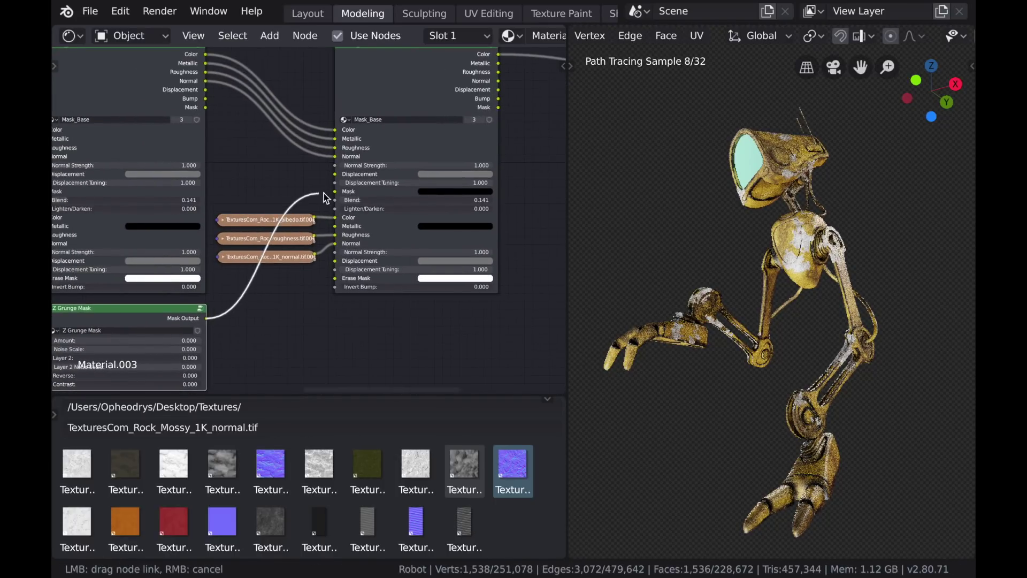
{"action": "left_click_drag", "start_coordinate": [336, 191], "coordinate": [335, 191]}
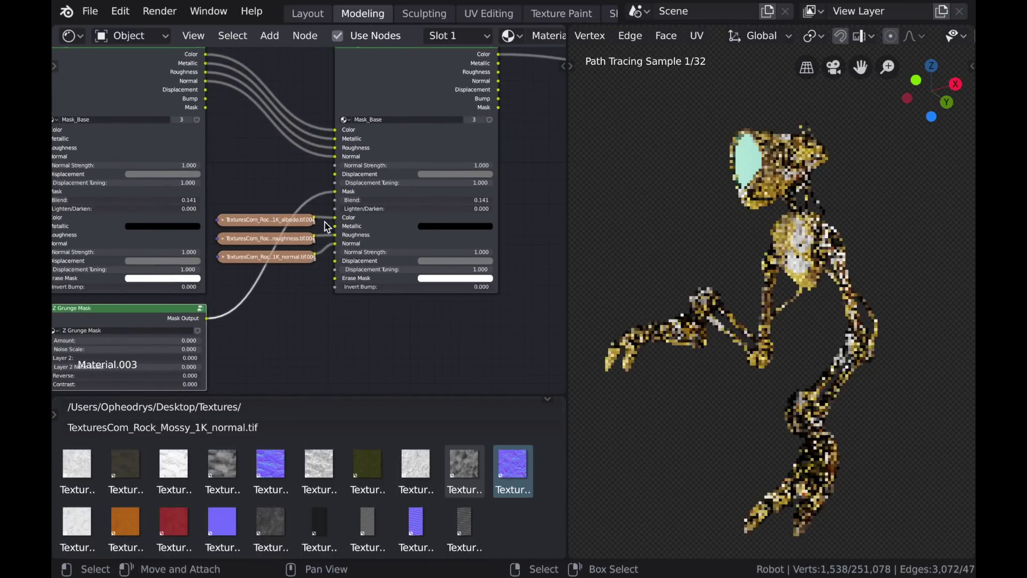
- Preview the mossy rock Mask_Base's colour on the robot, followed by the Z Grunge Mask on its own
{"action": "left_click", "coordinate": [376, 95], "text": "ctrl+shift"}
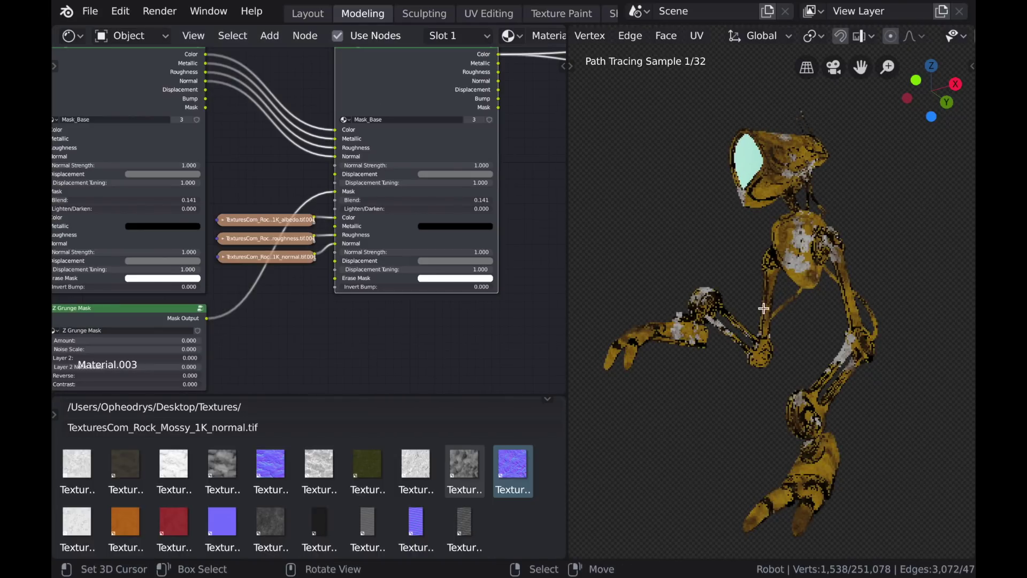
{"action": "middle_click_drag", "start_coordinate": [252, 347], "coordinate": [431, 328]}
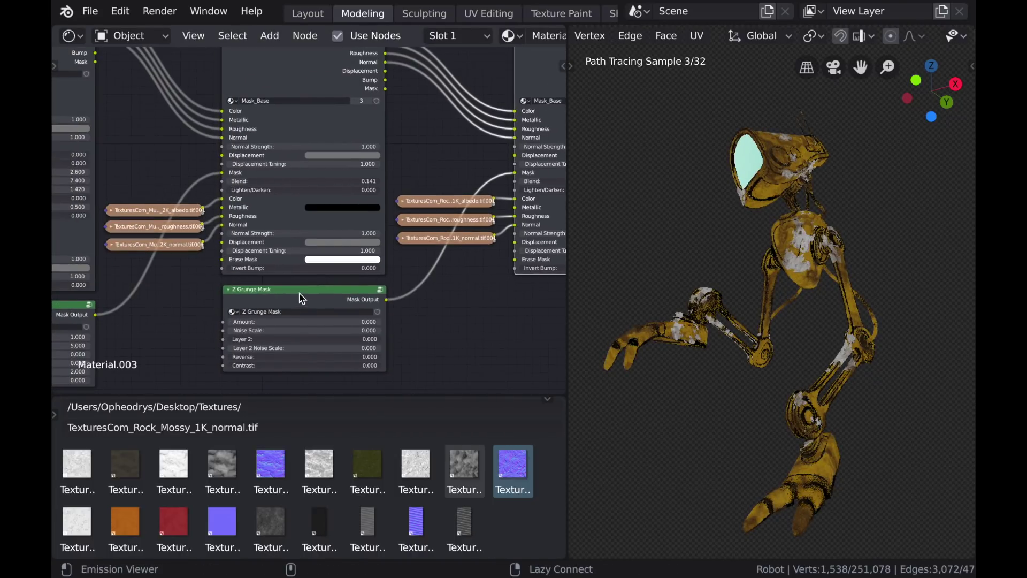
{"action": "left_click", "coordinate": [301, 298], "text": "ctrl+shift"}
{"action": "scroll", "coordinate": [363, 353], "scroll_direction": "up", "scroll_amount": 2}
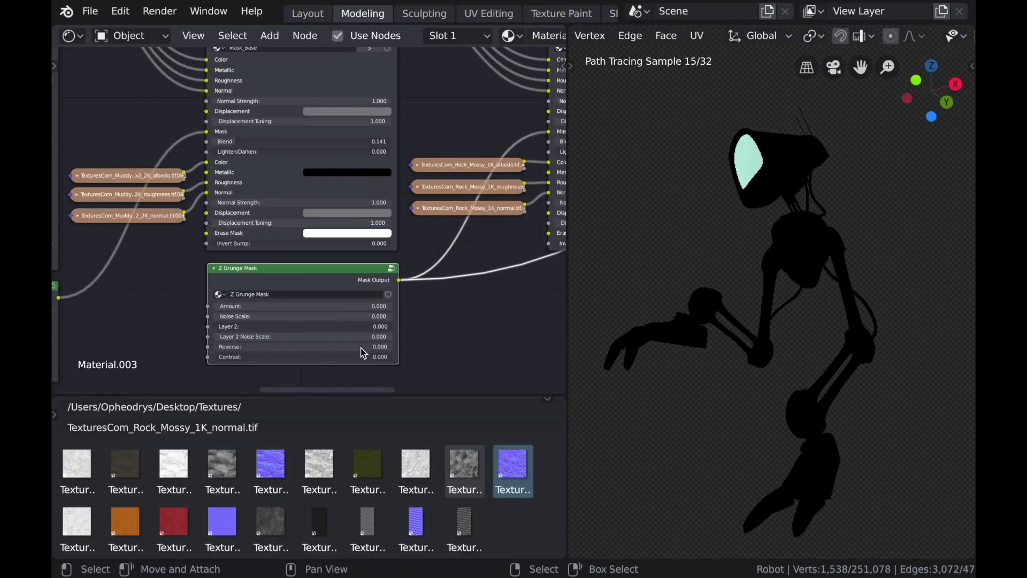
- Set the Z Grunge Mask's Amount to 0.840, Noise Scale to 14.400, Layer 2 to 1.000 and Layer 2 Noise Scale to 63.600
{"action": "middle_click_drag", "start_coordinate": [363, 353], "coordinate": [356, 331]}
{"action": "left_click_drag", "start_coordinate": [263, 284], "coordinate": [258, 319], "text": "shift"}
{"action": "left_click_drag", "start_coordinate": [256, 283], "coordinate": [292, 284]}
{"action": "middle_click_drag", "start_coordinate": [649, 279], "coordinate": [708, 307]}
{"action": "scroll", "coordinate": [731, 308], "scroll_direction": "up", "scroll_amount": 3}
{"action": "scroll", "coordinate": [472, 268], "scroll_direction": "down", "scroll_amount": 5}
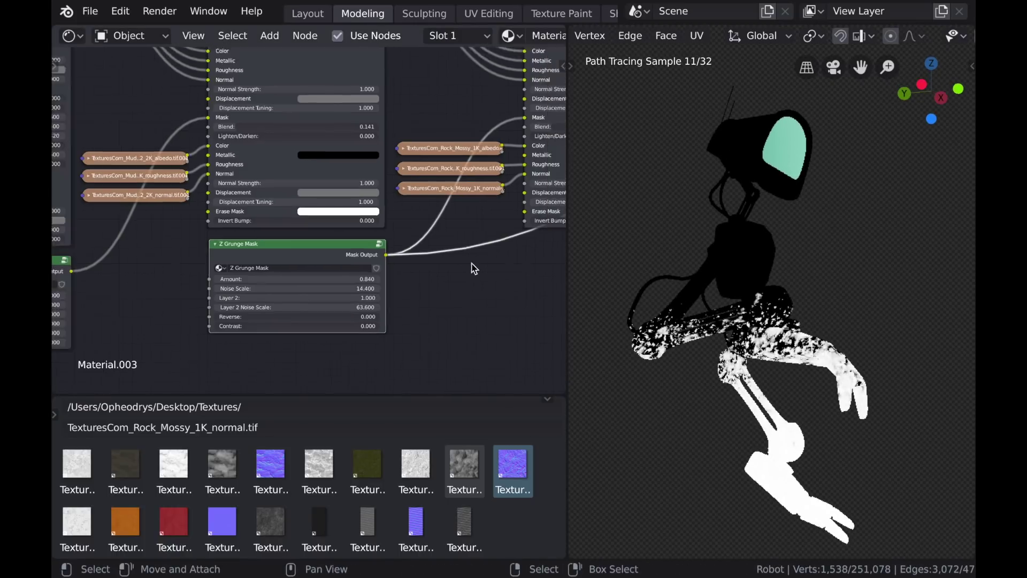
- Return the preview to the Principled BSDF and set the mossy rock Mask_Base's Blend to 0.144
{"action": "left_click", "coordinate": [509, 156], "text": "ctrl+shift"}
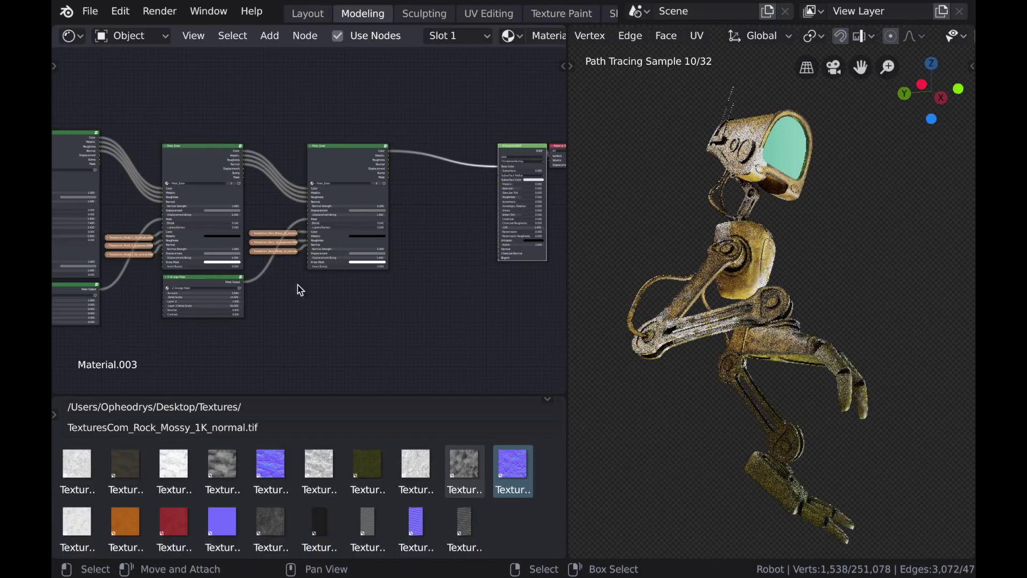
{"action": "scroll", "coordinate": [307, 302], "scroll_direction": "down", "scroll_amount": 9}
{"action": "middle_click_drag", "start_coordinate": [299, 302], "coordinate": [302, 322]}
{"action": "scroll", "coordinate": [316, 321], "scroll_direction": "up", "scroll_amount": 11}
{"action": "scroll", "coordinate": [334, 325], "scroll_direction": "up", "scroll_amount": 5}
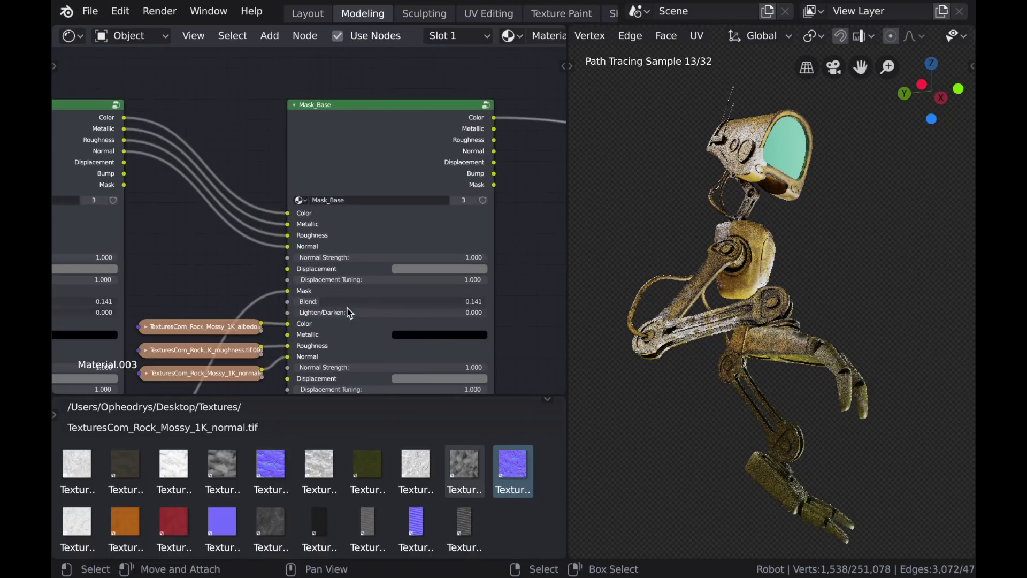
{"action": "mouse_move", "coordinate": [321, 301]}
{"action": "left_mouse_down"}
{"action": "mouse_move", "coordinate": [361, 302]}
{"action": "mouse_move", "coordinate": [319, 302]}
{"action": "left_mouse_up"}
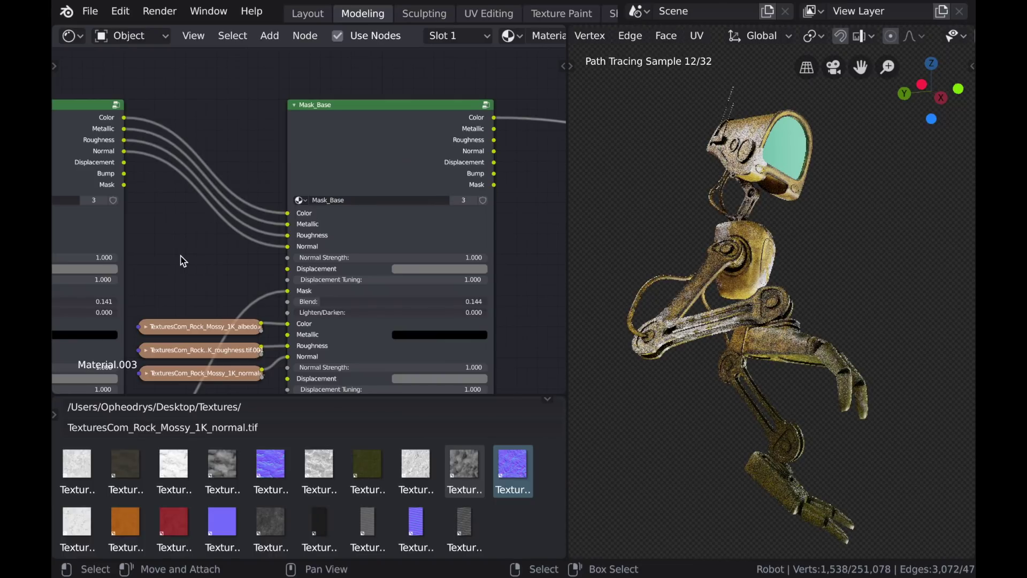
- Preview each layer group's colour on the robot in order, from the first Mask_Base to the mossy rock Mask_Base
{"action": "scroll", "coordinate": [184, 261], "scroll_direction": "down", "scroll_amount": 7}
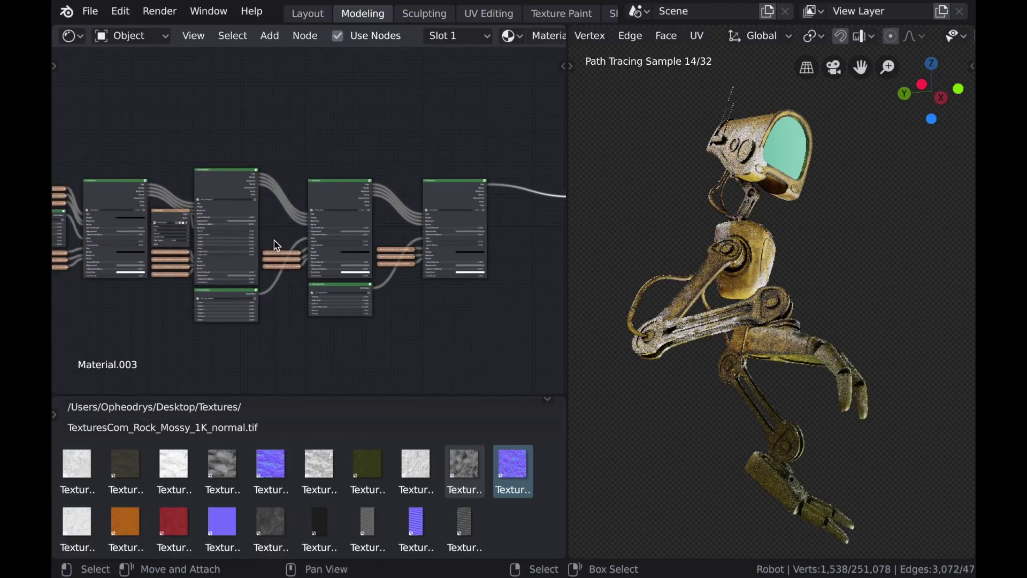
{"action": "scroll", "coordinate": [276, 245], "scroll_direction": "down", "scroll_amount": 2}
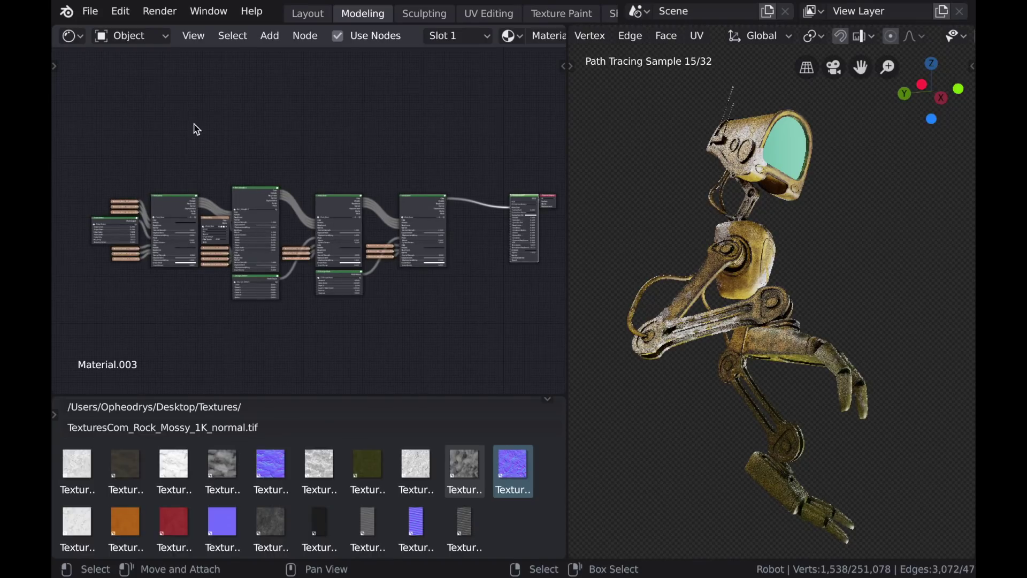
{"action": "left_click_drag", "start_coordinate": [92, 149], "coordinate": [478, 347]}
{"action": "middle_click_drag", "start_coordinate": [401, 324], "coordinate": [408, 326]}
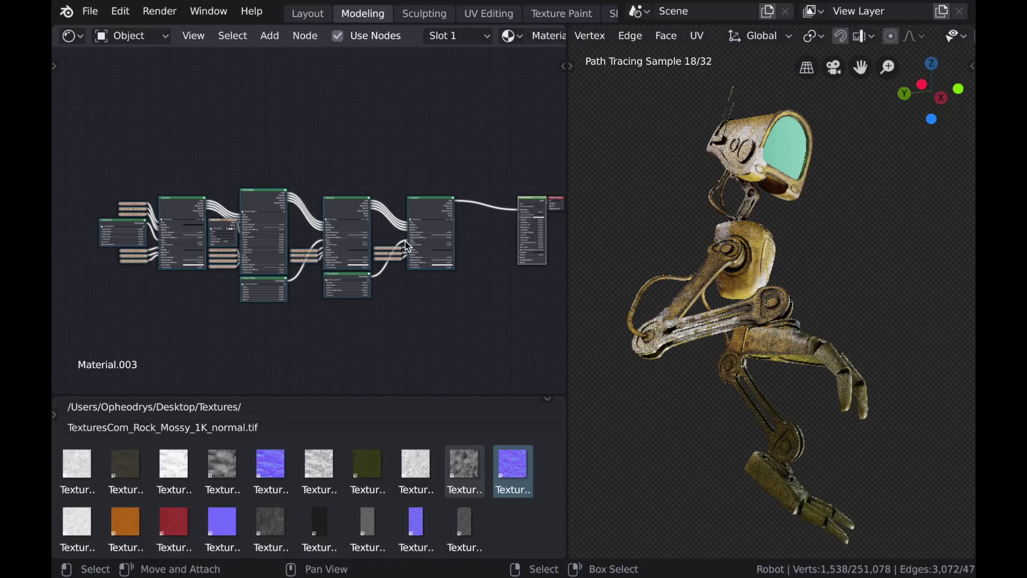
{"action": "left_click", "coordinate": [182, 207], "text": "ctrl+shift"}
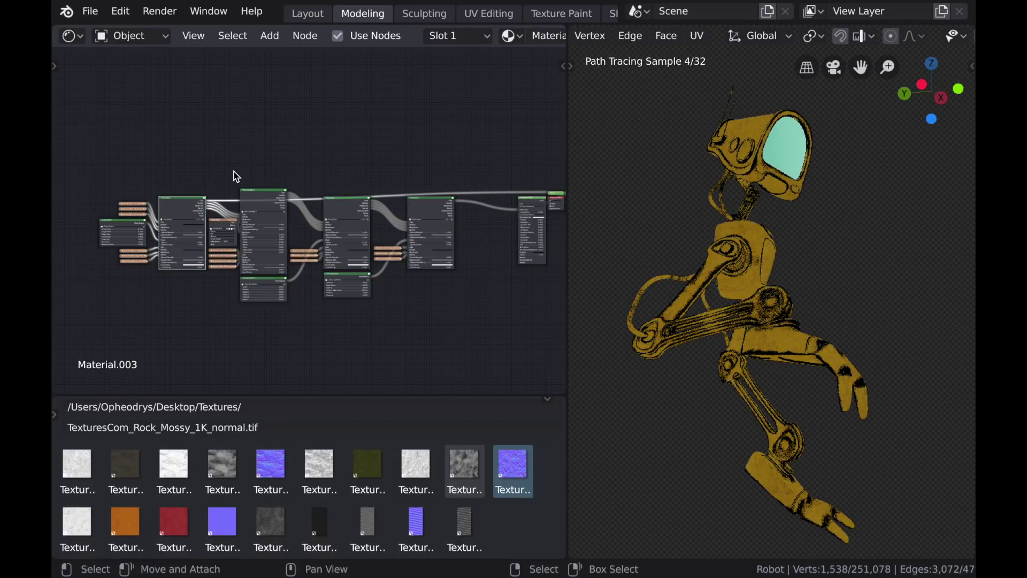
{"action": "left_click", "coordinate": [261, 198], "text": "ctrl+shift"}
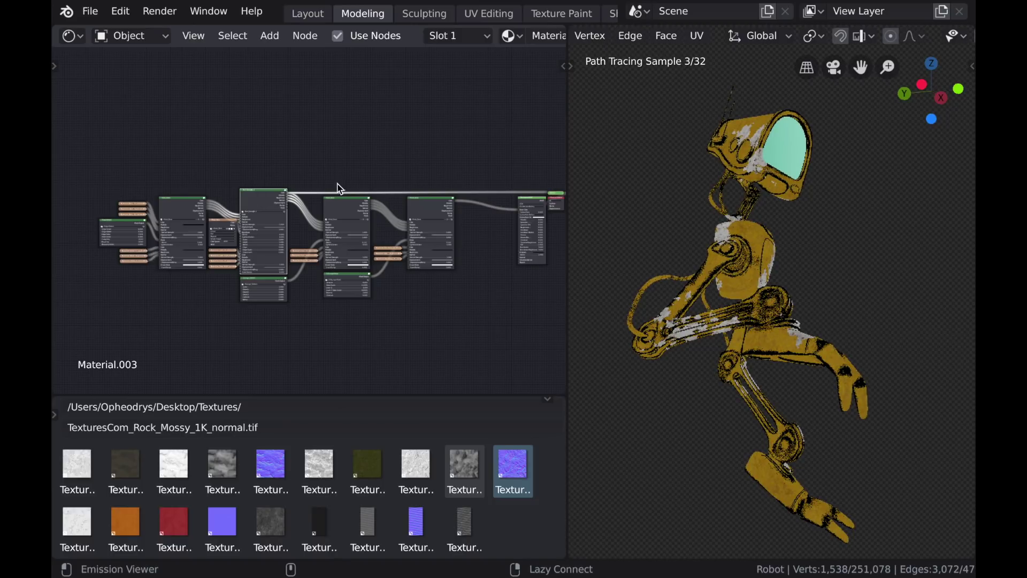
{"action": "left_click", "coordinate": [338, 205], "text": "ctrl+shift"}
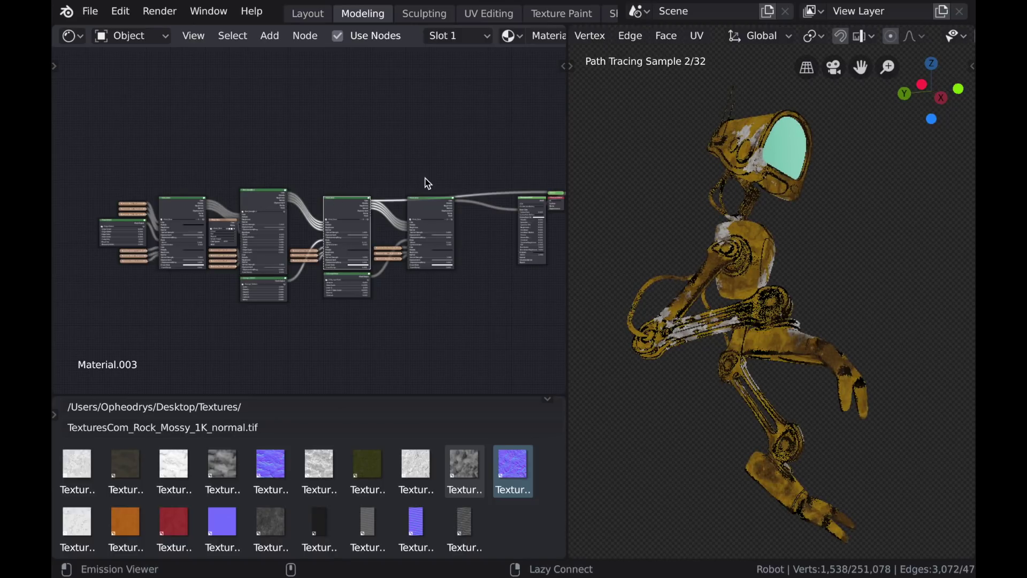
{"action": "left_click", "coordinate": [429, 212], "text": "ctrl+shift"}
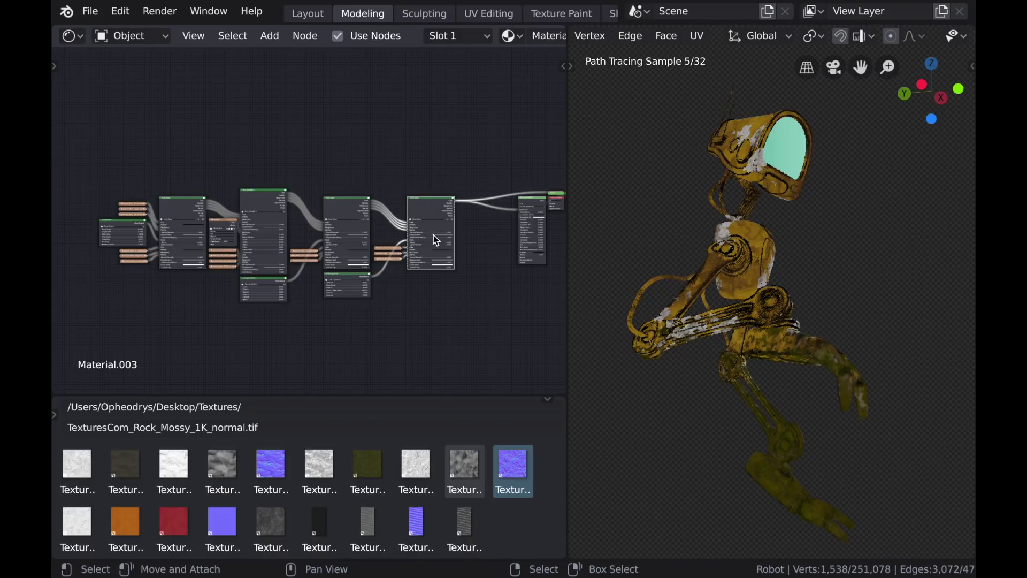
- Connect the mossy rock Mask_Base's Metallic and Roughness outputs to the matching Principled BSDF inputs
{"action": "middle_click_drag", "start_coordinate": [484, 237], "coordinate": [356, 252]}
{"action": "scroll", "coordinate": [363, 252], "scroll_direction": "up", "scroll_amount": 8}
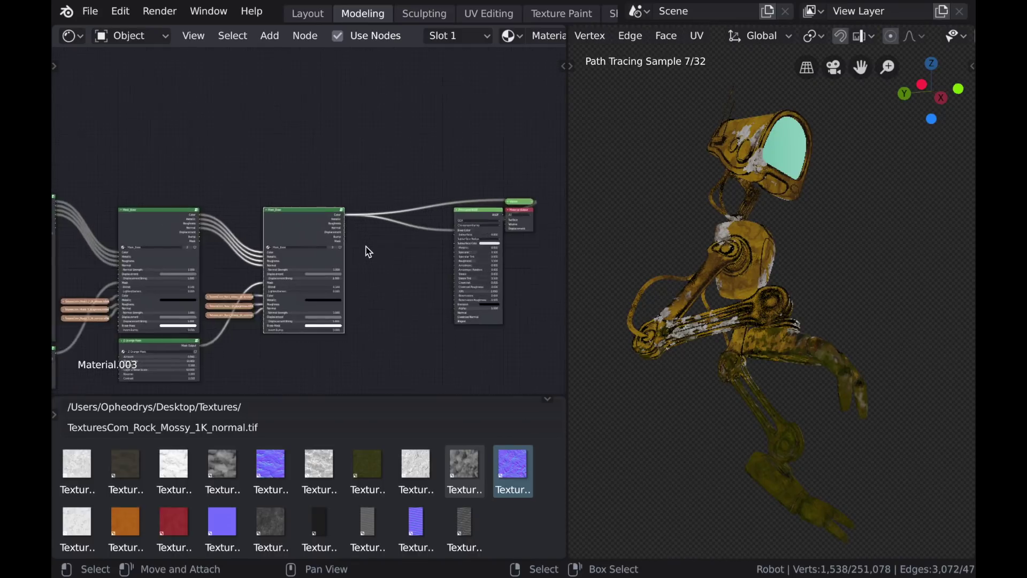
{"action": "left_click_drag", "start_coordinate": [259, 202], "coordinate": [301, 212]}
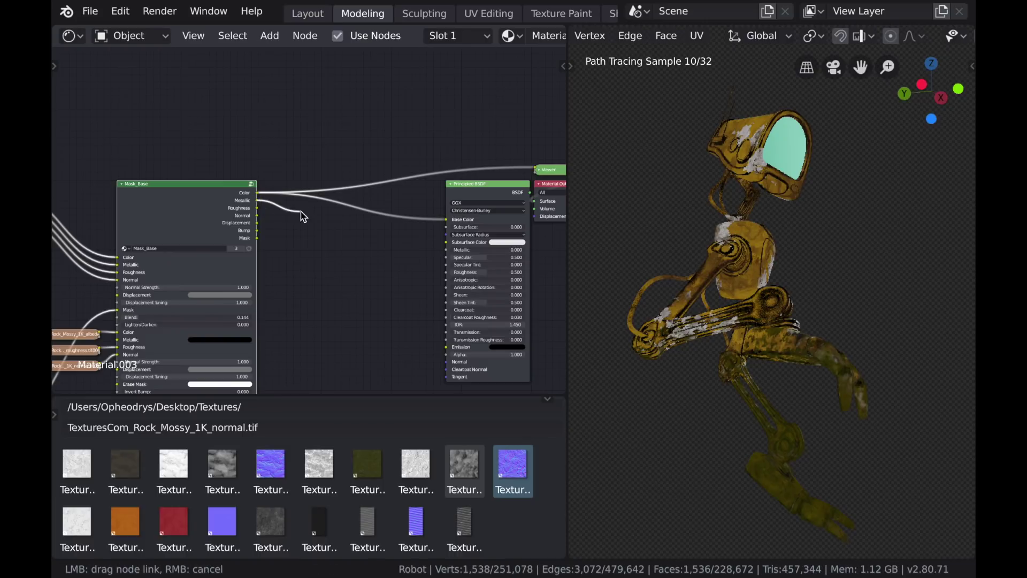
{"action": "left_click_drag", "start_coordinate": [447, 254], "coordinate": [447, 255]}
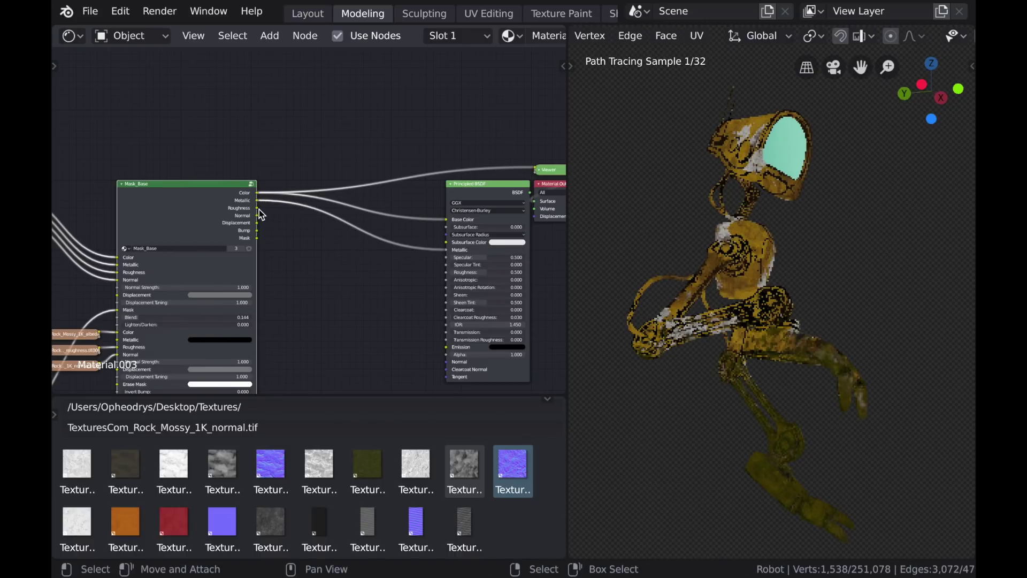
{"action": "left_click_drag", "start_coordinate": [257, 208], "coordinate": [381, 274]}
{"action": "left_click_drag", "start_coordinate": [449, 277], "coordinate": [448, 273]}
{"action": "scroll", "coordinate": [347, 297], "scroll_direction": "down", "scroll_amount": 3}
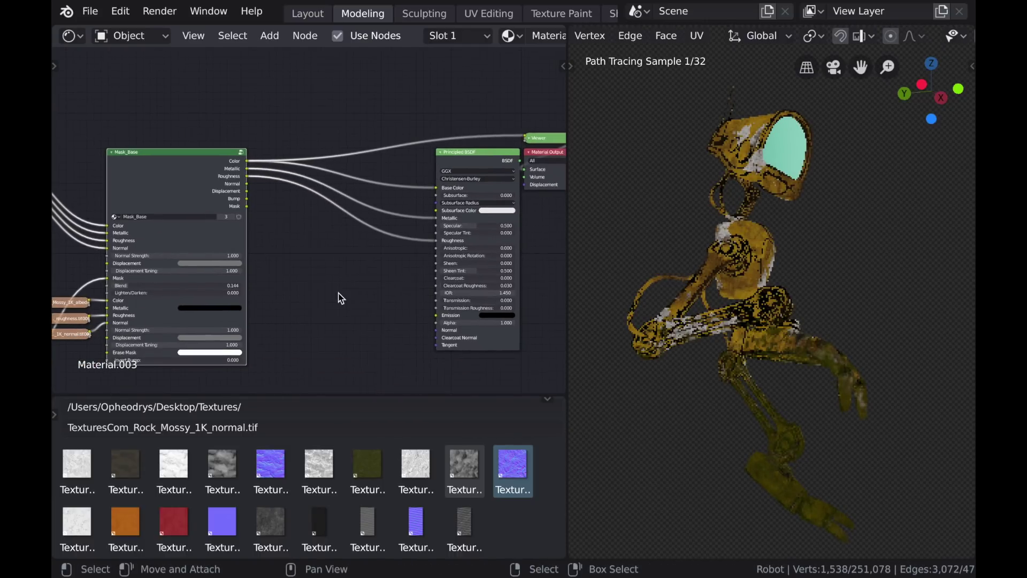
- Add a Normal Map node and link the mossy rock Mask_Base's Normal output through it to the Principled BSDF's Normal
{"action": "key", "text": "shift+a"}
{"action": "mouse_move", "coordinate": [333, 327]}
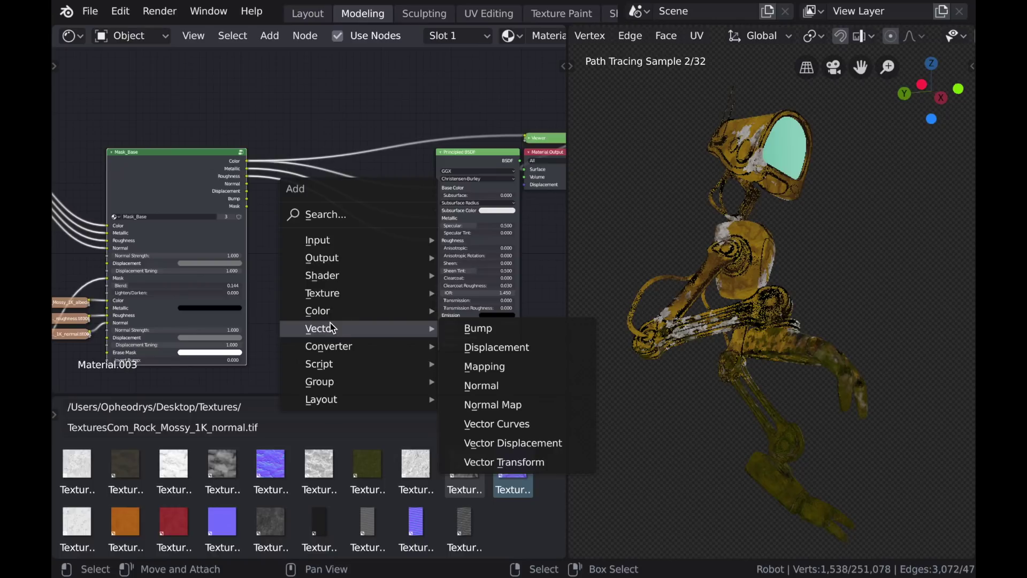
{"action": "left_click", "coordinate": [480, 408]}
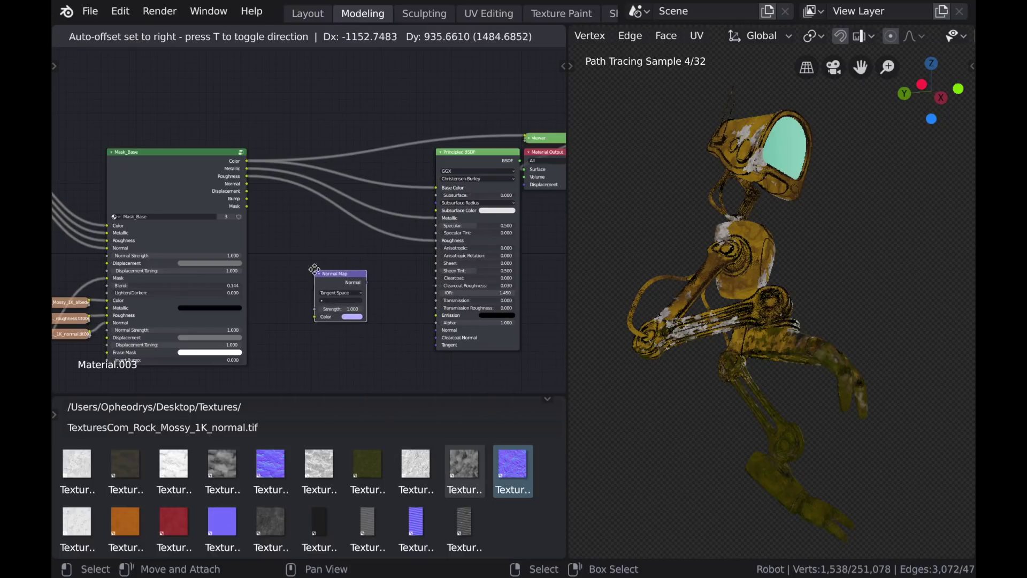
{"action": "left_click", "coordinate": [261, 200]}
{"action": "left_click_drag", "start_coordinate": [249, 185], "coordinate": [274, 256]}
{"action": "left_click_drag", "start_coordinate": [319, 217], "coordinate": [377, 315]}
{"action": "left_click_drag", "start_coordinate": [434, 339], "coordinate": [437, 331]}
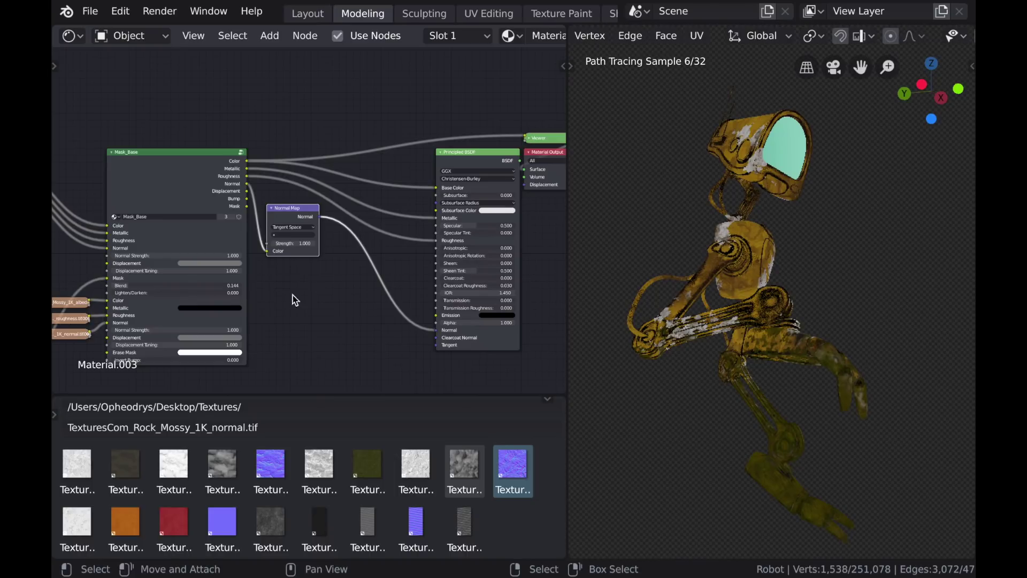
- Switch the robot's preview from the Mask_Base colour to the full Principled BSDF shading
{"action": "scroll", "coordinate": [308, 284], "scroll_direction": "down", "scroll_amount": 2}
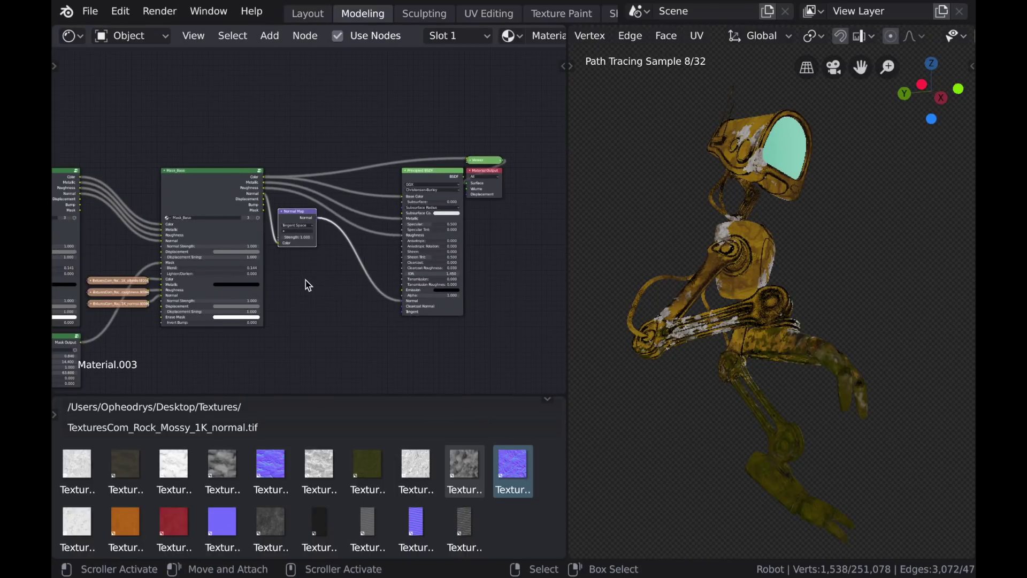
{"action": "scroll", "coordinate": [249, 302], "scroll_direction": "up", "scroll_amount": 2}
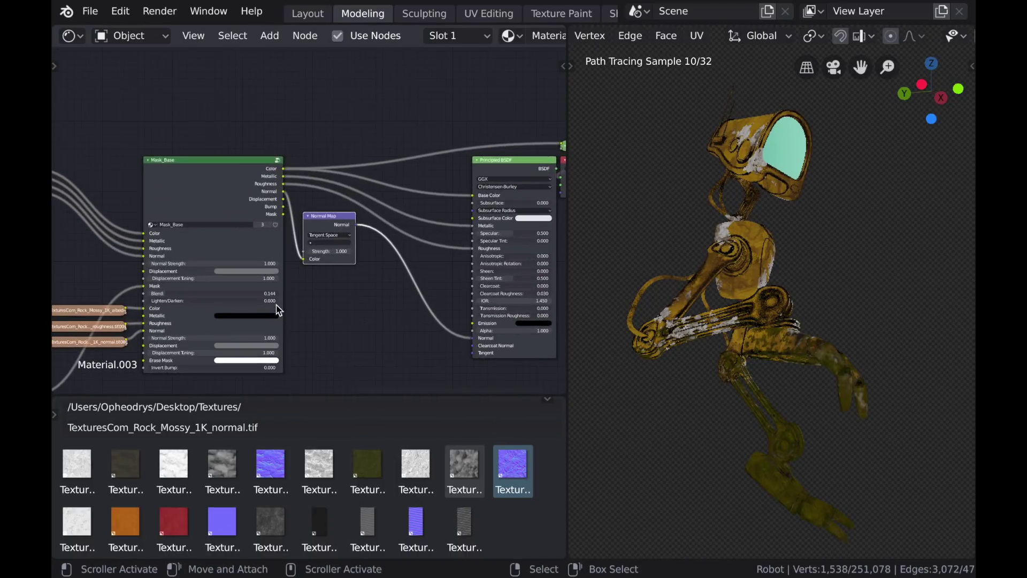
{"action": "left_click", "coordinate": [518, 169], "text": "ctrl+shift"}
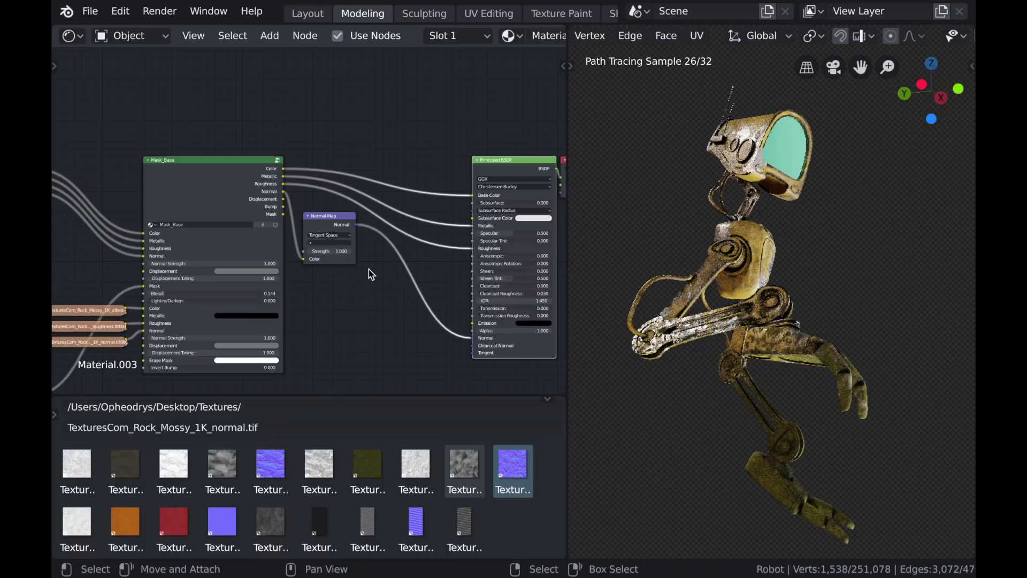
- Insert a Bump node into the link between the Normal Map and the Principled BSDF's Normal input
{"action": "key", "text": "shift+a"}
{"action": "mouse_move", "coordinate": [371, 273]}
{"action": "left_click", "coordinate": [496, 272]}
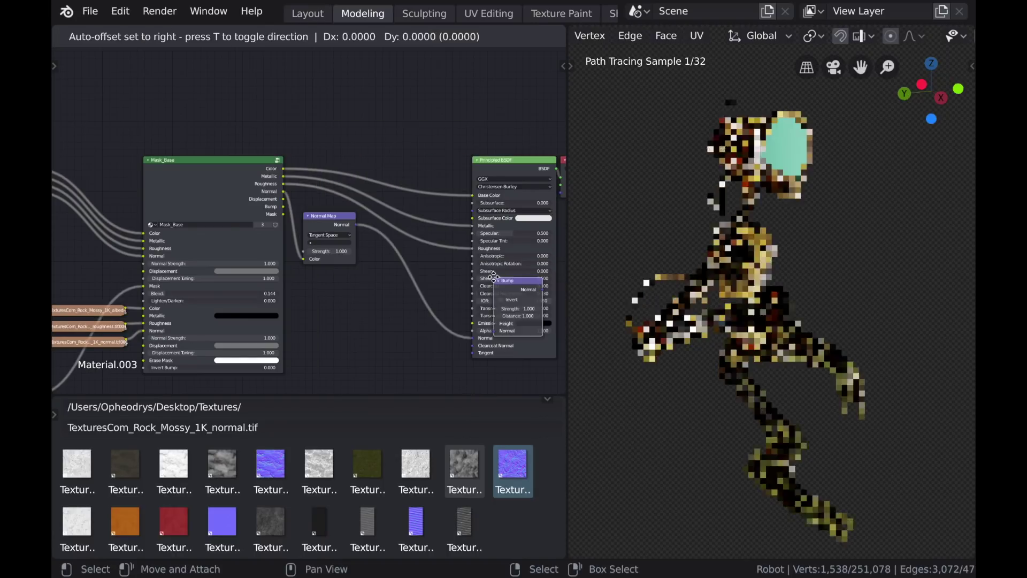
{"action": "left_click", "coordinate": [382, 240]}
{"action": "scroll", "coordinate": [407, 274], "scroll_direction": "down", "scroll_amount": 1}
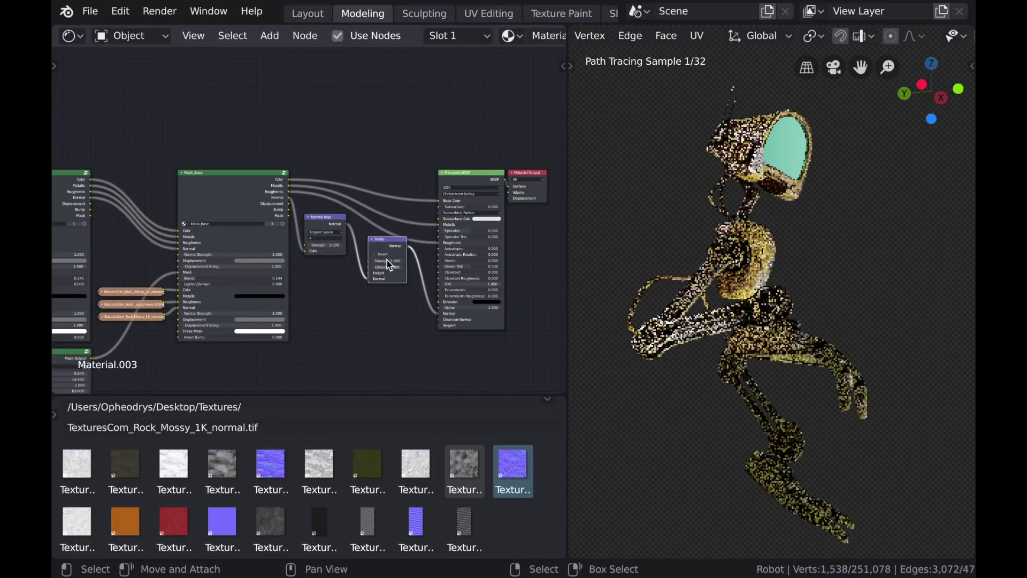
- Duplicate the Bump node and insert the copy between the first Bump and the Principled BSDF's Normal input
{"action": "left_click_drag", "start_coordinate": [383, 245], "coordinate": [373, 245]}
{"action": "scroll", "coordinate": [385, 214], "scroll_direction": "down", "scroll_amount": 1}
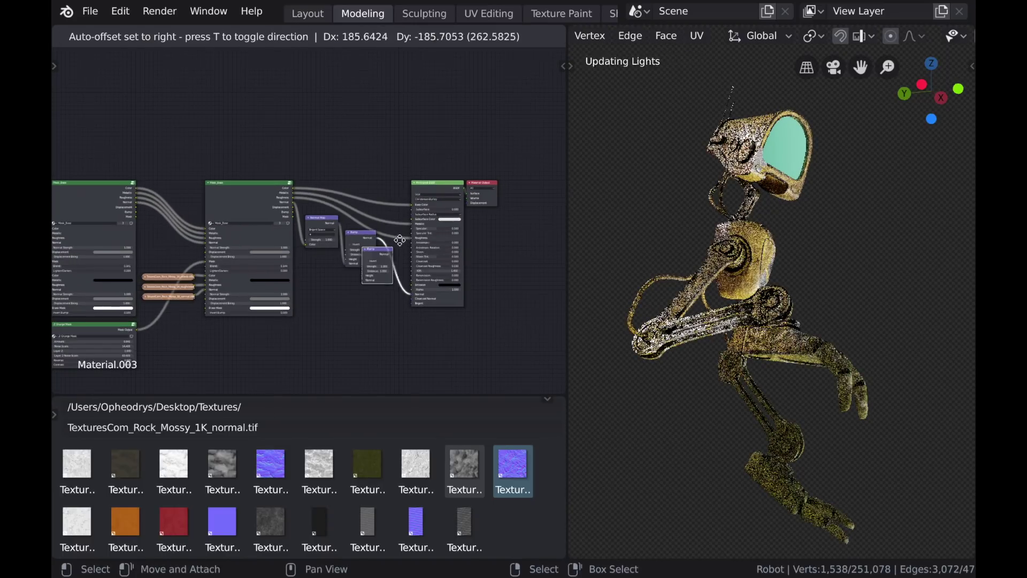
{"action": "key", "text": "shift+d"}
{"action": "left_click", "coordinate": [413, 253]}
- Preview the mossy rock Mask_Base's Bump output on the robot and connect it to the first Bump node's Height
{"action": "scroll", "coordinate": [326, 272], "scroll_direction": "up", "scroll_amount": 3}
{"action": "middle_click_drag", "start_coordinate": [302, 276], "coordinate": [353, 234]}
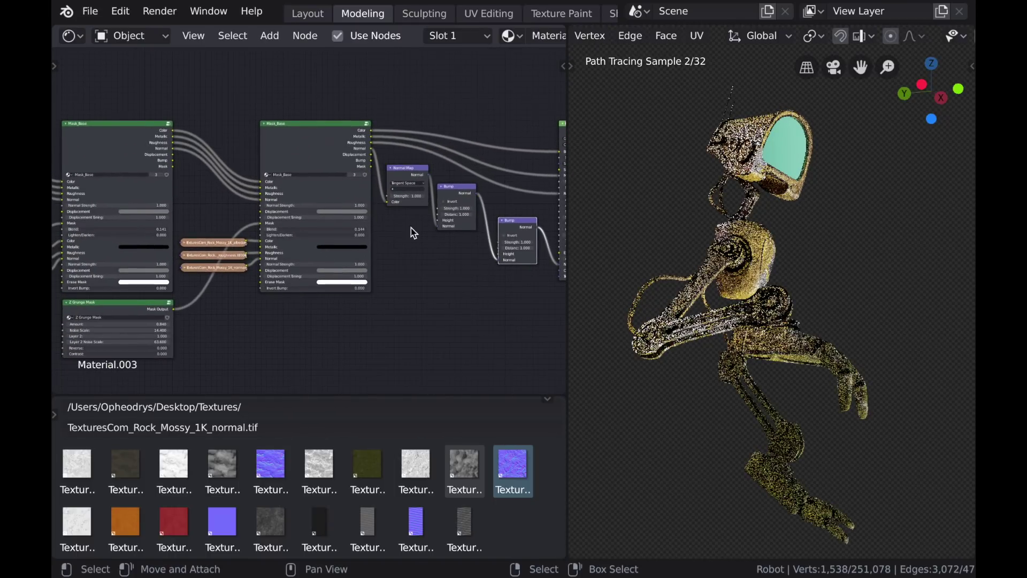
{"action": "scroll", "coordinate": [438, 229], "scroll_direction": "up", "scroll_amount": 2}
{"action": "middle_click_drag", "start_coordinate": [438, 229], "coordinate": [347, 258]}
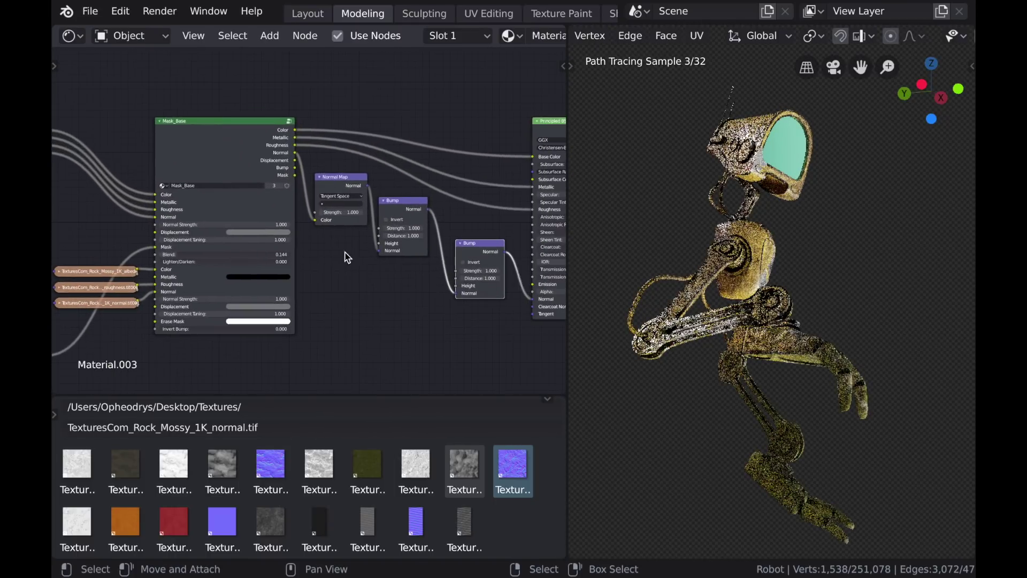
{"action": "left_click", "coordinate": [227, 142], "text": "ctrl+shift"}
{"action": "left_click", "coordinate": [229, 144], "text": "ctrl+shift"}
{"action": "left_click", "coordinate": [229, 144], "text": "ctrl+shift"}
{"action": "scroll", "coordinate": [339, 293], "scroll_direction": "up", "scroll_amount": 2}
{"action": "scroll", "coordinate": [239, 178], "scroll_direction": "right", "scroll_amount": 2}
{"action": "left_click_drag", "start_coordinate": [176, 138], "coordinate": [239, 203]}
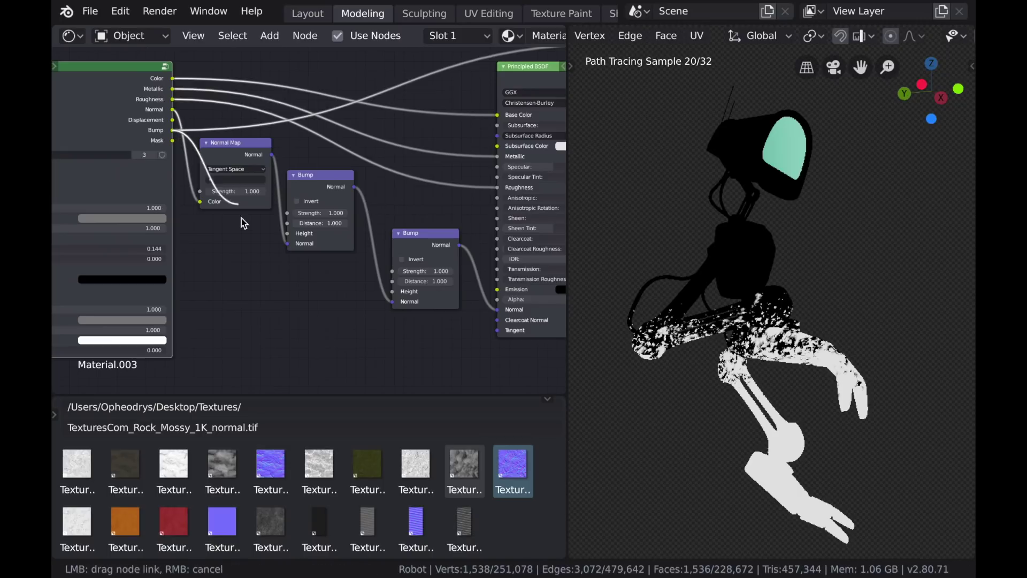
{"action": "left_click_drag", "start_coordinate": [294, 239], "coordinate": [288, 234]}
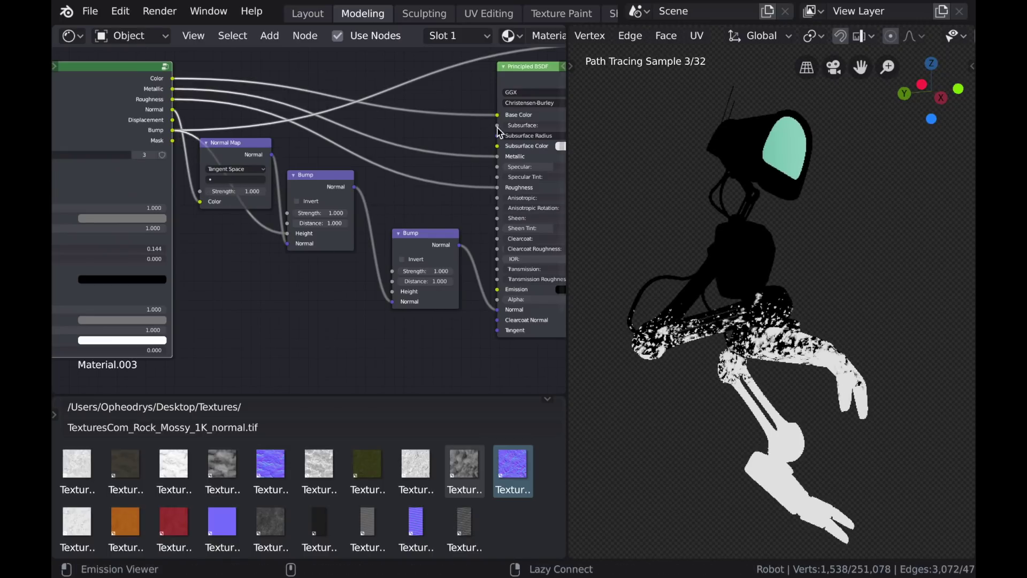
- Return the preview to the Principled BSDF and inspect the bump relief on the robot's legs and head
{"action": "left_click", "coordinate": [519, 85], "text": "ctrl+shift"}
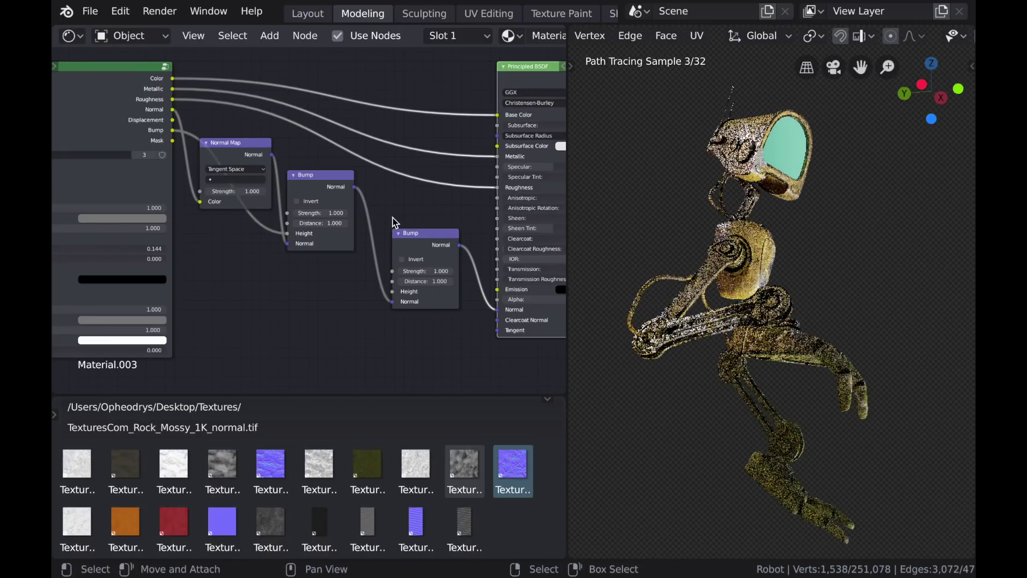
{"action": "scroll", "coordinate": [682, 430], "scroll_direction": "up", "scroll_amount": 5}
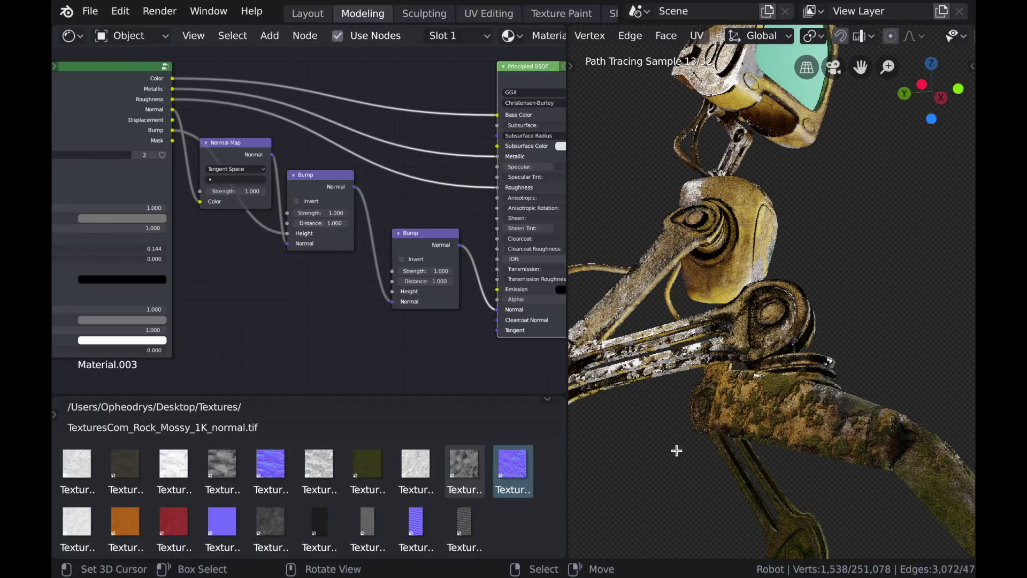
{"action": "scroll", "coordinate": [676, 450], "scroll_direction": "down", "scroll_amount": 5}
{"action": "middle_click_drag", "start_coordinate": [676, 451], "coordinate": [612, 426]}
{"action": "scroll", "coordinate": [612, 426], "scroll_direction": "up", "scroll_amount": 5}
{"action": "middle_click_drag", "start_coordinate": [818, 385], "coordinate": [867, 546], "text": "shift"}
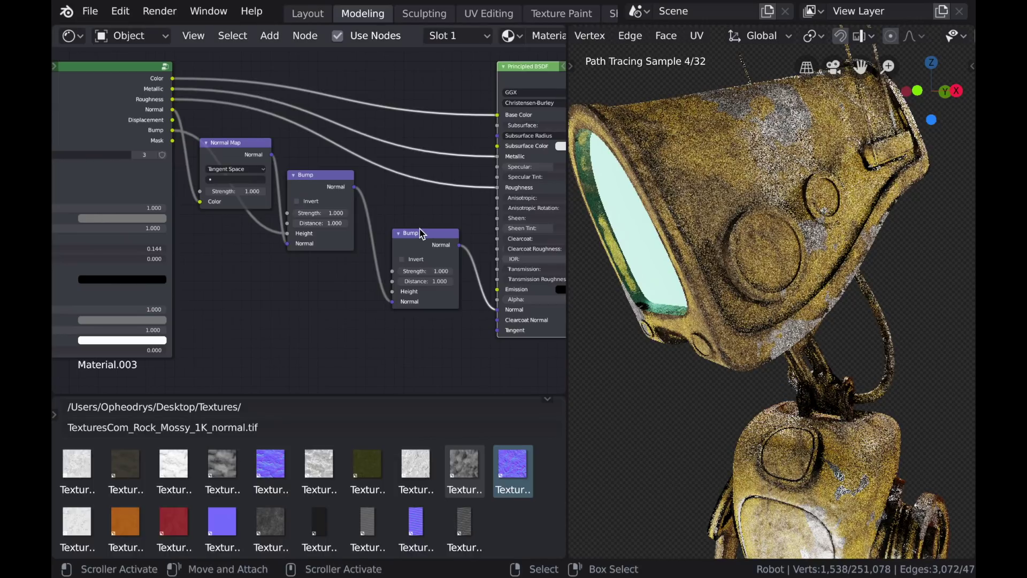
- Move the second Bump node next to the Paint_Noise Type 2 group
{"action": "scroll", "coordinate": [259, 289], "scroll_direction": "down", "scroll_amount": 6}
{"action": "middle_click_drag", "start_coordinate": [225, 291], "coordinate": [382, 333]}
{"action": "key", "text": "g"}
{"action": "left_click", "coordinate": [195, 265]}
{"action": "scroll", "coordinate": [241, 276], "scroll_direction": "up", "scroll_amount": 6}
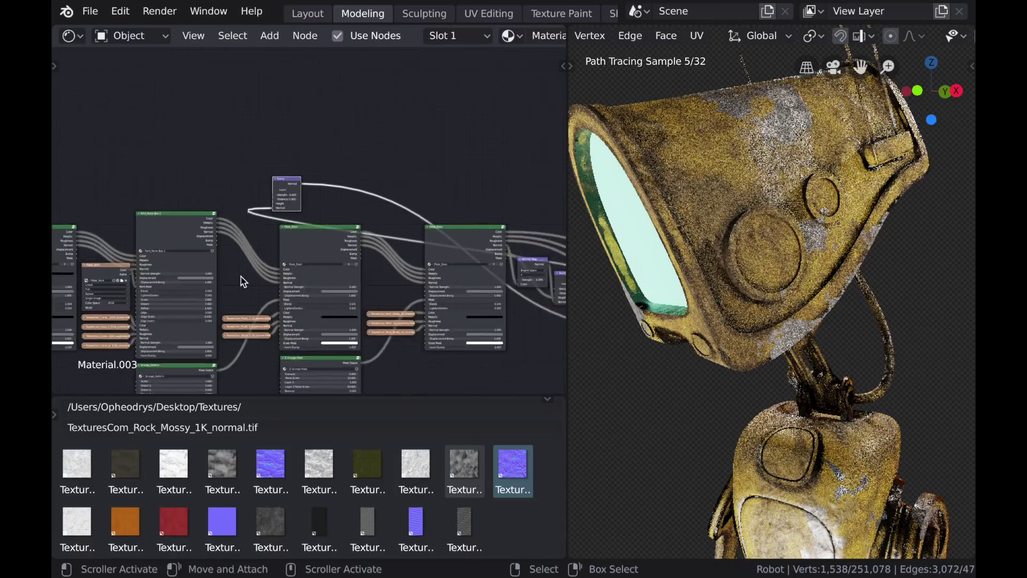
- Preview the Paint_Noise Type 2 group's Bump and Mask outputs on the robot's head to compare them
{"action": "scroll", "coordinate": [243, 282], "scroll_direction": "up", "scroll_amount": 6}
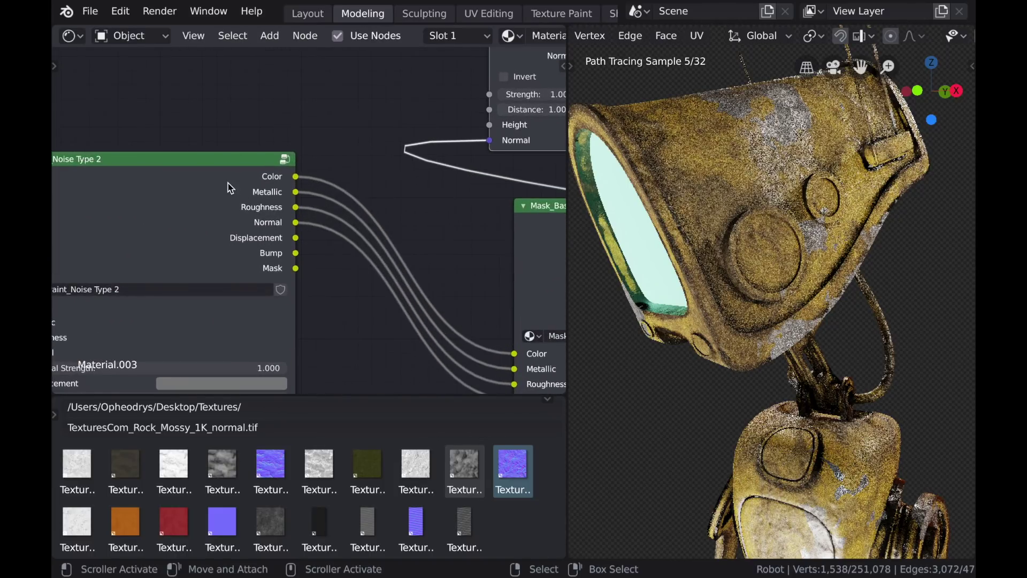
{"action": "left_click", "coordinate": [228, 182], "text": "ctrl+shift"}
{"action": "left_click", "coordinate": [229, 183], "text": "ctrl+shift"}
{"action": "left_click", "coordinate": [228, 183], "text": "ctrl+shift"}
{"action": "left_click", "coordinate": [229, 183], "text": "ctrl+shift"}
{"action": "left_click", "coordinate": [228, 183], "text": "ctrl+shift"}
{"action": "left_click", "coordinate": [229, 182], "text": "ctrl+shift"}
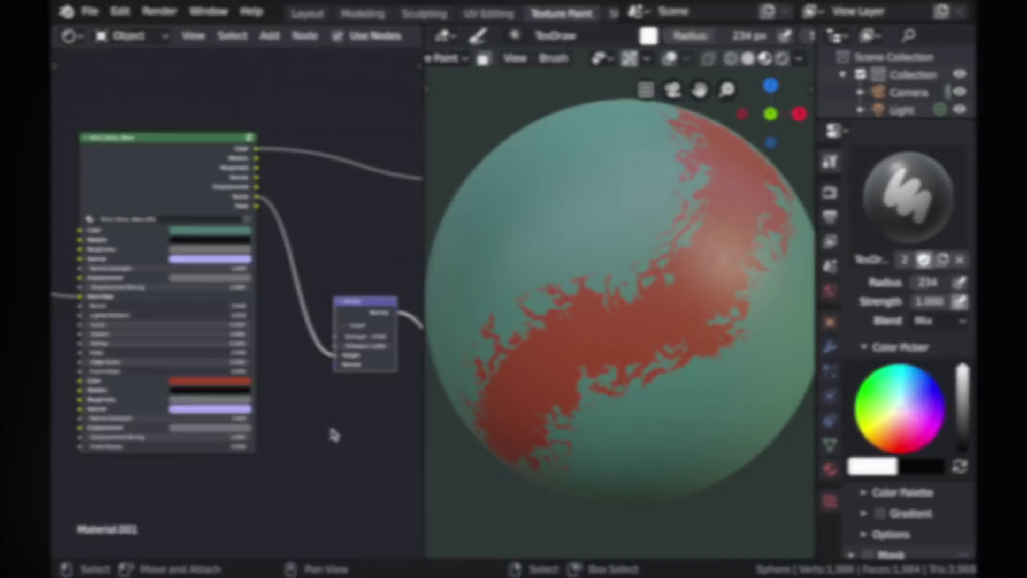
{"action": "mouse_move", "coordinate": [161, 324]}
{"action": "left_mouse_down", "text": "shift"}
{"action": "mouse_move", "coordinate": [128, 333]}
{"action": "mouse_move", "coordinate": [187, 343]}
{"action": "mouse_move", "coordinate": [90, 334]}
{"action": "left_mouse_up", "text": "shift"}
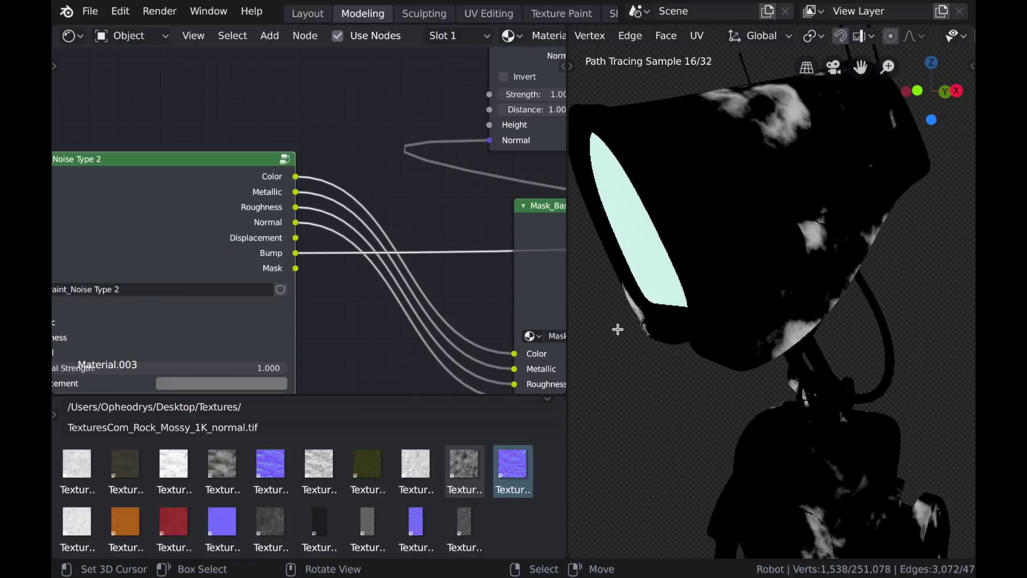
{"action": "left_click", "coordinate": [178, 214], "text": "ctrl+shift"}
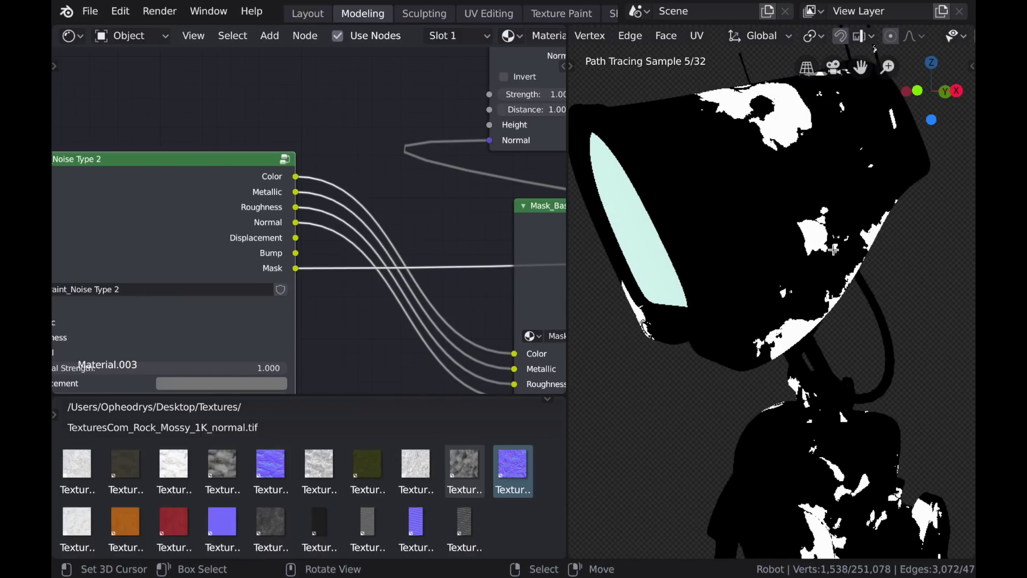
- Connect the Paint_Noise Type 2 Mask output to the second Bump node's Height and enable Invert on that Bump
{"action": "scroll", "coordinate": [395, 218], "scroll_direction": "down", "scroll_amount": 1}
{"action": "middle_click_drag", "start_coordinate": [373, 238], "coordinate": [247, 306]}
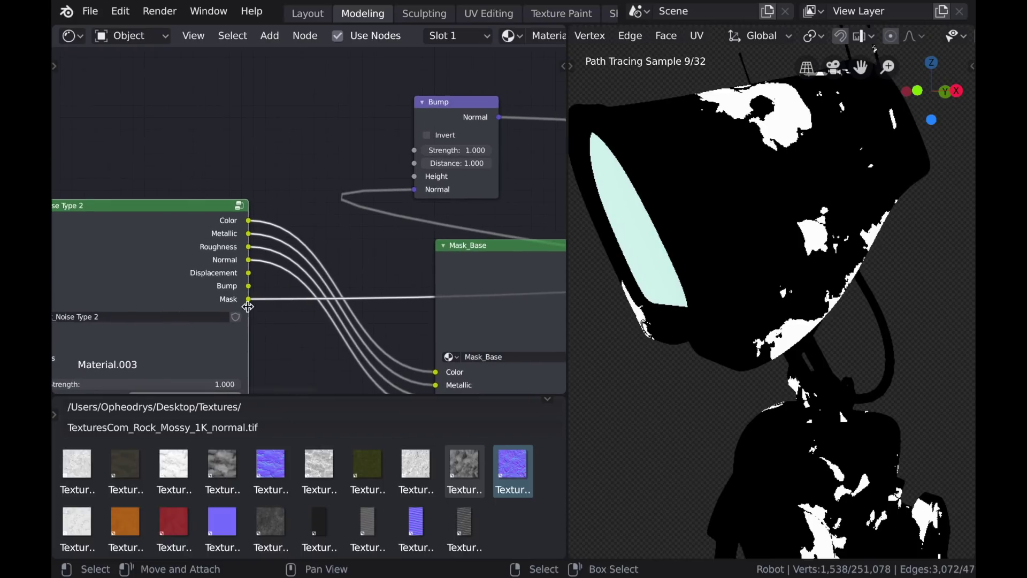
{"action": "left_click_drag", "start_coordinate": [249, 301], "coordinate": [318, 275]}
{"action": "left_click_drag", "start_coordinate": [358, 189], "coordinate": [417, 184]}
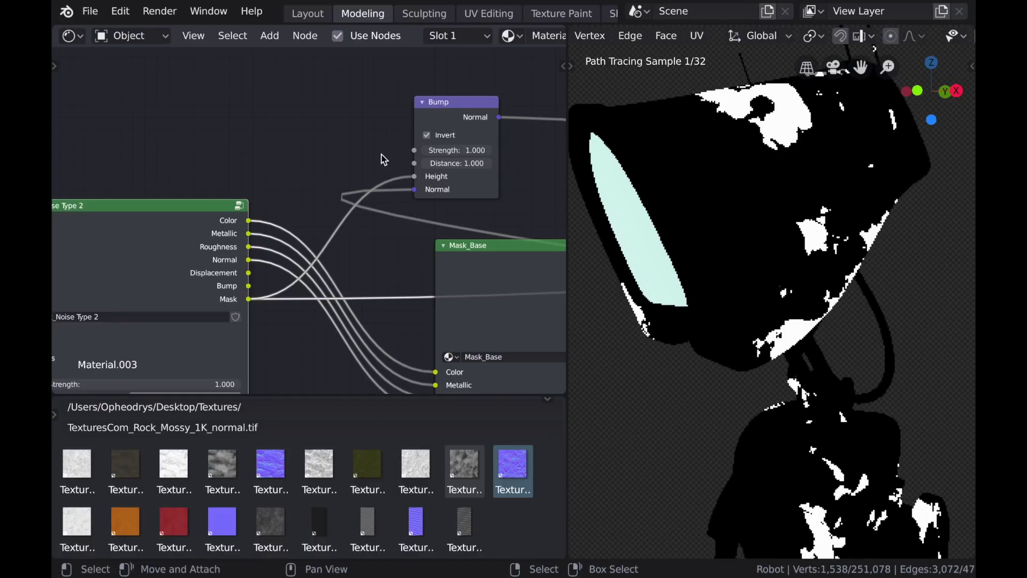
- Move the inverted Bump node back between the first Bump and the Principled BSDF
{"action": "scroll", "coordinate": [398, 160], "scroll_direction": "down", "scroll_amount": 4}
{"action": "scroll", "coordinate": [437, 207], "scroll_direction": "down", "scroll_amount": 5}
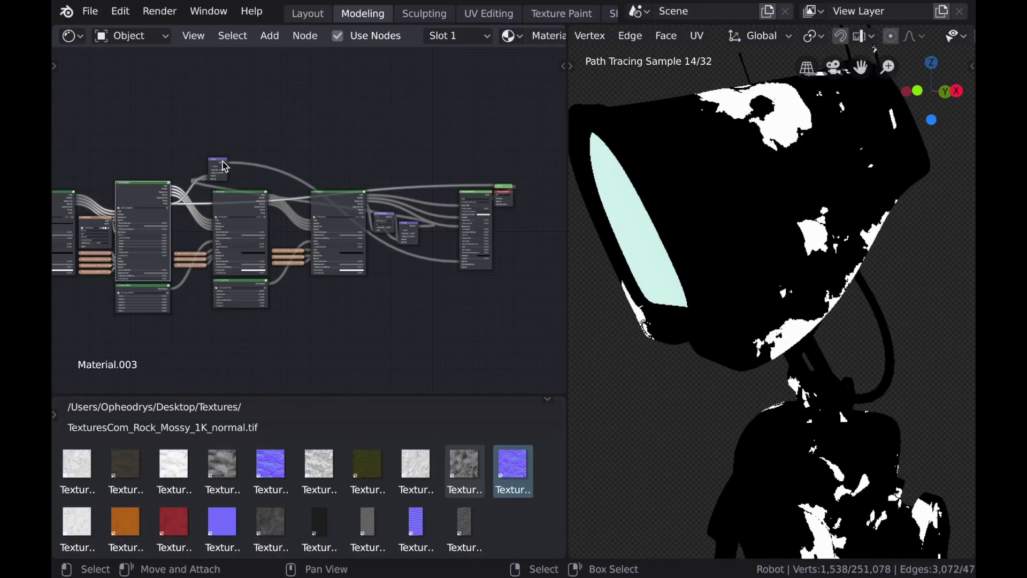
{"action": "left_click", "coordinate": [223, 167]}
{"action": "left_click_drag", "start_coordinate": [218, 167], "coordinate": [432, 241]}
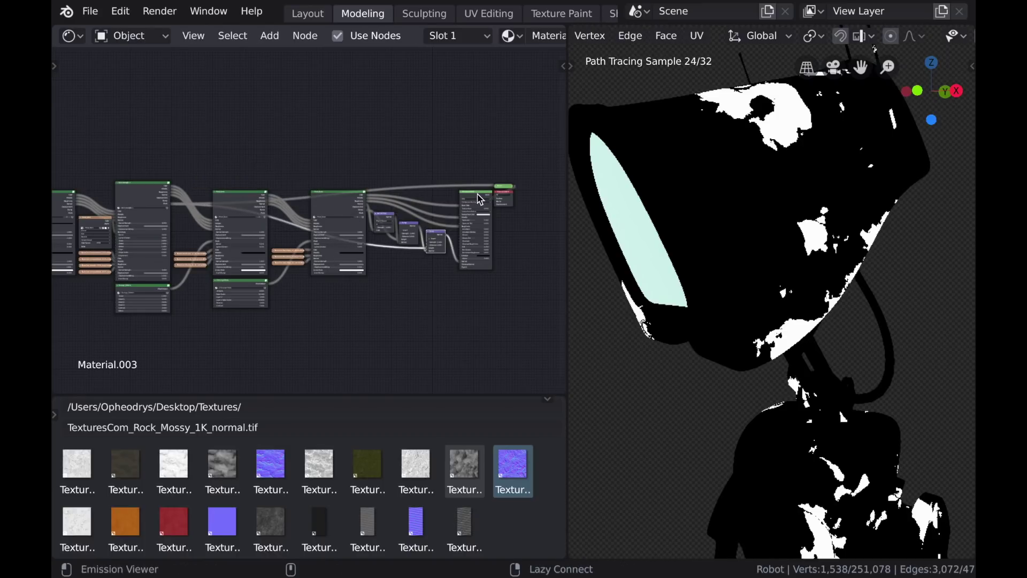
- Switch the robot's preview from the paint mask to the full Principled BSDF and check the chipped paint edges
{"action": "left_click", "coordinate": [480, 202], "text": "ctrl+shift"}
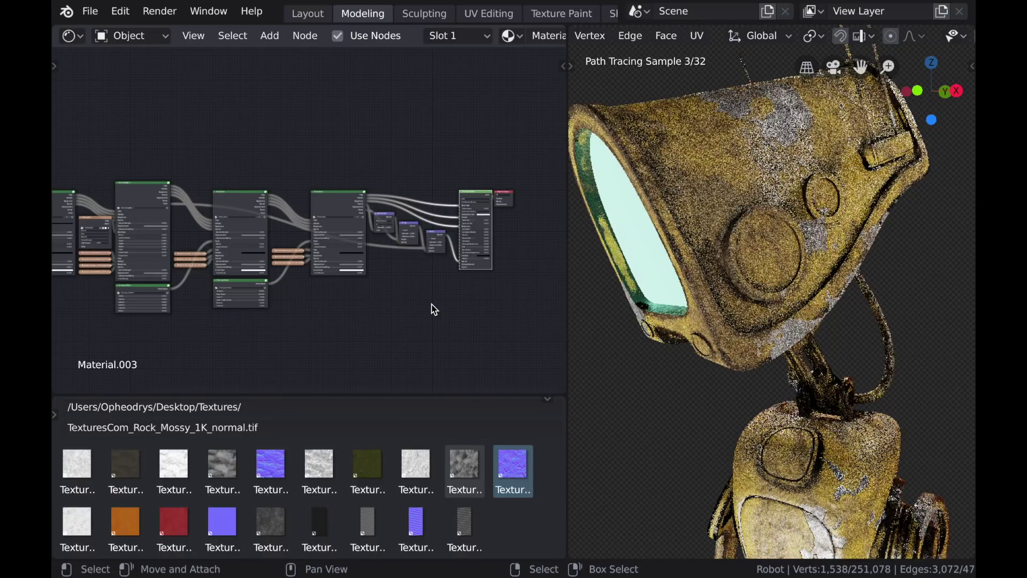
{"action": "mouse_move", "coordinate": [678, 401]}
{"action": "middle_mouse_down", "text": "shift"}
{"action": "mouse_move", "coordinate": [653, 335]}
{"action": "mouse_move", "coordinate": [641, 233]}
{"action": "middle_mouse_up", "text": "shift"}
{"action": "scroll", "coordinate": [667, 422], "scroll_direction": "up", "scroll_amount": 1}
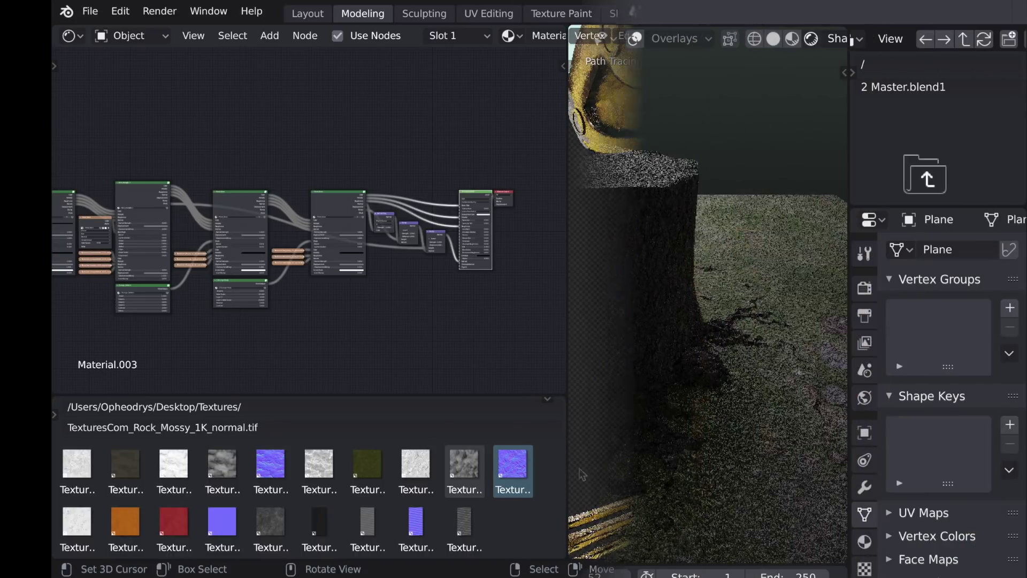
- In the tree stump scene, set the Paint_Noise_Wave group's Scale to 1.400
{"action": "mouse_move", "coordinate": [114, 356]}
{"action": "left_mouse_down"}
{"action": "mouse_move", "coordinate": [161, 356]}
{"action": "mouse_move", "coordinate": [128, 355]}
{"action": "left_mouse_up"}
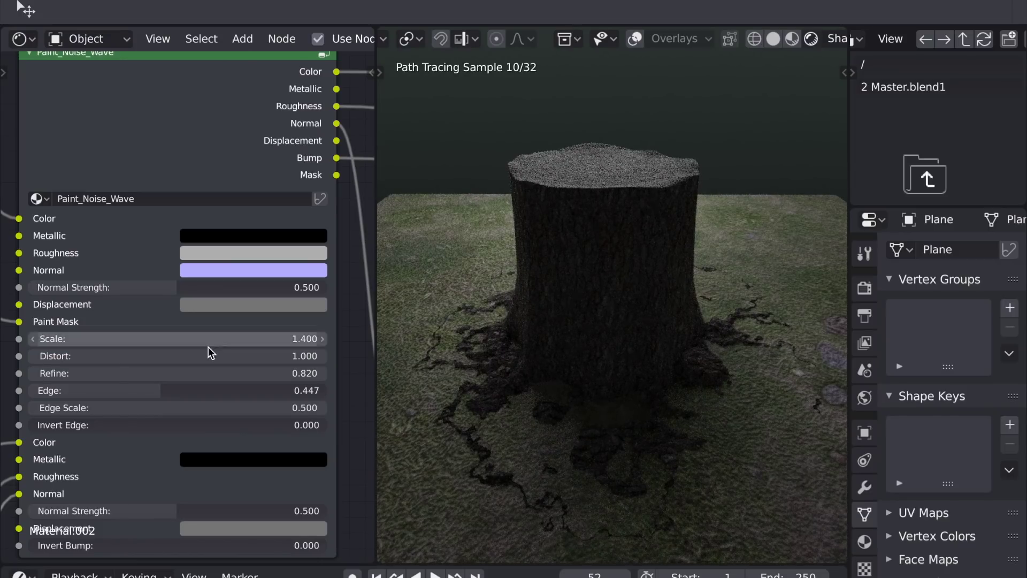
{"action": "scroll", "coordinate": [433, 428], "scroll_direction": "down", "scroll_amount": 2}
{"action": "middle_click_drag", "start_coordinate": [433, 428], "coordinate": [502, 457]}
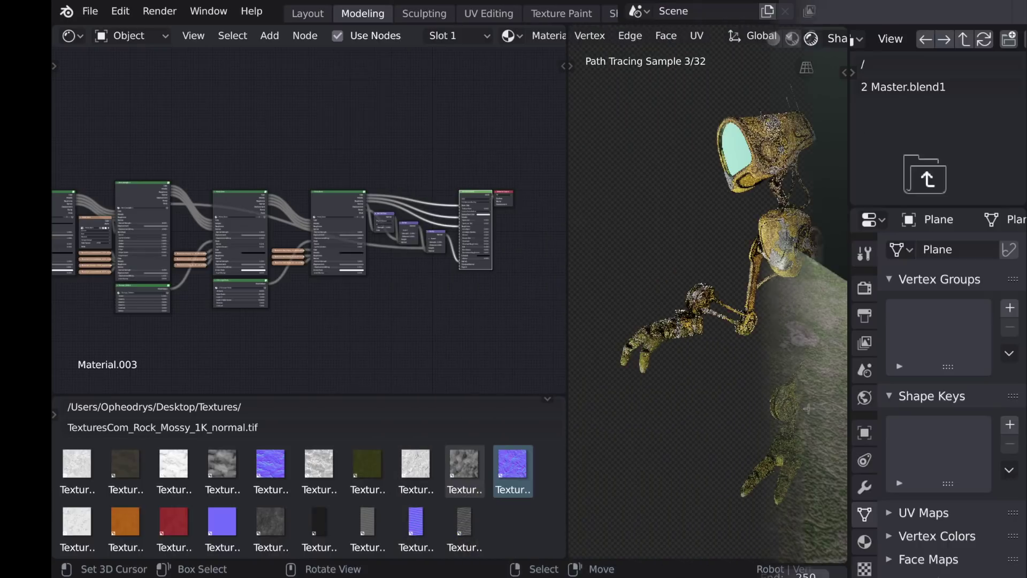
- Preview the robot's final Mask_Base Color, Metallic, Roughness and Normal outputs in turn, ending on the full Principled BSDF shading
{"action": "scroll", "coordinate": [399, 343], "scroll_direction": "up", "scroll_amount": 8}
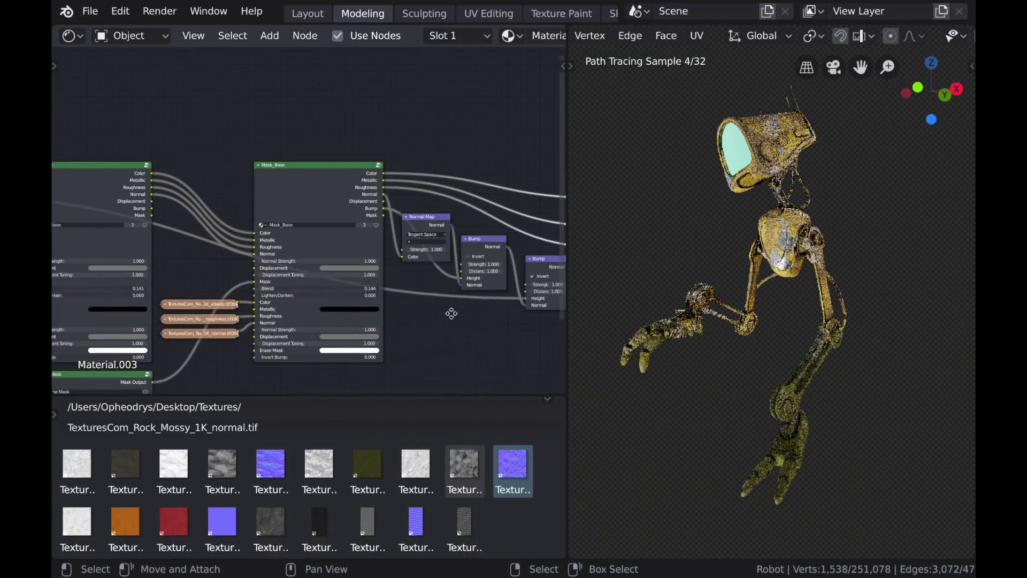
{"action": "middle_click_drag", "start_coordinate": [443, 303], "coordinate": [452, 268]}
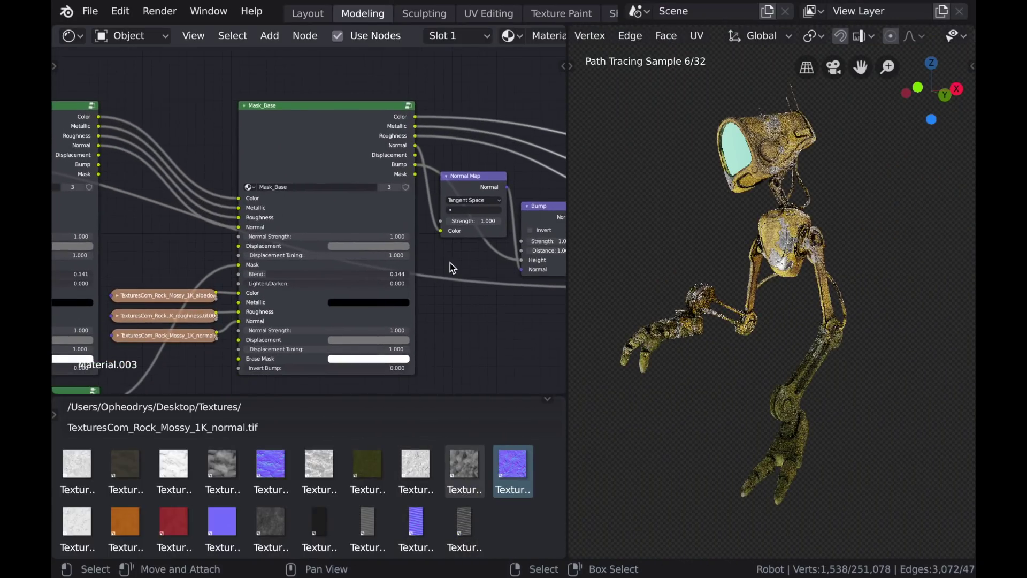
{"action": "key", "text": "ctrl+shift"}
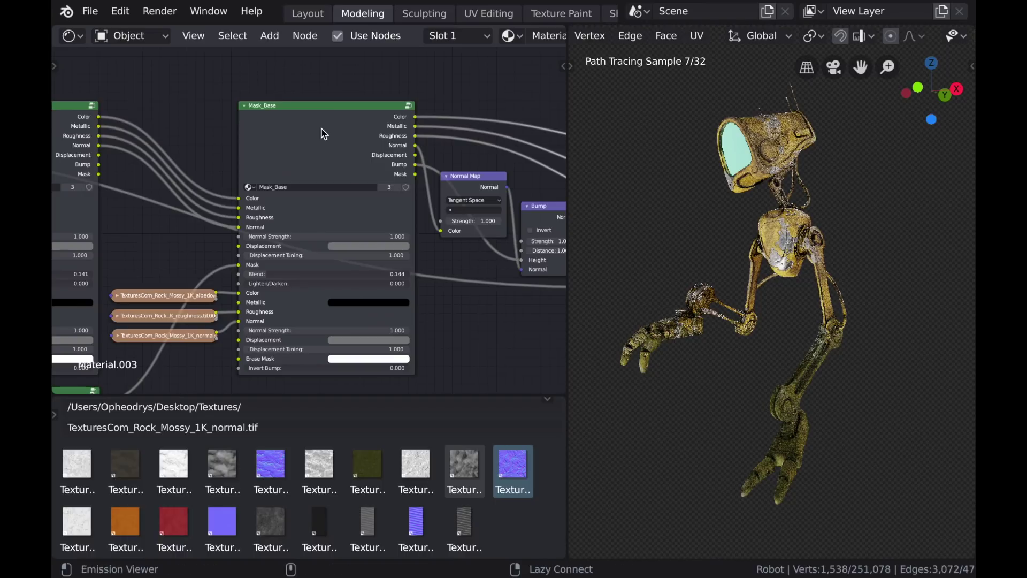
{"action": "left_click", "coordinate": [324, 134], "text": "ctrl+shift"}
{"action": "left_click", "coordinate": [333, 142], "text": "ctrl+shift"}
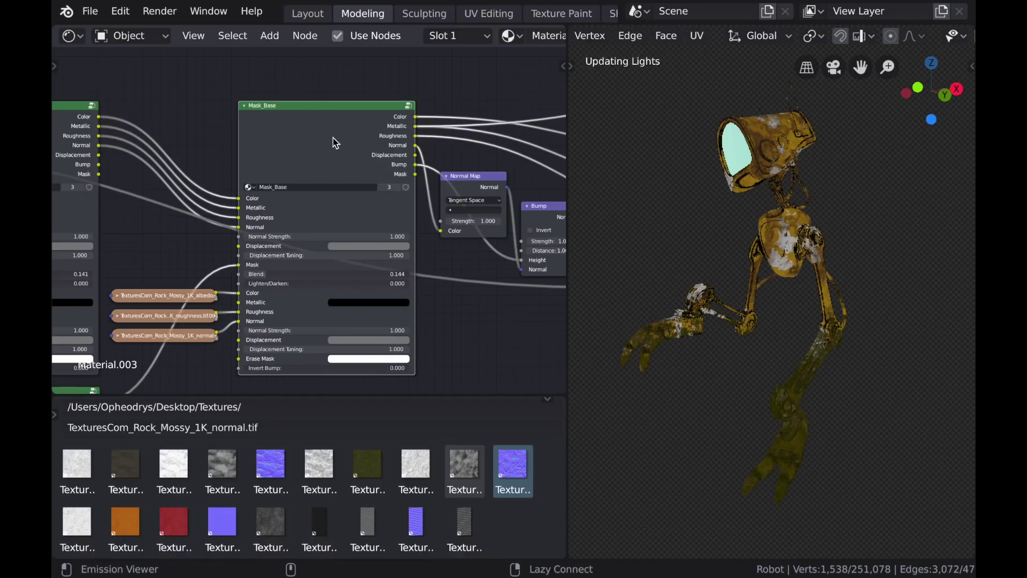
{"action": "left_click", "coordinate": [332, 142], "text": "ctrl+shift"}
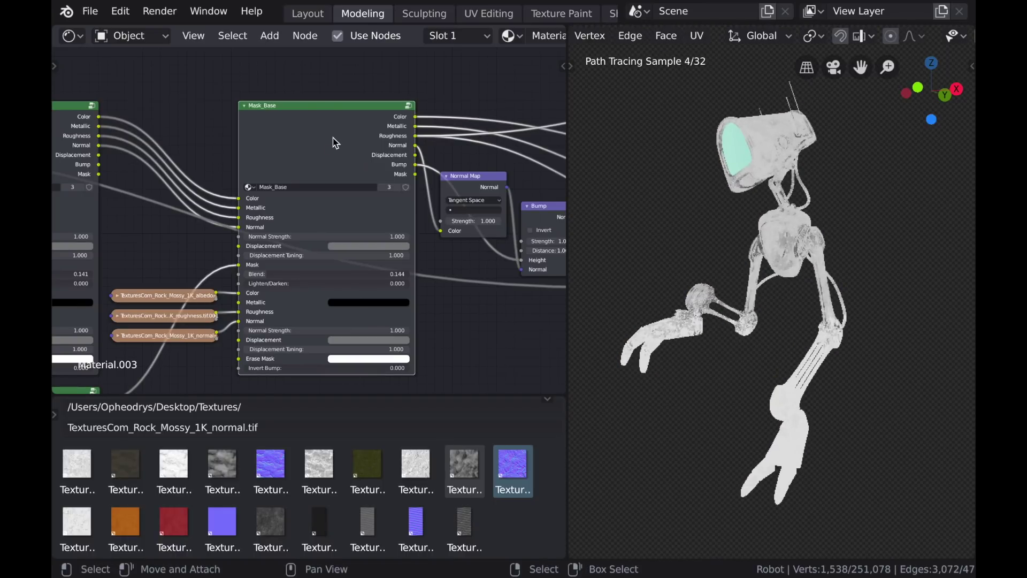
{"action": "left_click", "coordinate": [317, 147], "text": "ctrl+shift"}
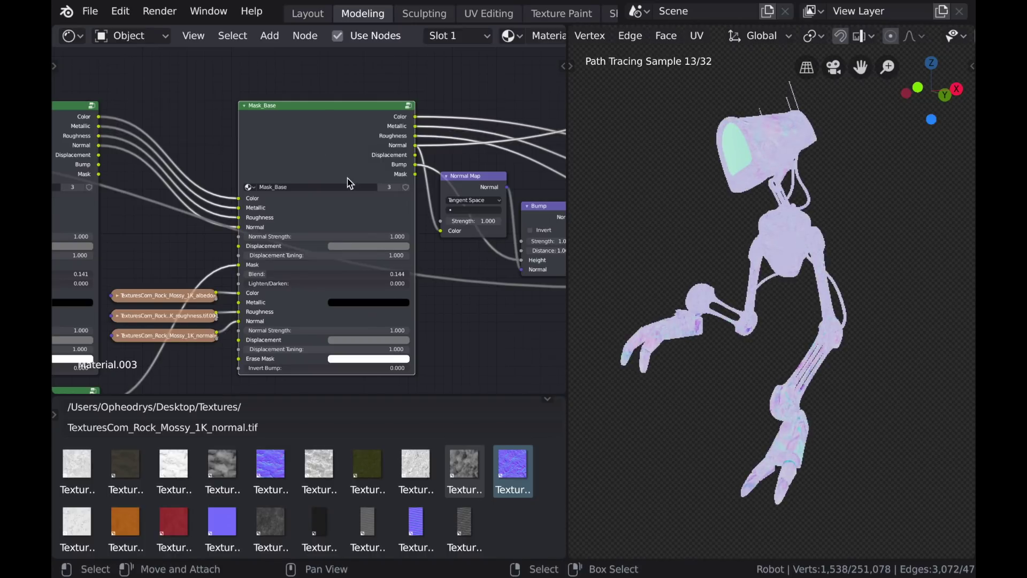
{"action": "scroll", "coordinate": [350, 184], "scroll_direction": "down", "scroll_amount": 3}
{"action": "left_click", "coordinate": [475, 175], "text": "ctrl+shift"}
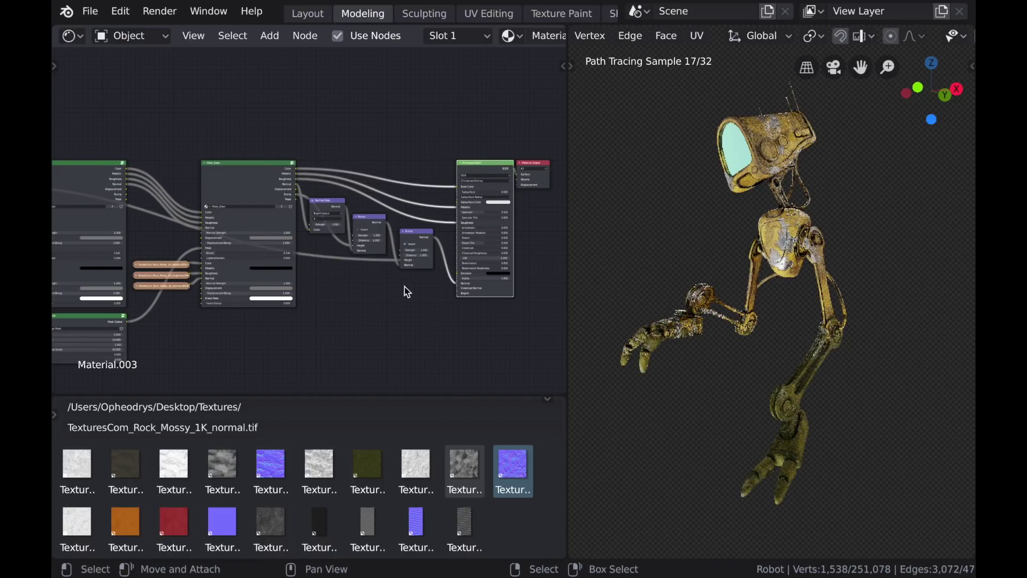
{"action": "scroll", "coordinate": [495, 266], "scroll_direction": "down", "scroll_amount": 4}
{"action": "middle_click_drag", "start_coordinate": [435, 277], "coordinate": [735, 283]}
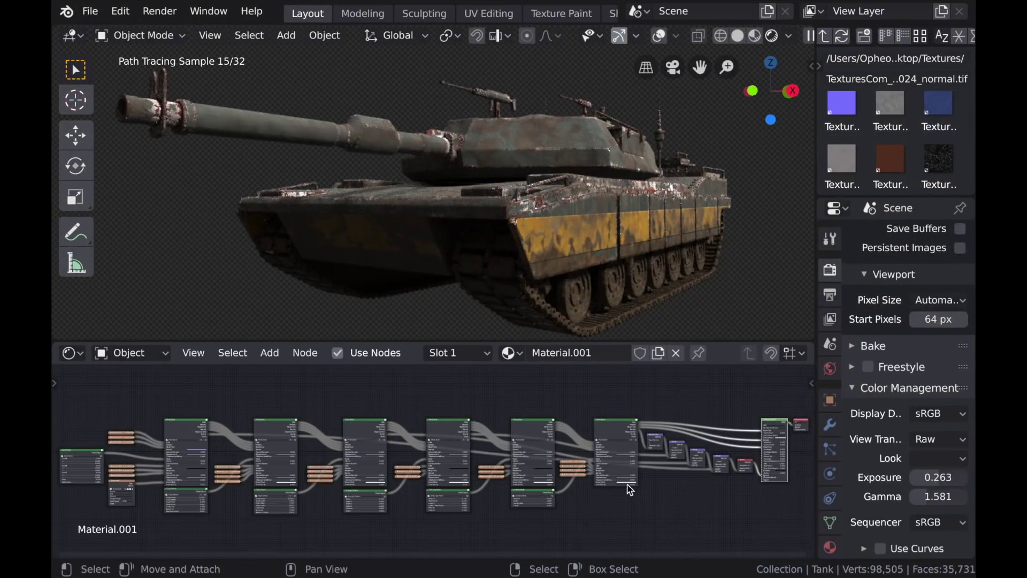
- In the tank scene, set the Blend of the last Mask_Base group to 0.000
{"action": "middle_click_drag", "start_coordinate": [663, 500], "coordinate": [499, 468]}
{"action": "left_click_drag", "start_coordinate": [500, 462], "coordinate": [428, 461]}
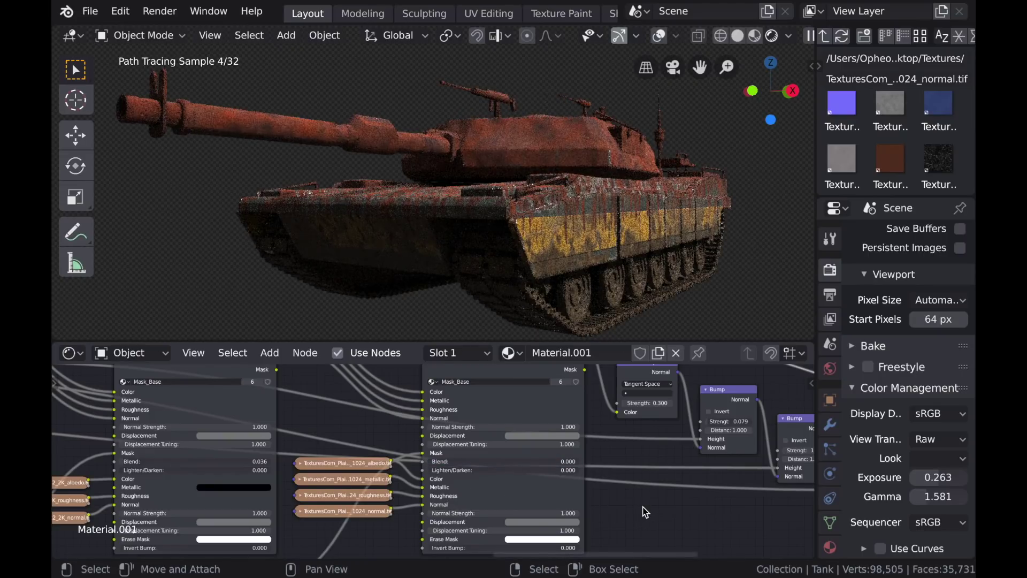
- Preview the Leaking Mask's output on the tank from the side and set its Starting Point to 0.760
{"action": "middle_click_drag", "start_coordinate": [645, 509], "coordinate": [603, 512], "text": "ctrl"}
{"action": "middle_click_drag", "start_coordinate": [603, 512], "coordinate": [756, 421]}
{"action": "middle_click_drag", "start_coordinate": [454, 490], "coordinate": [677, 469], "text": "ctrl"}
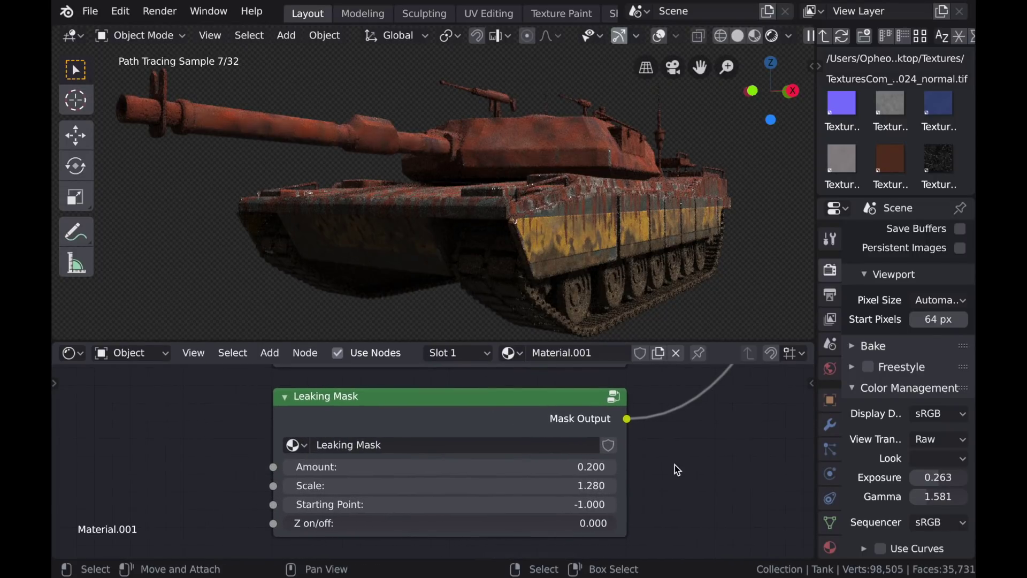
{"action": "left_click", "coordinate": [487, 410], "text": "ctrl+shift"}
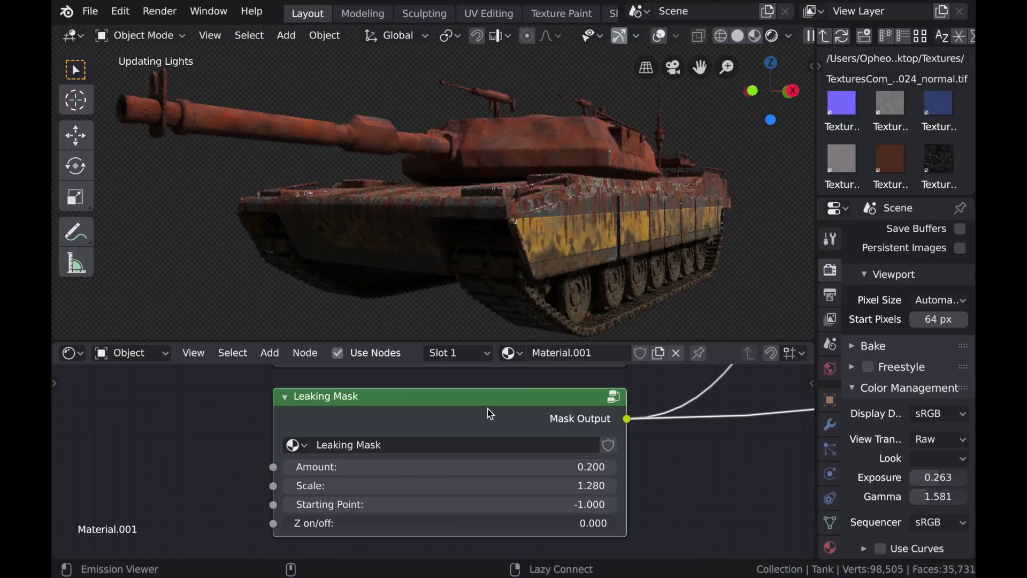
{"action": "middle_click_drag", "start_coordinate": [512, 334], "coordinate": [588, 303]}
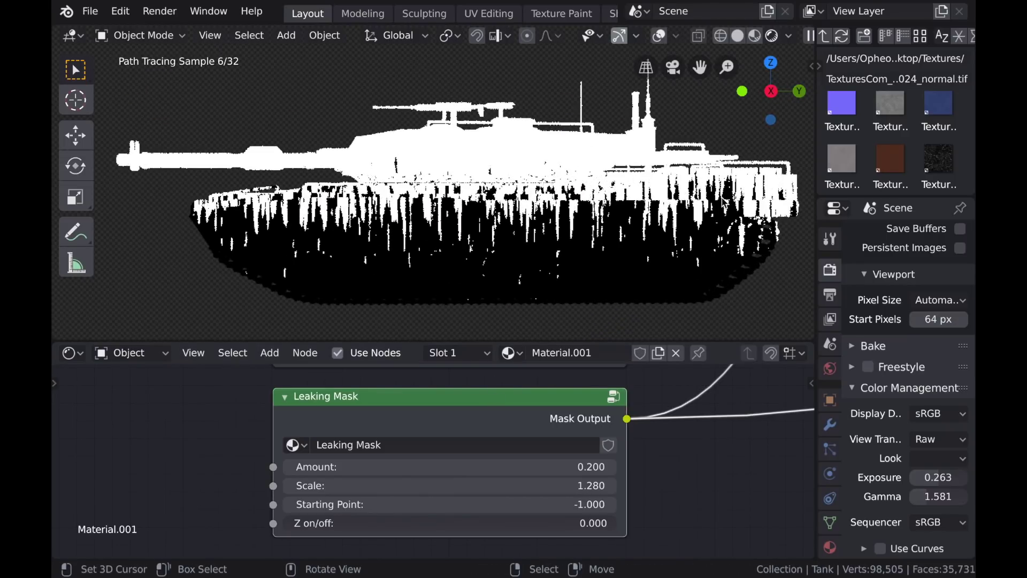
{"action": "middle_click_drag", "start_coordinate": [680, 306], "coordinate": [676, 305]}
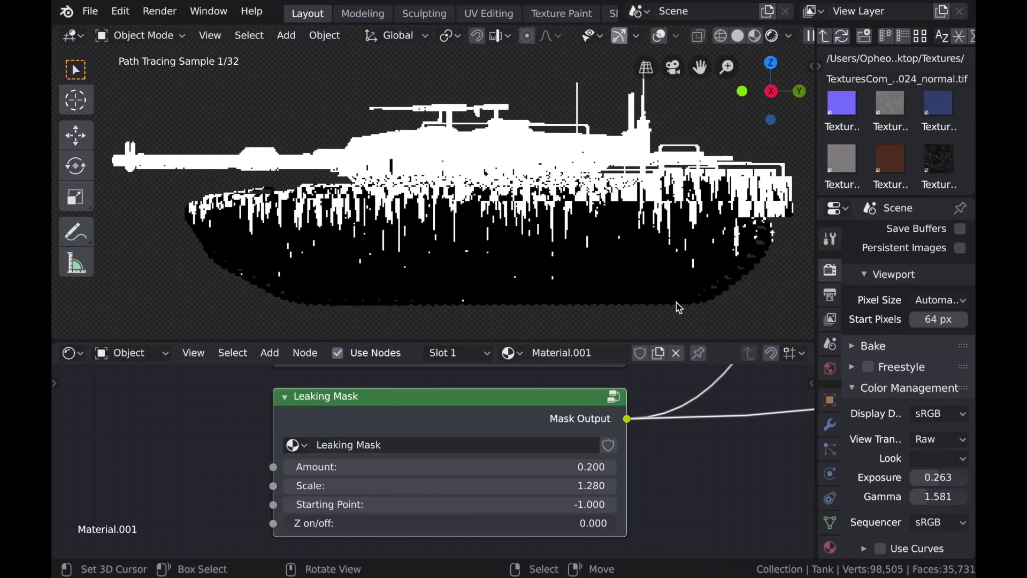
{"action": "mouse_move", "coordinate": [317, 500]}
{"action": "left_mouse_down"}
{"action": "mouse_move", "coordinate": [389, 500]}
{"action": "mouse_move", "coordinate": [321, 488]}
{"action": "left_mouse_up"}
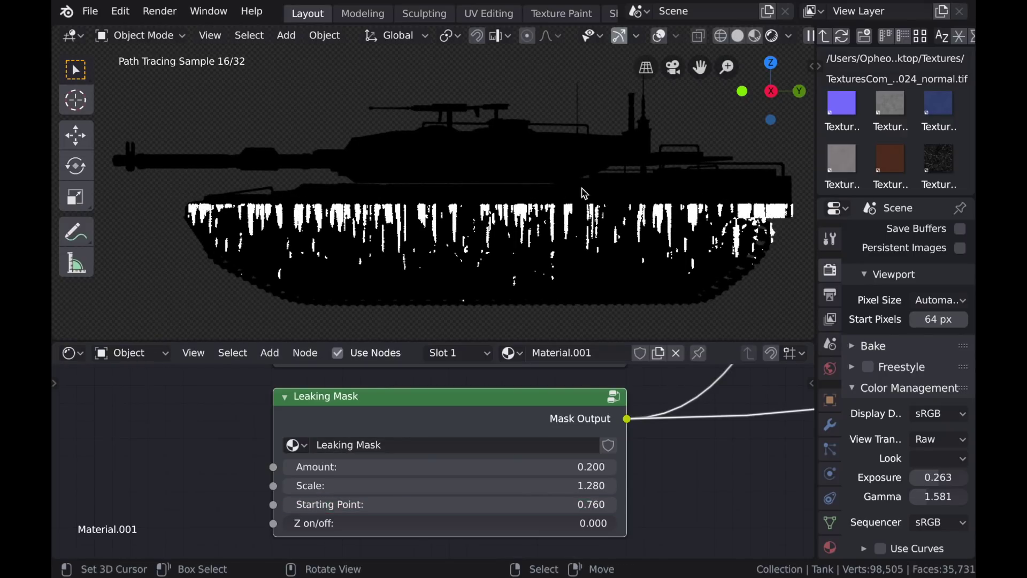
- Set the Leaking Mask's Starting Point to -1.000 on the tank
{"action": "middle_click_drag", "start_coordinate": [687, 194], "coordinate": [675, 181]}
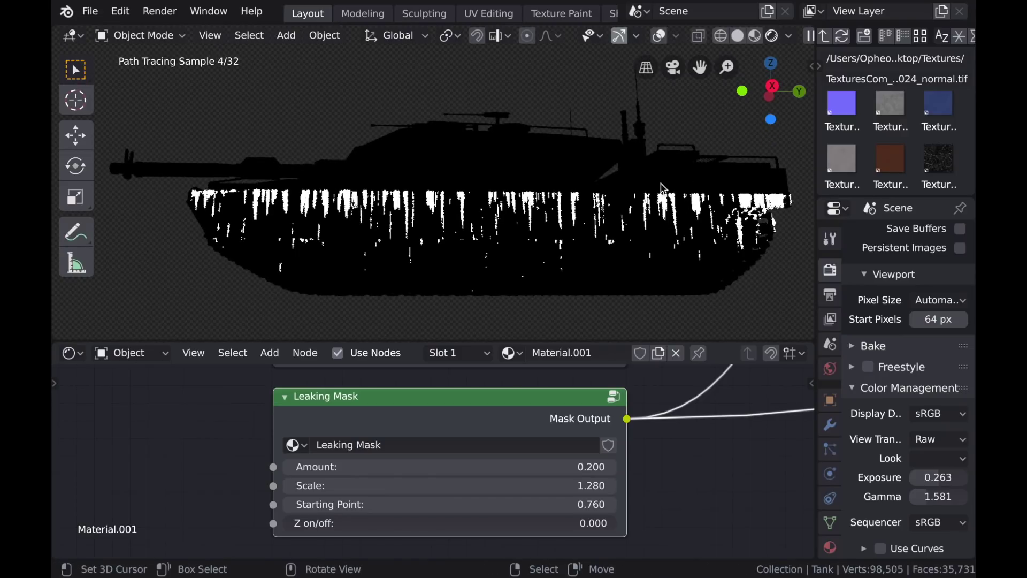
{"action": "left_click_drag", "start_coordinate": [474, 503], "coordinate": [374, 504]}
{"action": "mouse_move", "coordinate": [641, 235]}
{"action": "middle_mouse_down"}
{"action": "mouse_move", "coordinate": [618, 253]}
{"action": "mouse_move", "coordinate": [628, 245]}
{"action": "middle_mouse_up"}
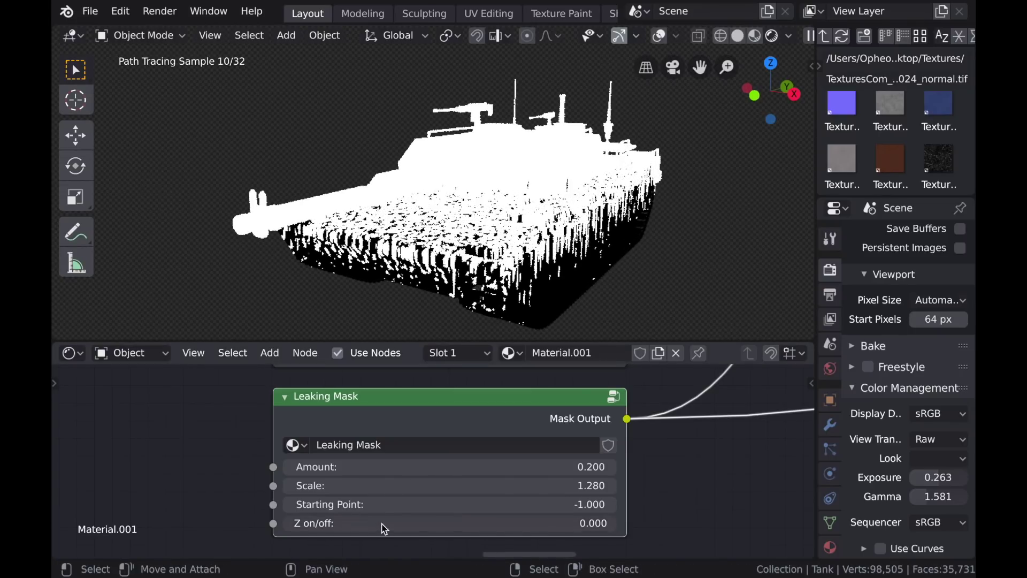
- Try the Leaking Mask with Z on/off at 1.000, check the streaks around the tank, and return it to 0.000
{"action": "left_click_drag", "start_coordinate": [383, 523], "coordinate": [407, 523]}
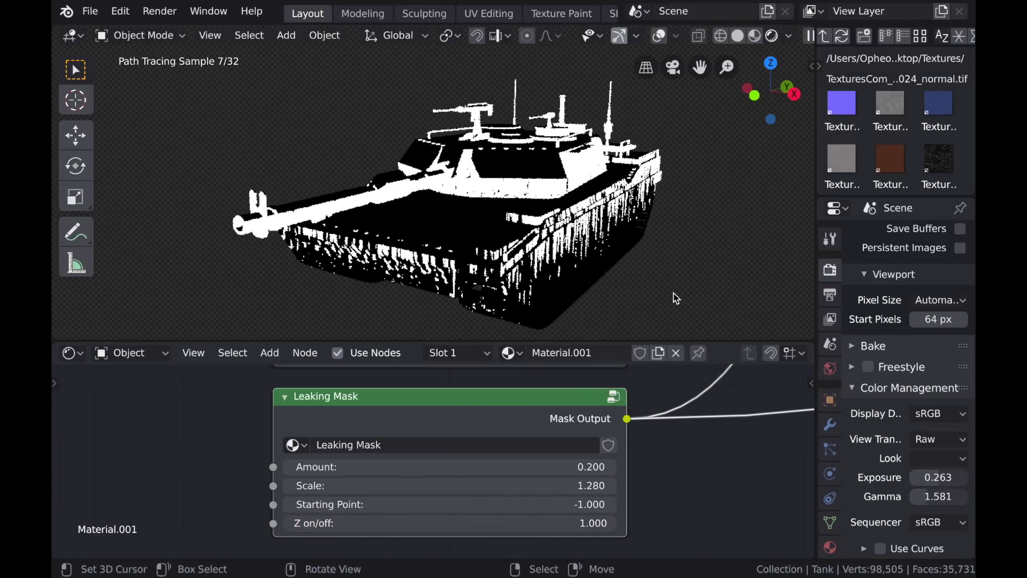
{"action": "middle_click_drag", "start_coordinate": [572, 281], "coordinate": [433, 254]}
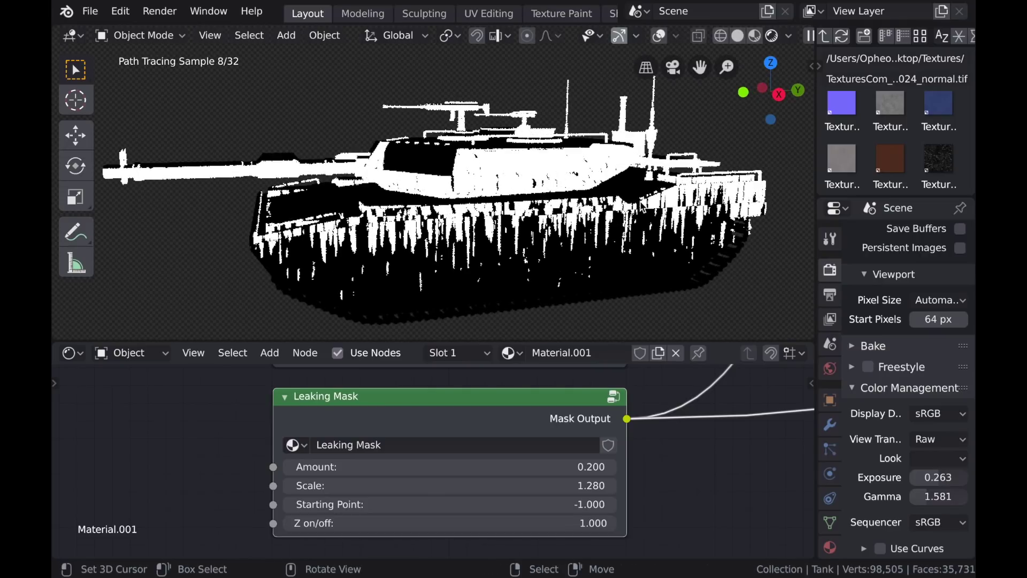
{"action": "middle_click_drag", "start_coordinate": [434, 290], "coordinate": [525, 300]}
{"action": "left_click_drag", "start_coordinate": [579, 530], "coordinate": [551, 529]}
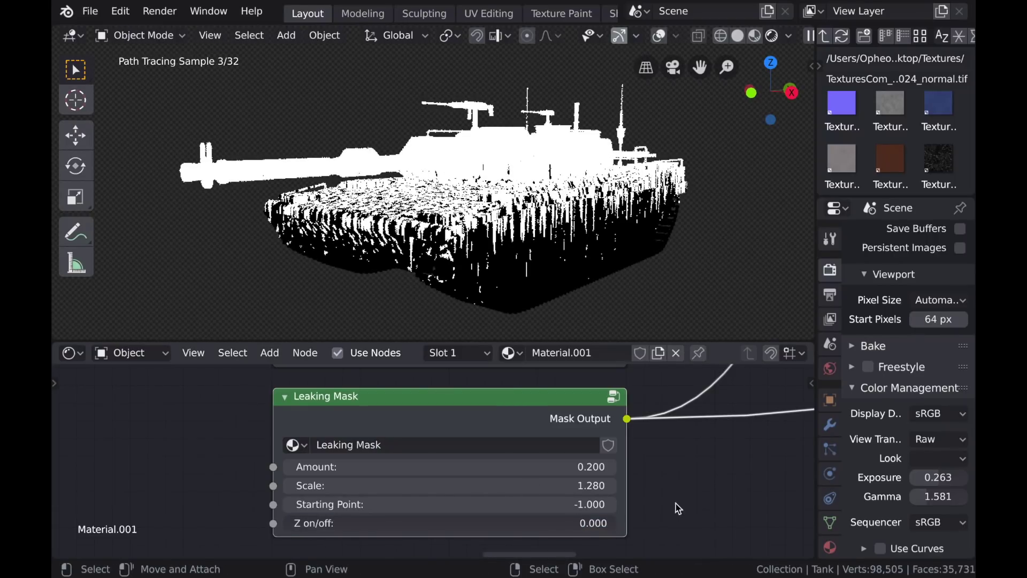
- Add an Image Texture node beside the Leaking Mask and create a blank black 1024 x 1024 px image named Erase Leaking in it
{"action": "scroll", "coordinate": [703, 481], "scroll_direction": "down", "scroll_amount": 2}
{"action": "scroll", "coordinate": [550, 500], "scroll_direction": "down", "scroll_amount": 2}
{"action": "scroll", "coordinate": [476, 509], "scroll_direction": "up", "scroll_amount": 5}
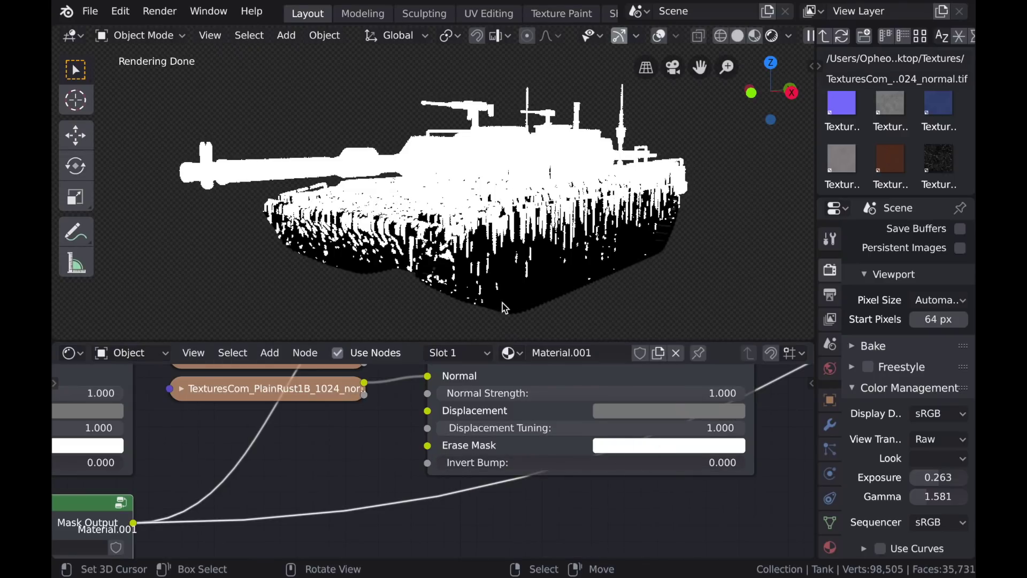
{"action": "scroll", "coordinate": [380, 499], "scroll_direction": "down", "scroll_amount": 2}
{"action": "scroll", "coordinate": [408, 449], "scroll_direction": "up", "scroll_amount": 1}
{"action": "scroll", "coordinate": [328, 475], "scroll_direction": "up", "scroll_amount": 1}
{"action": "key", "text": "shift+a"}
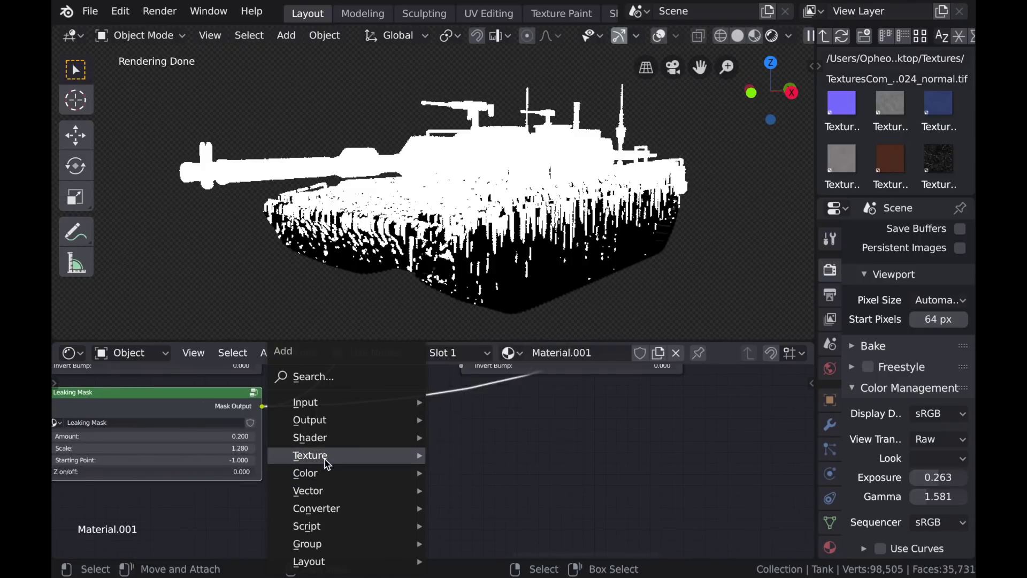
{"action": "mouse_move", "coordinate": [327, 461]}
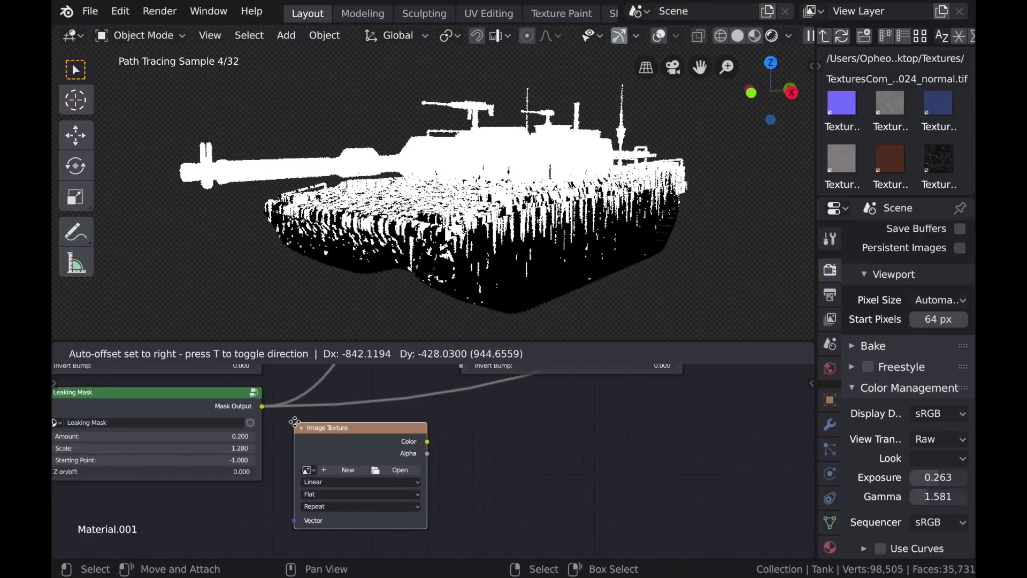
{"action": "left_click", "coordinate": [268, 437]}
{"action": "left_click", "coordinate": [348, 470]}
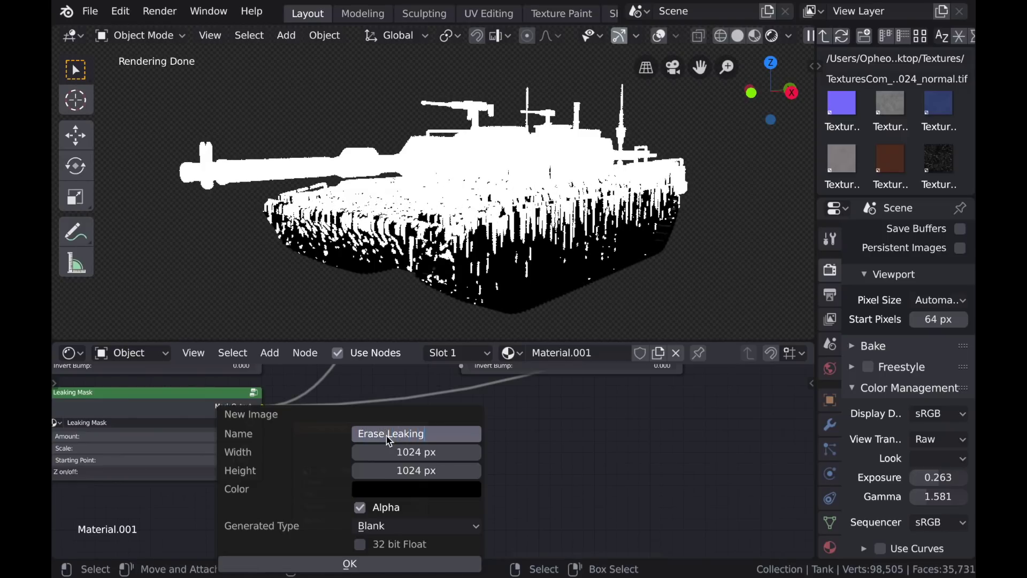
{"action": "key", "text": "Return"}
{"action": "left_click", "coordinate": [349, 564]}
- Connect the Erase Leaking image's Color to the last Mask_Base's Erase Mask and restore the full Principled BSDF shading
{"action": "scroll", "coordinate": [455, 467], "scroll_direction": "down", "scroll_amount": 2}
{"action": "mouse_move", "coordinate": [421, 471]}
{"action": "left_mouse_down"}
{"action": "mouse_move", "coordinate": [421, 420]}
{"action": "mouse_move", "coordinate": [444, 414]}
{"action": "left_mouse_up"}
{"action": "scroll", "coordinate": [623, 417], "scroll_direction": "down", "scroll_amount": 5}
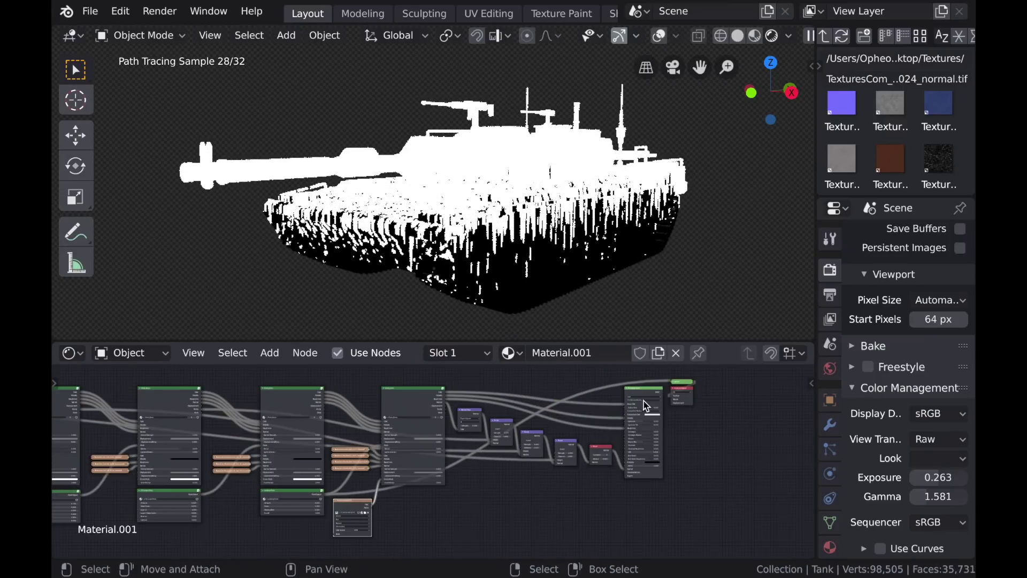
{"action": "left_click", "coordinate": [649, 399], "text": "ctrl+shift"}
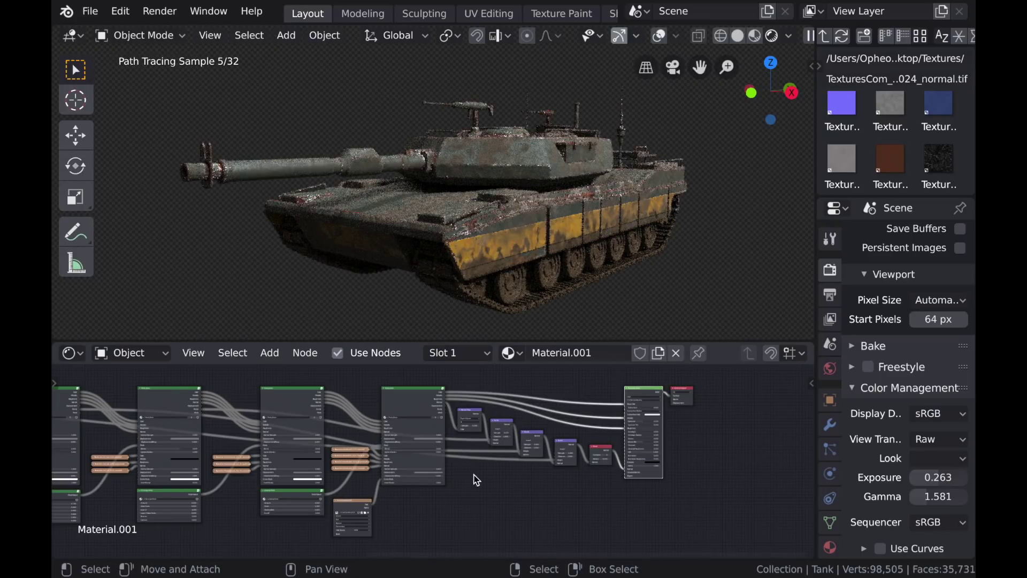
- In the Texture Paint workspace, make the new Erase Leaking image active, enable face selection masking and choose the Fill tool
{"action": "left_click", "coordinate": [569, 16]}
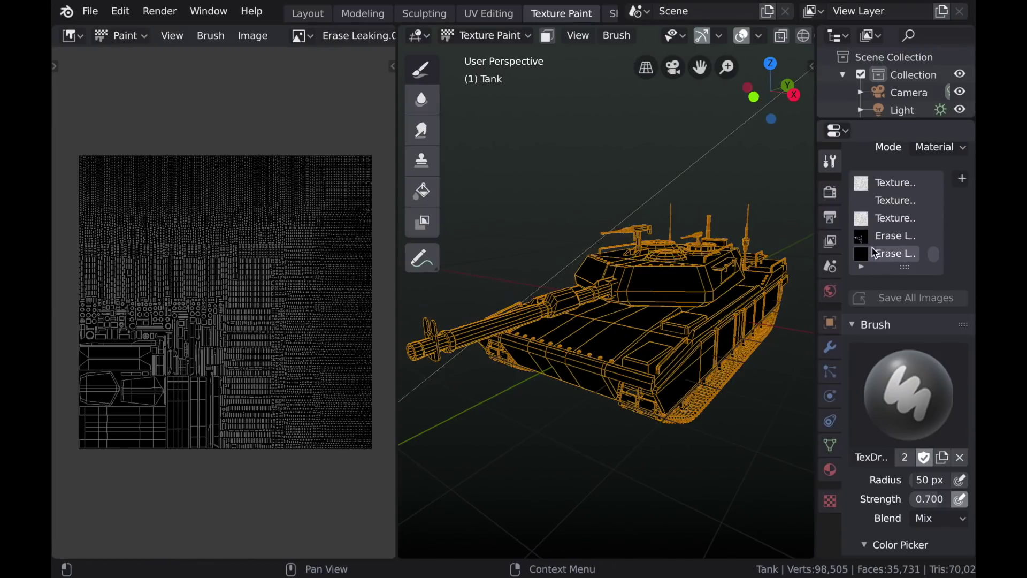
{"action": "left_click", "coordinate": [547, 36]}
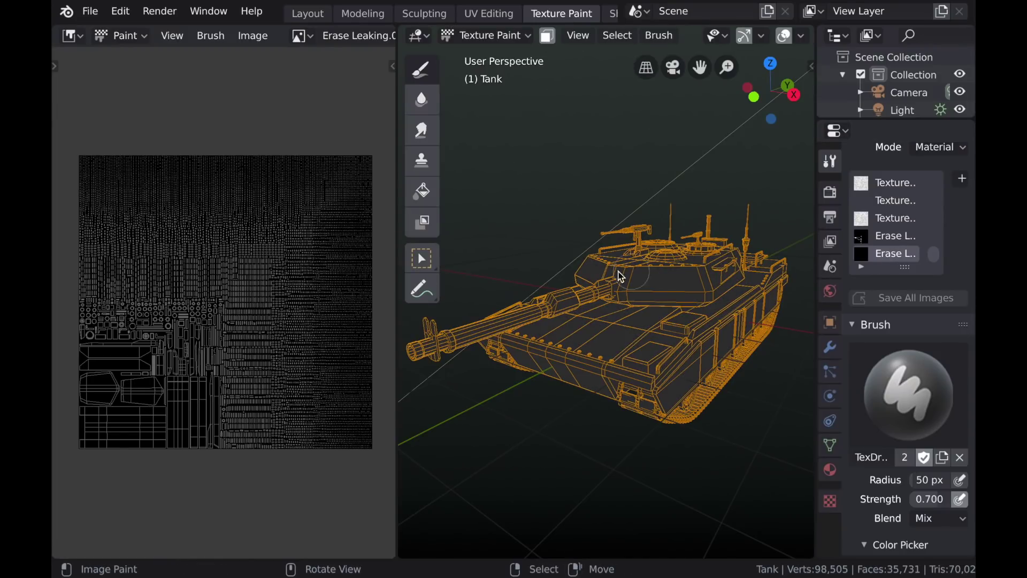
{"action": "left_click", "coordinate": [422, 190]}
{"action": "scroll", "coordinate": [917, 412], "scroll_direction": "down", "scroll_amount": 3}
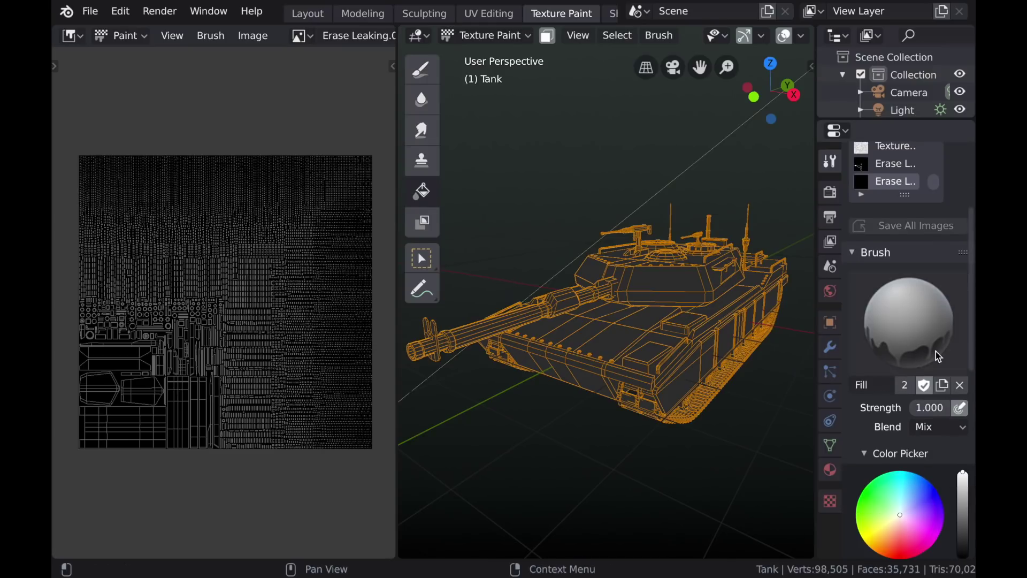
{"action": "scroll", "coordinate": [656, 344], "scroll_direction": "down", "scroll_amount": 5}
{"action": "scroll", "coordinate": [658, 343], "scroll_direction": "up", "scroll_amount": 5}
- Select the linked faces of the tank's lower front hull plate for painting
{"action": "middle_click_drag", "start_coordinate": [690, 345], "coordinate": [634, 335]}
{"action": "key", "text": "l"}
{"action": "key", "text": "l"}
{"action": "key", "text": "l"}
{"action": "mouse_move", "coordinate": [715, 332]}
{"action": "middle_mouse_down"}
{"action": "mouse_move", "coordinate": [674, 358]}
{"action": "mouse_move", "coordinate": [679, 332]}
{"action": "mouse_move", "coordinate": [627, 336]}
{"action": "middle_mouse_up"}
{"action": "key", "text": "c"}
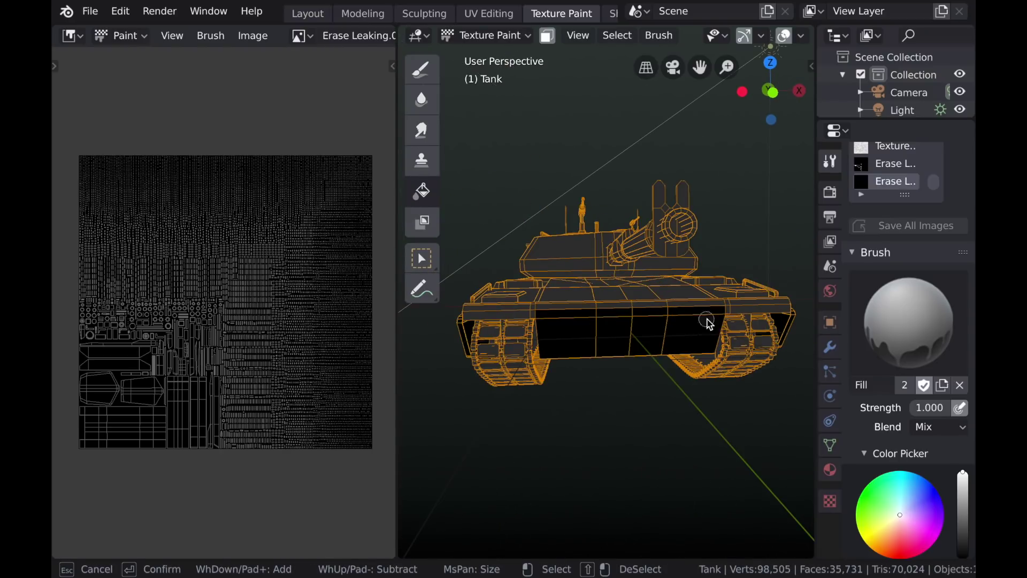
{"action": "key", "text": "Escape"}
- Add the armour skirt panels along the tank's sides to the face selection
{"action": "middle_click_drag", "start_coordinate": [701, 343], "coordinate": [635, 346]}
{"action": "scroll", "coordinate": [635, 346], "scroll_direction": "up", "scroll_amount": 2}
{"action": "key", "text": "c"}
{"action": "left_click", "coordinate": [454, 326]}
{"action": "middle_click_drag", "start_coordinate": [706, 321], "coordinate": [669, 319]}
{"action": "key", "text": "c"}
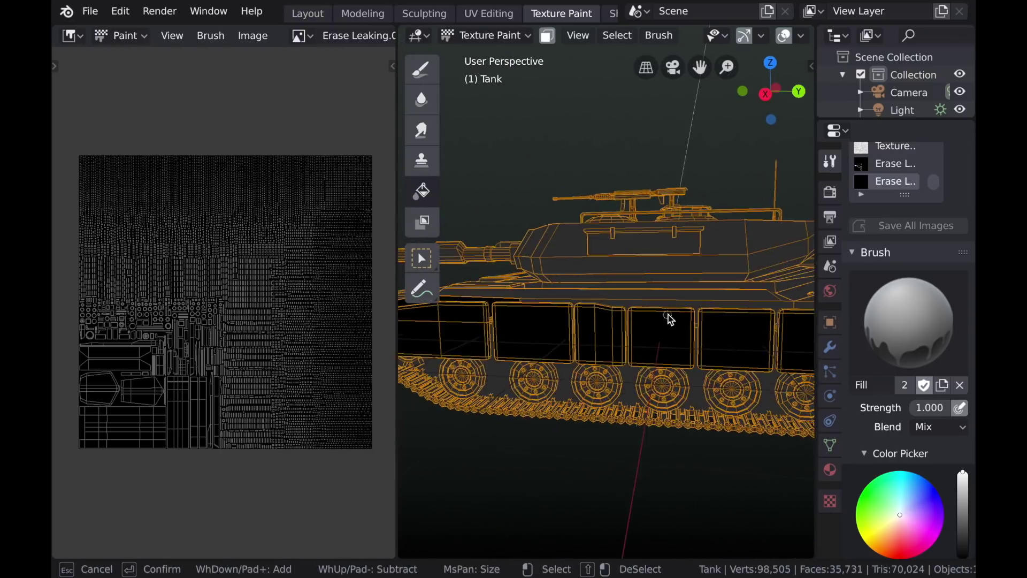
{"action": "middle_click_drag", "start_coordinate": [770, 292], "coordinate": [725, 285]}
{"action": "key", "text": "c"}
{"action": "key", "text": "Escape"}
{"action": "middle_click_drag", "start_coordinate": [759, 321], "coordinate": [717, 389]}
{"action": "key", "text": "c"}
{"action": "key", "text": "c"}
{"action": "key", "text": "Escape"}
- Fill the selected tank faces with white and save the painted mask as Erase Leaking.001.png
{"action": "scroll", "coordinate": [633, 367], "scroll_direction": "down", "scroll_amount": 5}
{"action": "left_click", "coordinate": [649, 332]}
{"action": "mouse_move", "coordinate": [603, 382]}
{"action": "middle_mouse_down"}
{"action": "mouse_move", "coordinate": [620, 396]}
{"action": "mouse_move", "coordinate": [687, 394]}
{"action": "mouse_move", "coordinate": [543, 403]}
{"action": "mouse_move", "coordinate": [624, 391]}
{"action": "middle_mouse_up"}
{"action": "left_click", "coordinate": [255, 36]}
{"action": "left_click", "coordinate": [259, 192]}
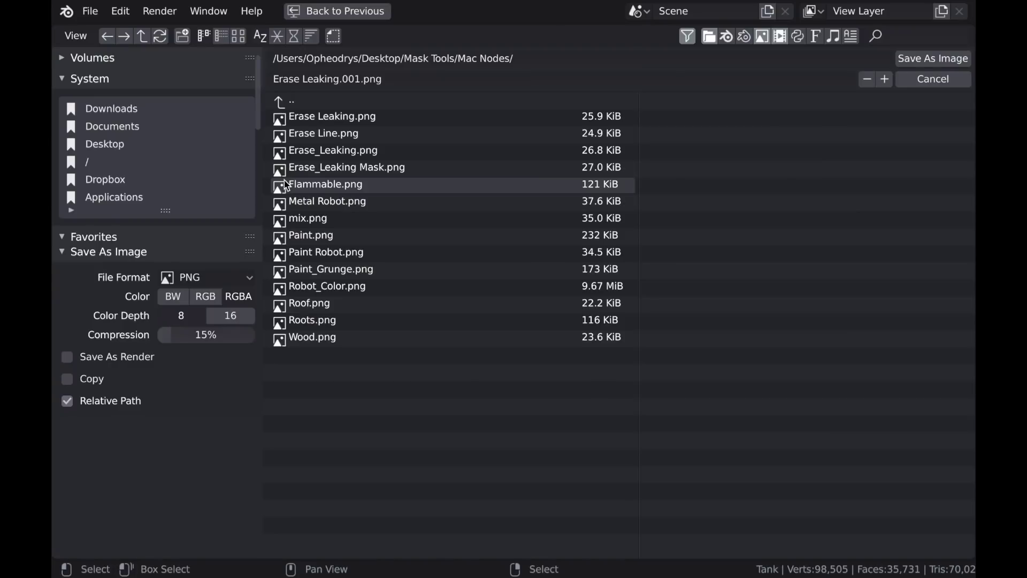
{"action": "left_click", "coordinate": [935, 61]}
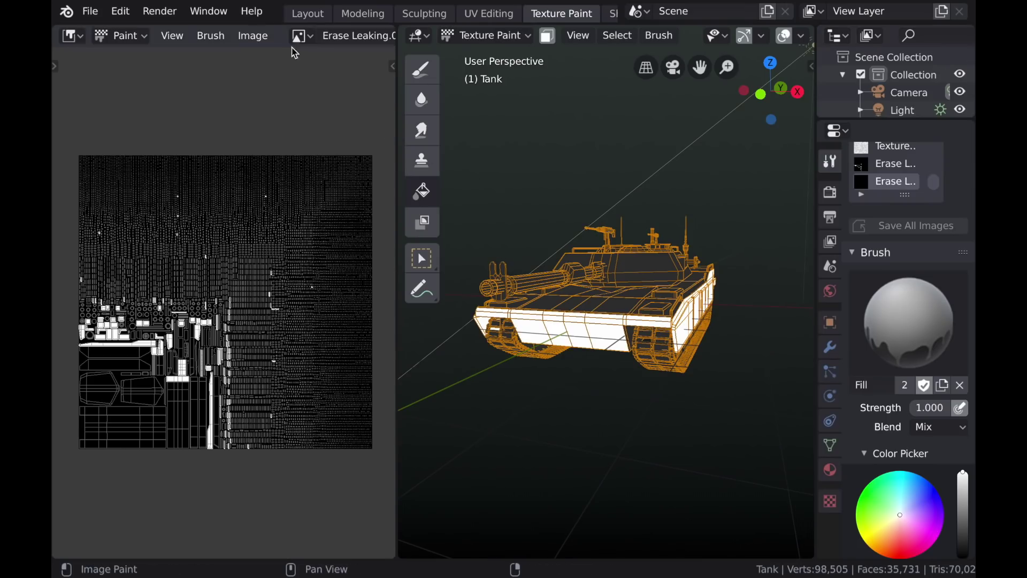
- Return to the Layout workspace and inspect the rusted tank from the front and rear together with its chain of Mask_Base groups
{"action": "left_click", "coordinate": [308, 13]}
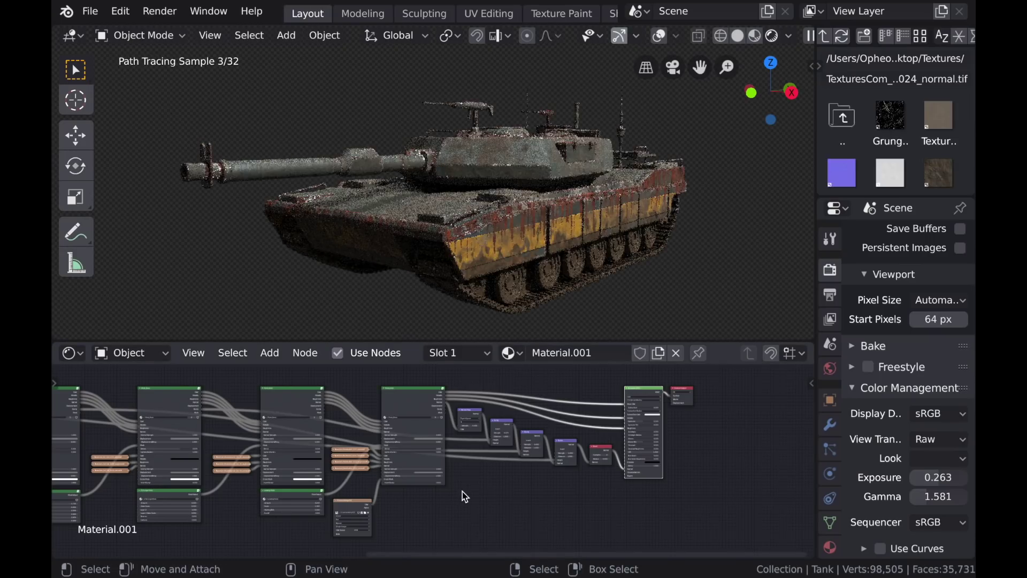
{"action": "mouse_move", "coordinate": [535, 284]}
{"action": "middle_mouse_down"}
{"action": "mouse_move", "coordinate": [568, 300]}
{"action": "mouse_move", "coordinate": [566, 314]}
{"action": "middle_mouse_up"}
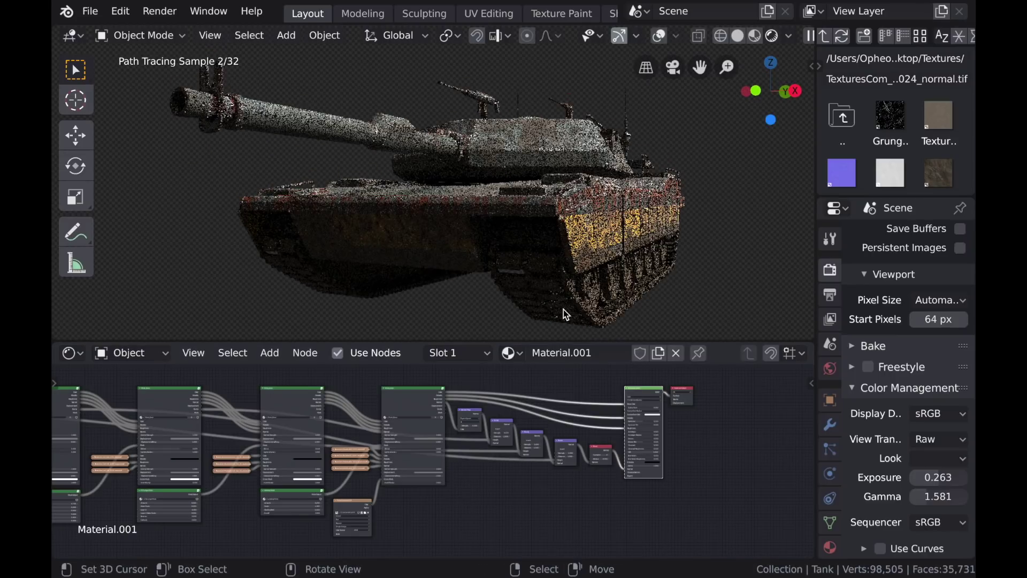
{"action": "scroll", "coordinate": [264, 475], "scroll_direction": "down", "scroll_amount": 2}
{"action": "middle_click_drag", "start_coordinate": [261, 470], "coordinate": [431, 466]}
{"action": "scroll", "coordinate": [431, 466], "scroll_direction": "down", "scroll_amount": 2}
{"action": "mouse_move", "coordinate": [665, 283]}
{"action": "middle_mouse_down"}
{"action": "mouse_move", "coordinate": [510, 283]}
{"action": "mouse_move", "coordinate": [488, 237]}
{"action": "mouse_move", "coordinate": [538, 270]}
{"action": "middle_mouse_up"}
{"action": "scroll", "coordinate": [533, 291], "scroll_direction": "down", "scroll_amount": 2}
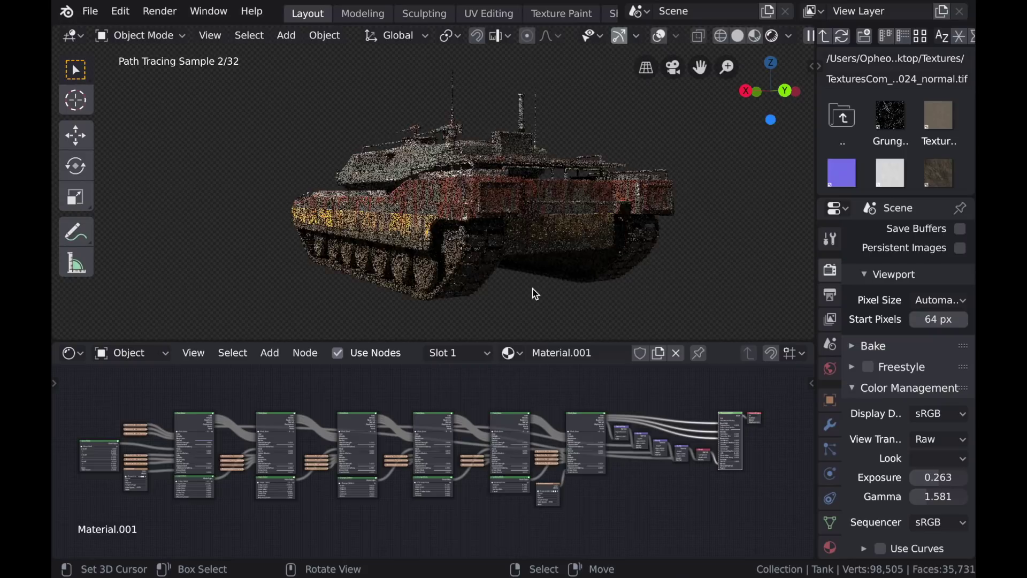
{"action": "scroll", "coordinate": [607, 524], "scroll_direction": "up", "scroll_amount": 6}
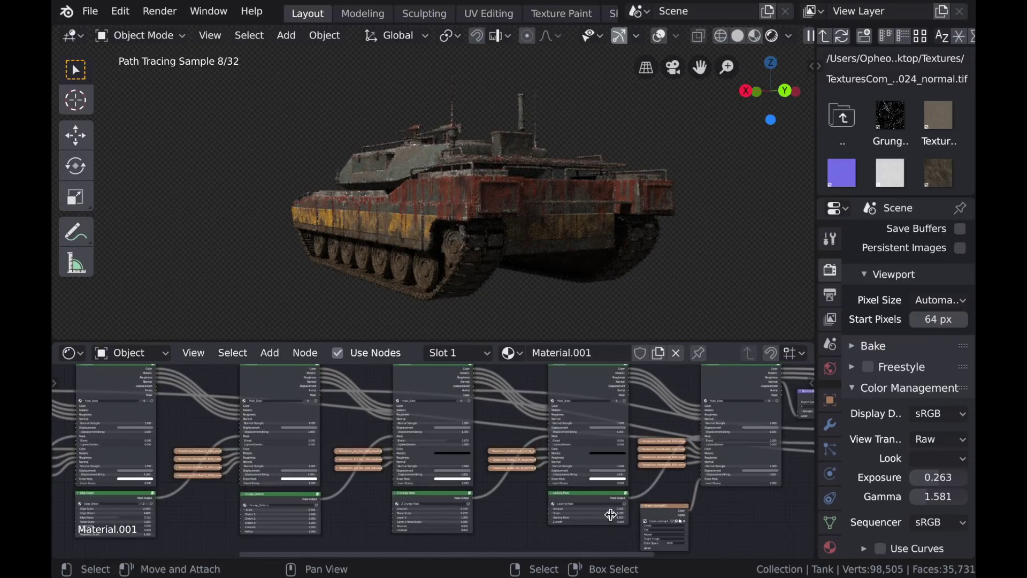
{"action": "scroll", "coordinate": [536, 463], "scroll_direction": "up", "scroll_amount": 3}
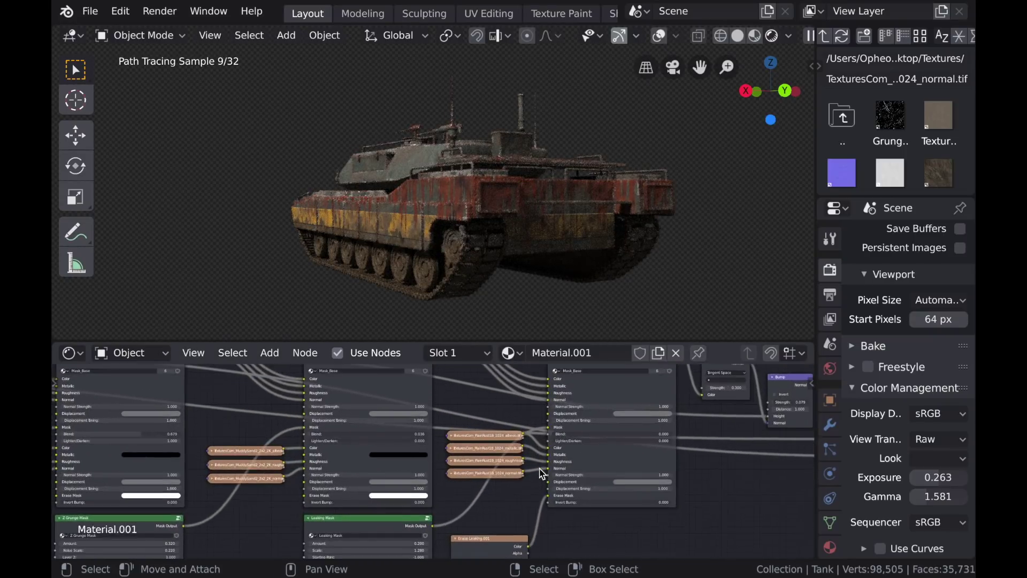
{"action": "left_click_drag", "start_coordinate": [620, 426], "coordinate": [647, 426]}
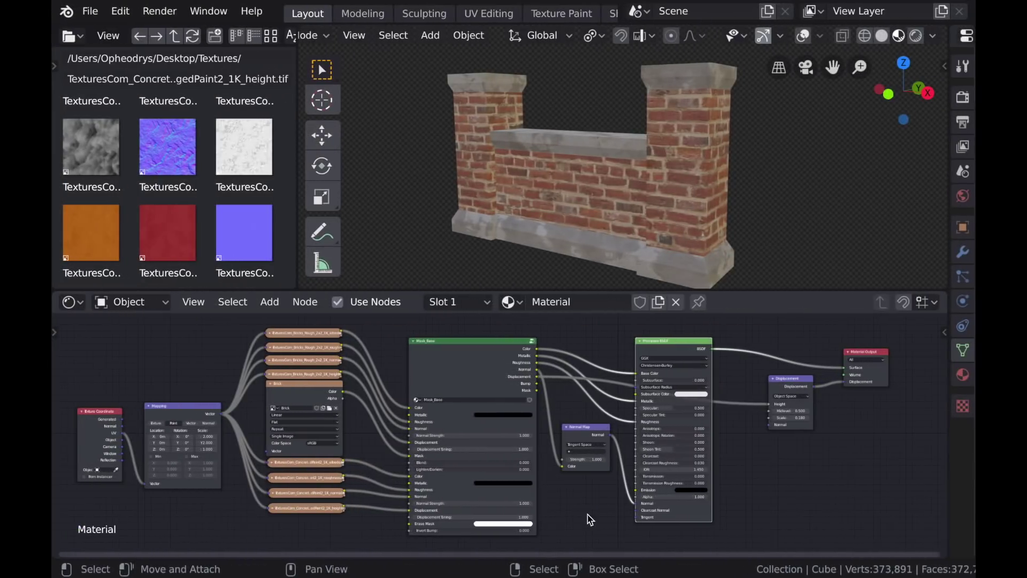
- In the brick wall scene, preview the Brick mask image on the wall and return to the Principled BSDF shading
{"action": "middle_click_drag", "start_coordinate": [632, 213], "coordinate": [659, 216]}
{"action": "scroll", "coordinate": [627, 210], "scroll_direction": "down", "scroll_amount": 2}
{"action": "scroll", "coordinate": [661, 209], "scroll_direction": "up", "scroll_amount": 2}
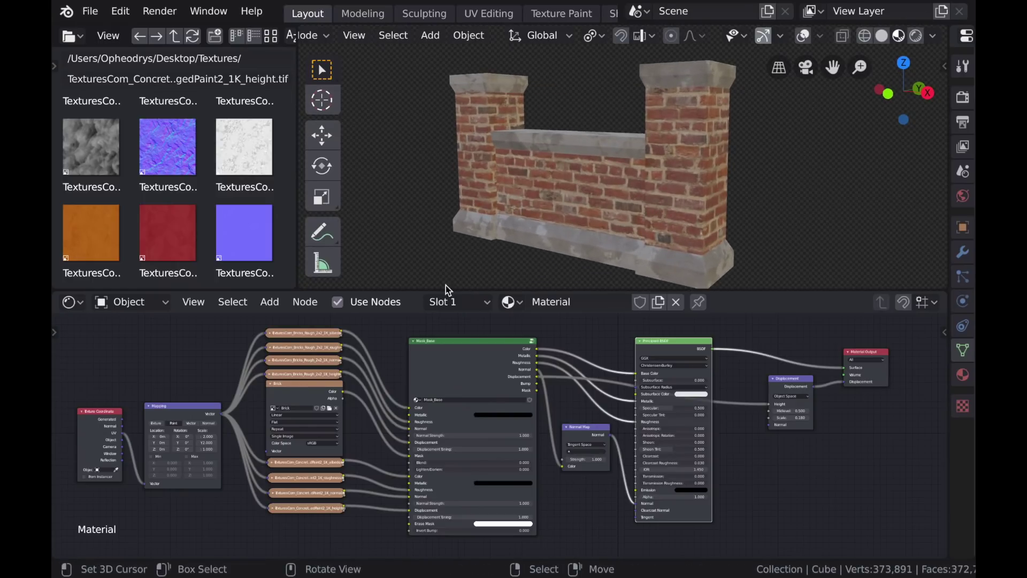
{"action": "left_click", "coordinate": [320, 396], "text": "ctrl+shift"}
{"action": "middle_click_drag", "start_coordinate": [573, 233], "coordinate": [608, 225]}
{"action": "left_click", "coordinate": [673, 347], "text": "ctrl+shift"}
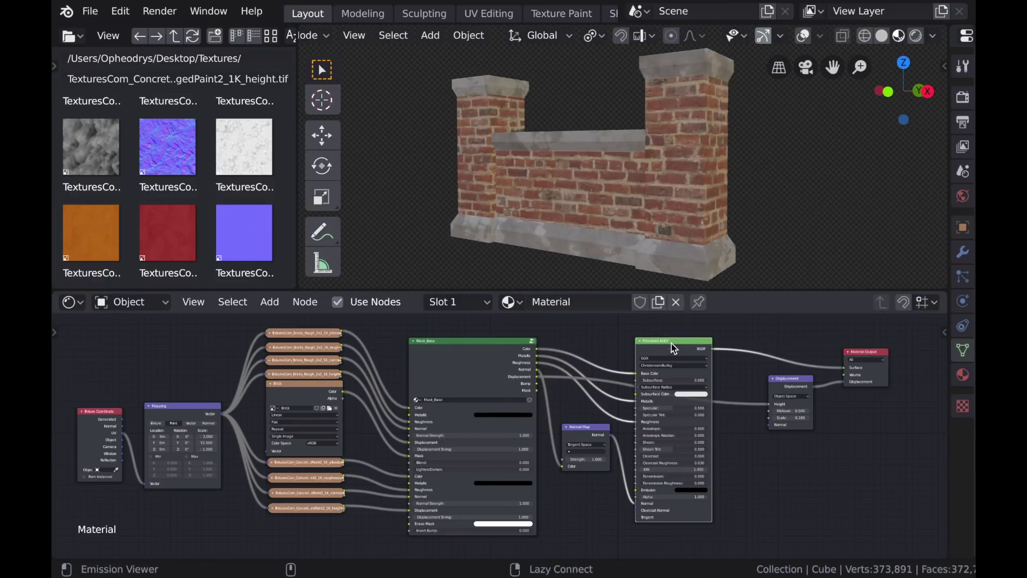
- Switch the viewport to rendered shading and preview the wall's Mask_Base outputs in turn up to Displacement, ending on the Principled BSDF
{"action": "left_click", "coordinate": [915, 36]}
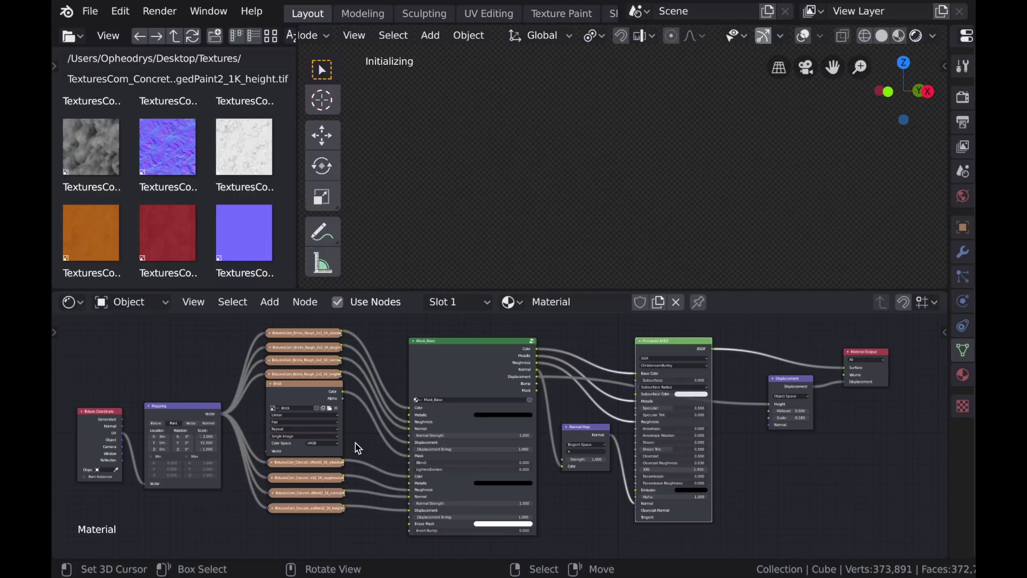
{"action": "left_click", "coordinate": [485, 366], "text": "ctrl+shift"}
{"action": "left_click", "coordinate": [484, 366], "text": "ctrl+shift"}
{"action": "left_click", "coordinate": [485, 366], "text": "ctrl+shift"}
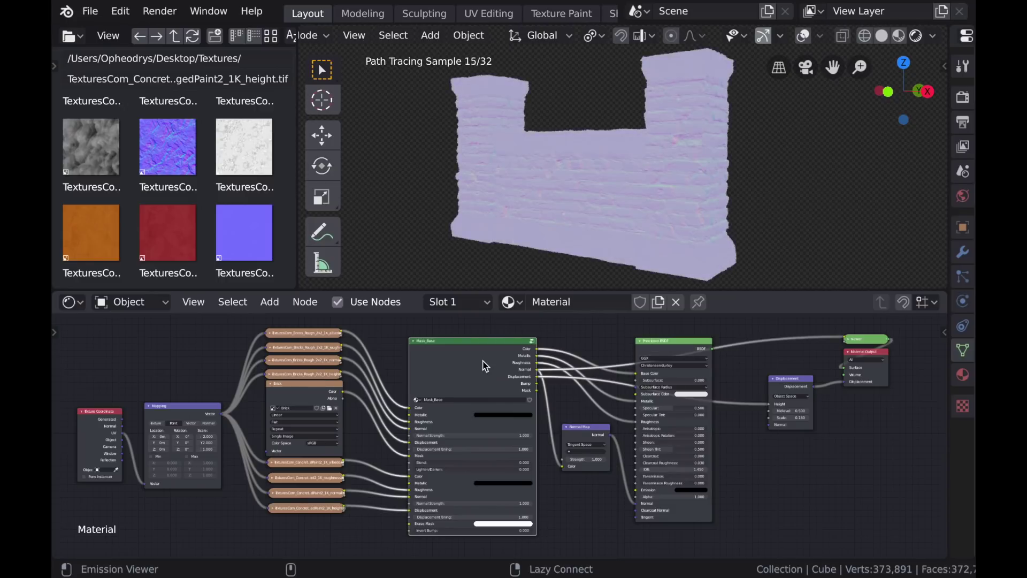
{"action": "left_click", "coordinate": [484, 366], "text": "ctrl+shift"}
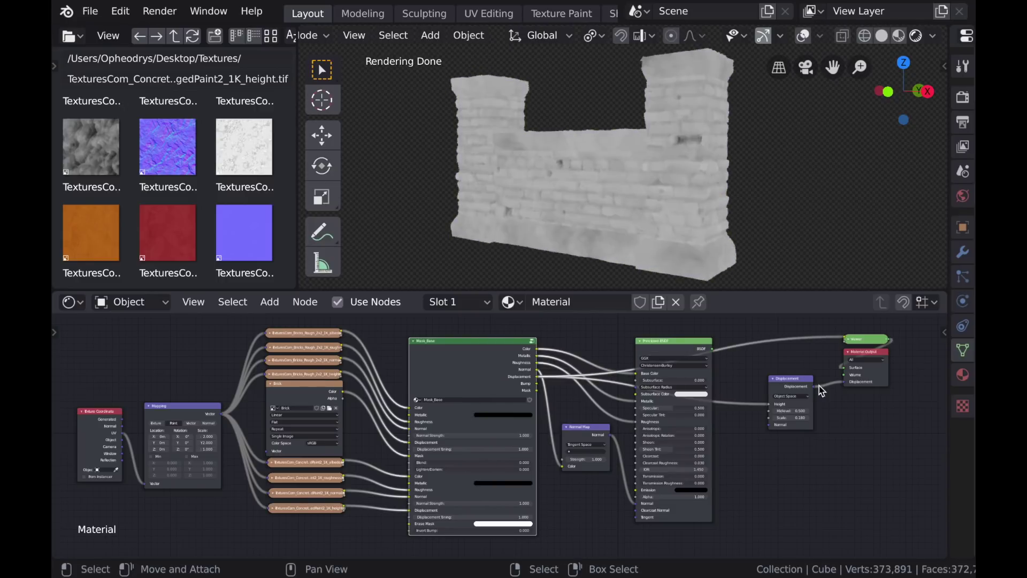
{"action": "left_click", "coordinate": [673, 351], "text": "ctrl+shift"}
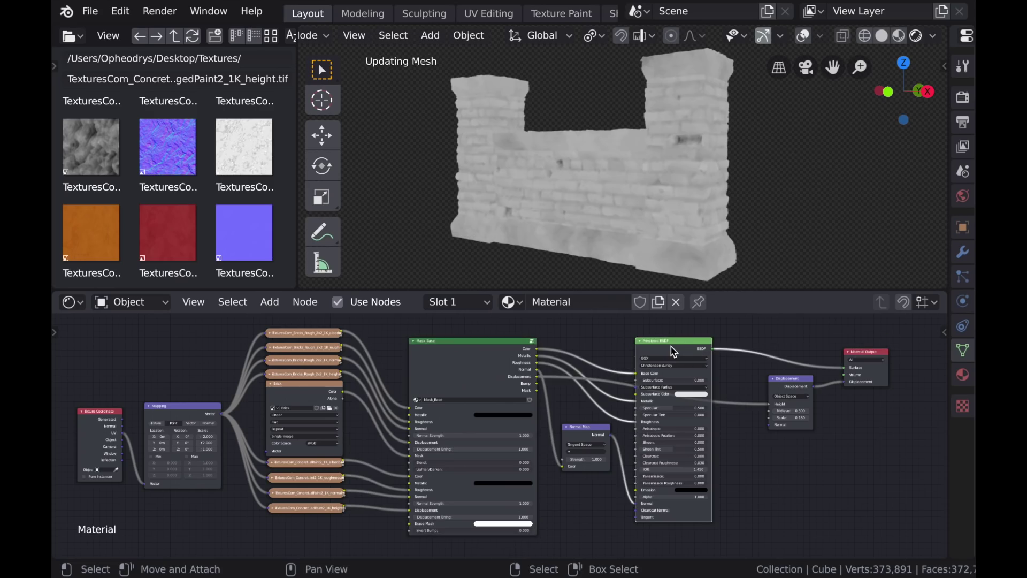
- Set the concrete layer's Displacement Tuning to 0.001 on the brick wall's Mask_Base node
{"action": "scroll", "coordinate": [717, 102], "scroll_direction": "up", "scroll_amount": 5}
{"action": "middle_click_drag", "start_coordinate": [716, 104], "coordinate": [709, 174]}
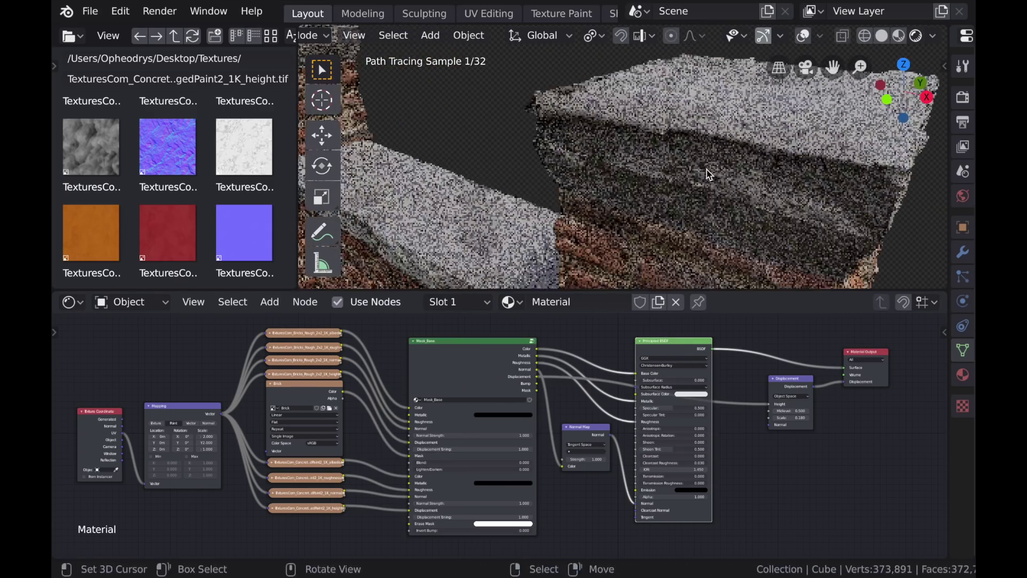
{"action": "scroll", "coordinate": [709, 175], "scroll_direction": "down", "scroll_amount": 2}
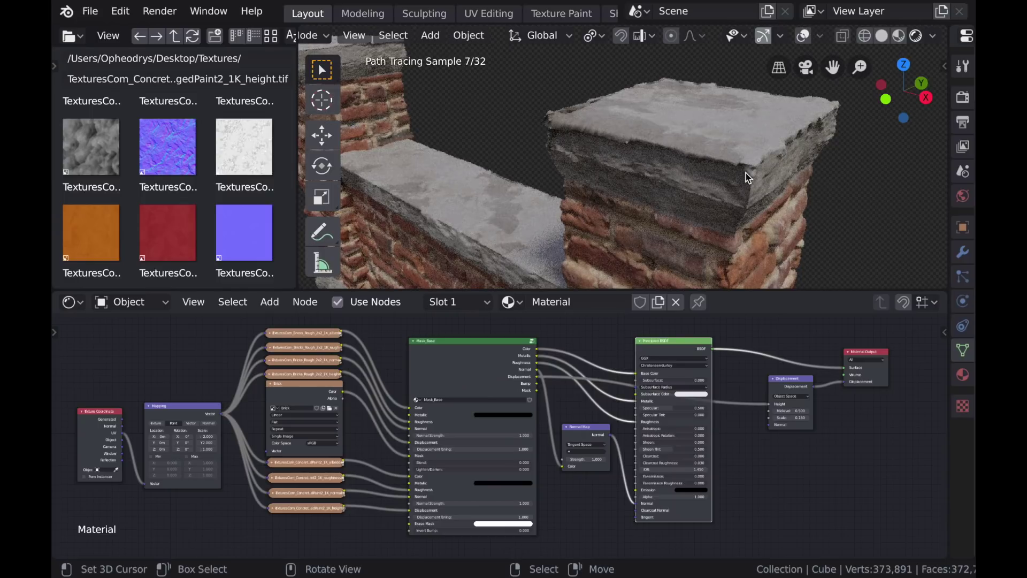
{"action": "scroll", "coordinate": [587, 488], "scroll_direction": "up", "scroll_amount": 2}
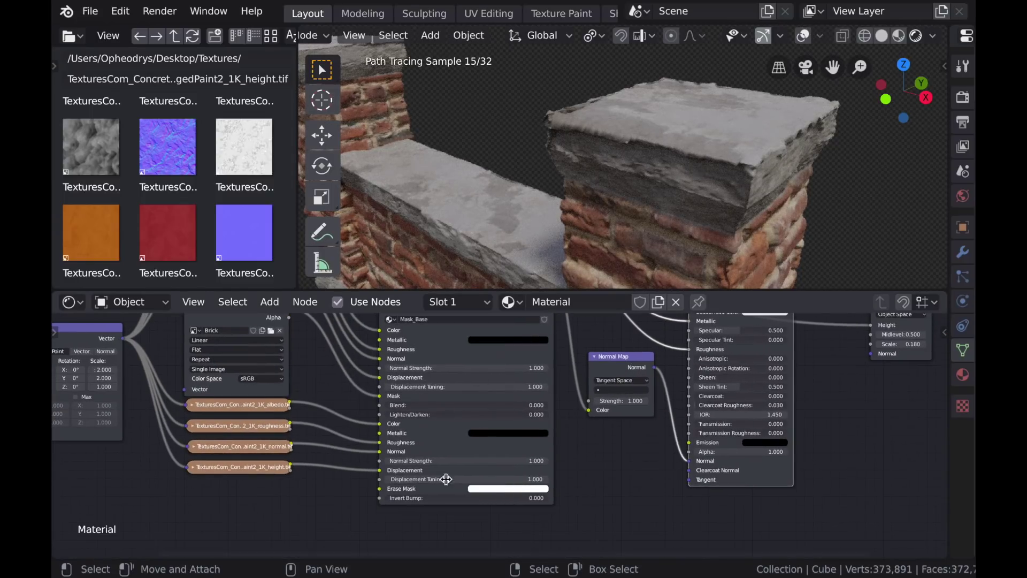
{"action": "scroll", "coordinate": [446, 479], "scroll_direction": "up", "scroll_amount": 2}
{"action": "left_click", "coordinate": [509, 443]}
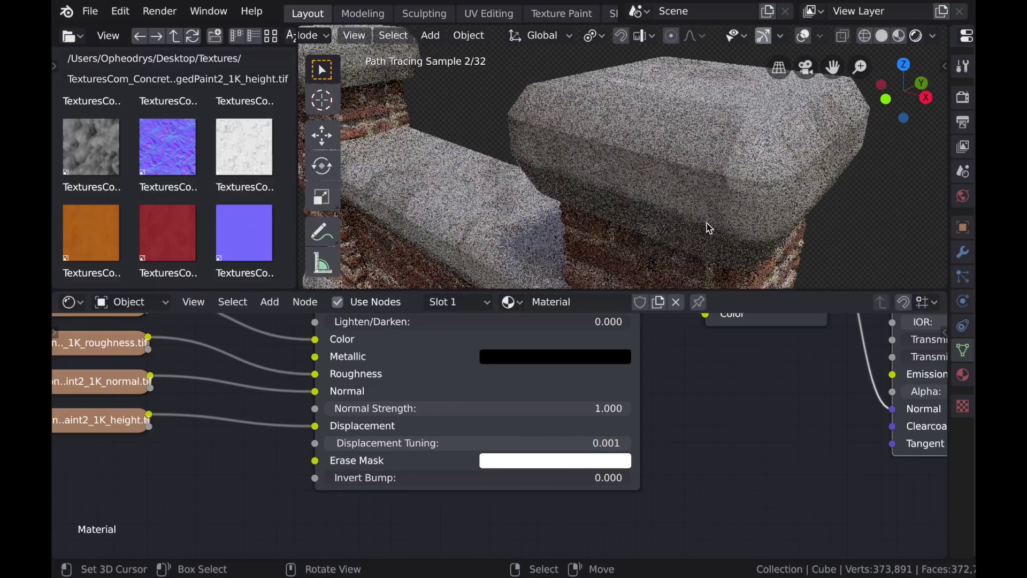
- Set the concrete layer's Displacement Tuning to 0.7 and check the whole wall from another side
{"action": "left_click", "coordinate": [446, 445]}
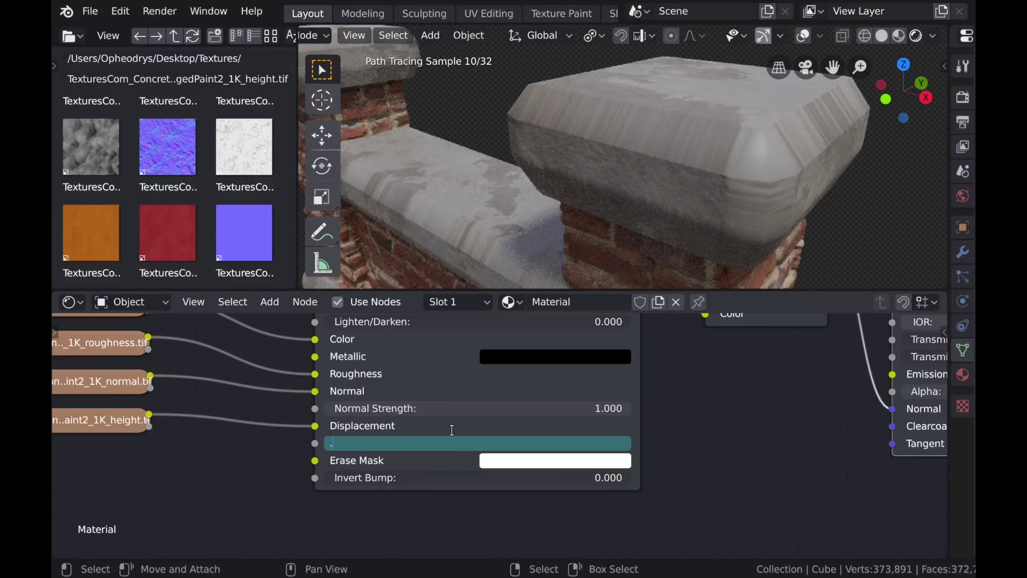
{"action": "key", "text": "Return"}
{"action": "middle_click_drag", "start_coordinate": [621, 208], "coordinate": [688, 239]}
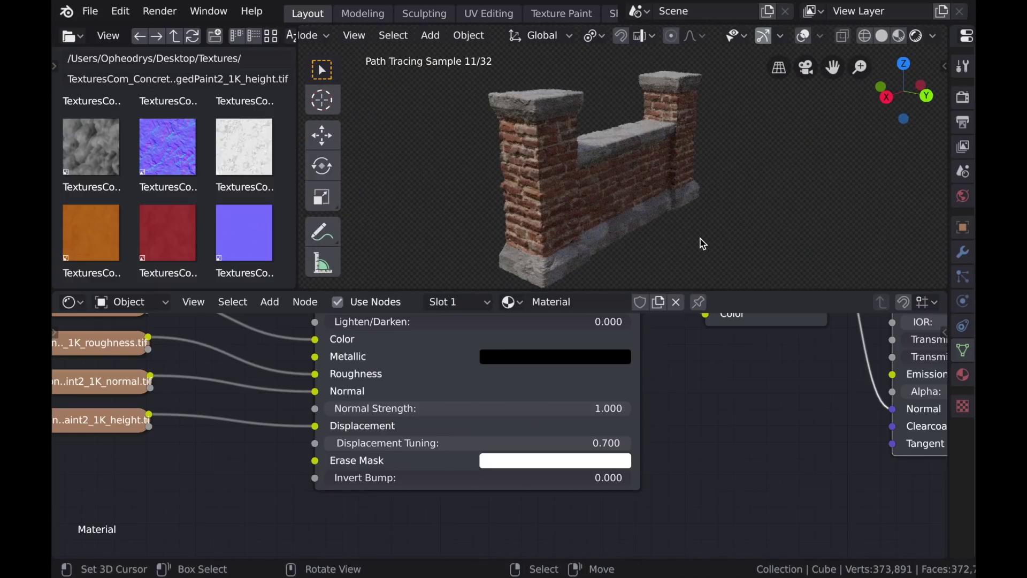
{"action": "scroll", "coordinate": [623, 443], "scroll_direction": "down", "scroll_amount": 6}
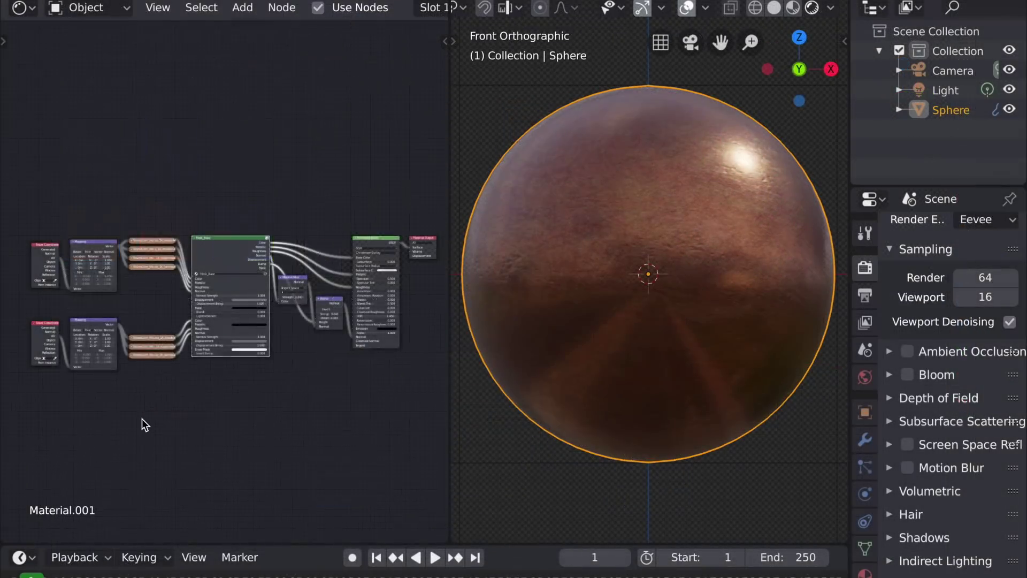
- In the copper sphere's material, add an Image Texture node between the two groups of texture nodes
{"action": "scroll", "coordinate": [152, 336], "scroll_direction": "up", "scroll_amount": 4}
{"action": "key", "text": "shift+a"}
{"action": "mouse_move", "coordinate": [126, 323]}
{"action": "left_click", "coordinate": [286, 172]}
{"action": "left_click", "coordinate": [128, 276]}
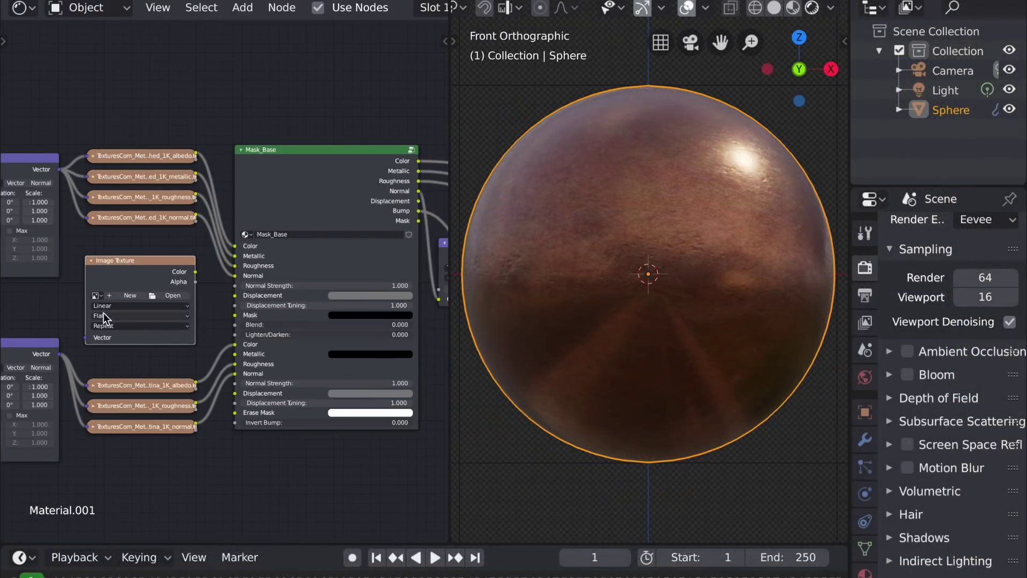
- Create a blank black 1024 x 1024 px image named Copper and connect its Color to the Mask input of Mask_Base
{"action": "left_click", "coordinate": [103, 313]}
{"action": "type", "text": "Copper"}
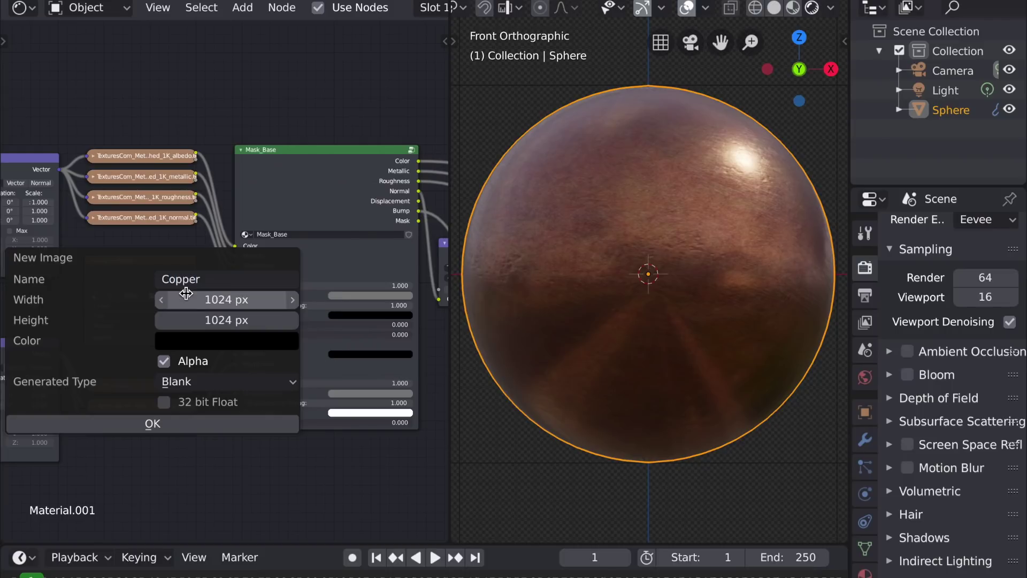
{"action": "left_click", "coordinate": [159, 425]}
{"action": "left_click_drag", "start_coordinate": [213, 306], "coordinate": [236, 315]}
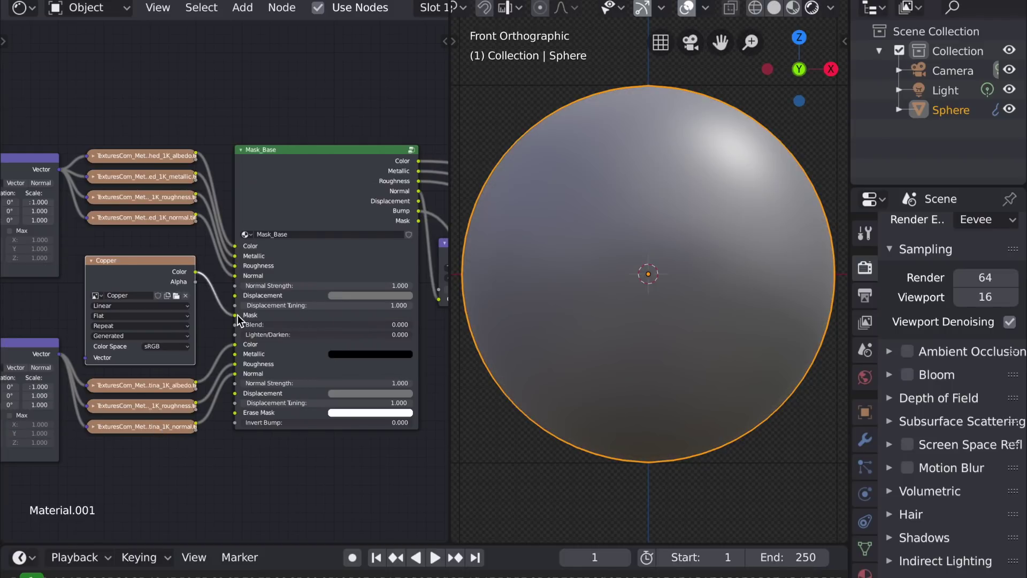
{"action": "scroll", "coordinate": [566, 356], "scroll_direction": "down", "scroll_amount": 1}
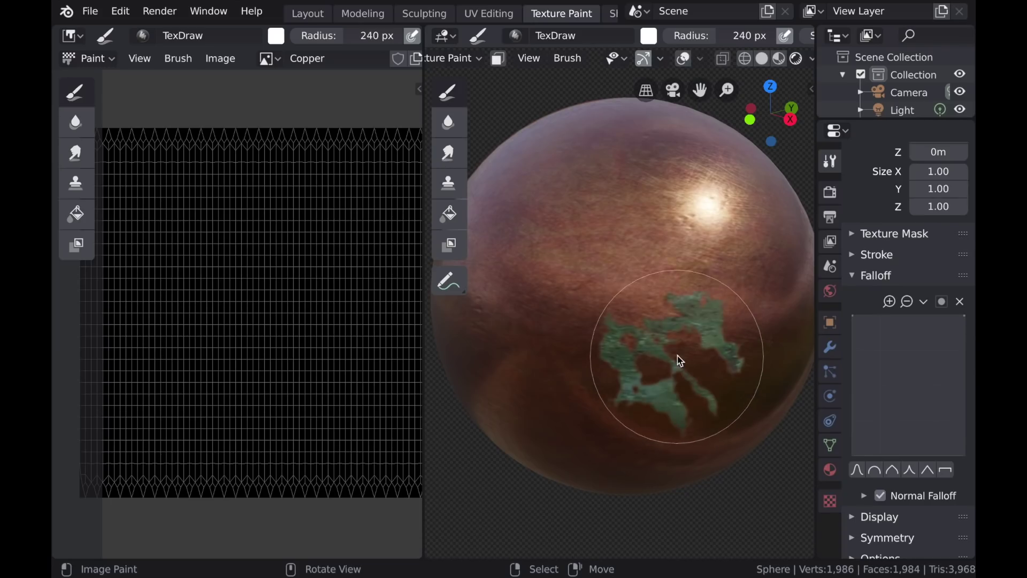
- Paint white green-patina patches around the middle of the copper sphere on the Copper mask, reducing the brush radius to 185 px
{"action": "mouse_move", "coordinate": [678, 360]}
{"action": "left_mouse_down"}
{"action": "mouse_move", "coordinate": [597, 318]}
{"action": "mouse_move", "coordinate": [712, 323]}
{"action": "left_mouse_up"}
{"action": "middle_click_drag", "start_coordinate": [702, 325], "coordinate": [630, 370]}
{"action": "key", "text": "f"}
{"action": "left_click", "coordinate": [611, 372]}
{"action": "mouse_move", "coordinate": [613, 374]}
{"action": "left_mouse_down"}
{"action": "mouse_move", "coordinate": [681, 331]}
{"action": "mouse_move", "coordinate": [726, 242]}
{"action": "left_mouse_up"}
{"action": "mouse_move", "coordinate": [649, 315]}
{"action": "middle_mouse_down"}
{"action": "mouse_move", "coordinate": [671, 314]}
{"action": "mouse_move", "coordinate": [644, 319]}
{"action": "middle_mouse_up"}
{"action": "scroll", "coordinate": [643, 319], "scroll_direction": "up", "scroll_amount": 1}
{"action": "mouse_move", "coordinate": [618, 318]}
{"action": "left_mouse_down"}
{"action": "mouse_move", "coordinate": [684, 347]}
{"action": "mouse_move", "coordinate": [747, 214]}
{"action": "left_mouse_up"}
{"action": "middle_click_drag", "start_coordinate": [594, 310], "coordinate": [649, 306]}
{"action": "scroll", "coordinate": [646, 311], "scroll_direction": "down", "scroll_amount": 4}
{"action": "scroll", "coordinate": [650, 308], "scroll_direction": "up", "scroll_amount": 2}
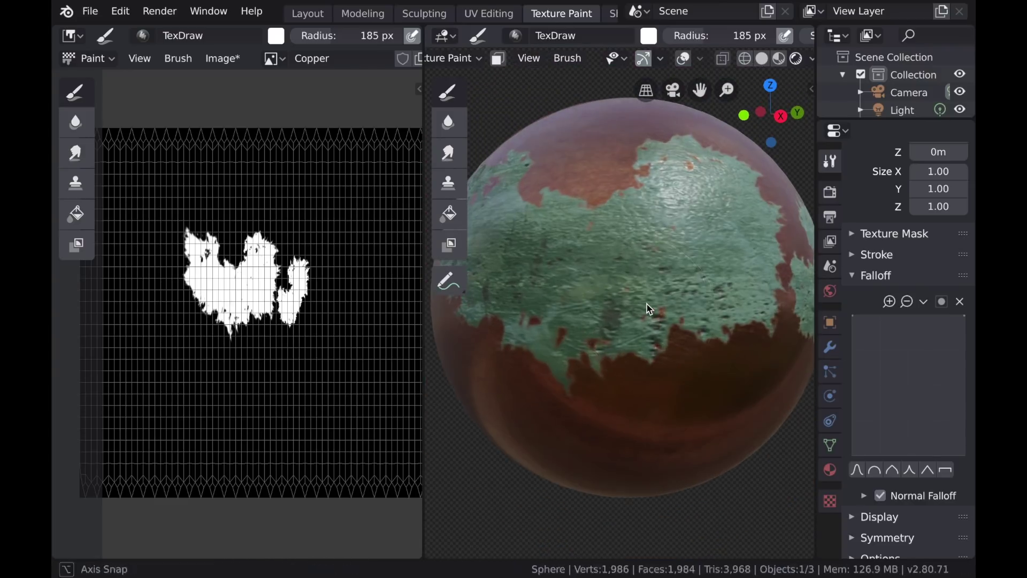
- Replace the image view with the Shader Editor and bring up the sphere's Mask_Base node setup
{"action": "left_click", "coordinate": [73, 36]}
{"action": "left_click", "coordinate": [120, 159]}
{"action": "key", "text": "n"}
{"action": "middle_click_drag", "start_coordinate": [181, 310], "coordinate": [251, 304]}
{"action": "scroll", "coordinate": [251, 304], "scroll_direction": "up", "scroll_amount": 6}
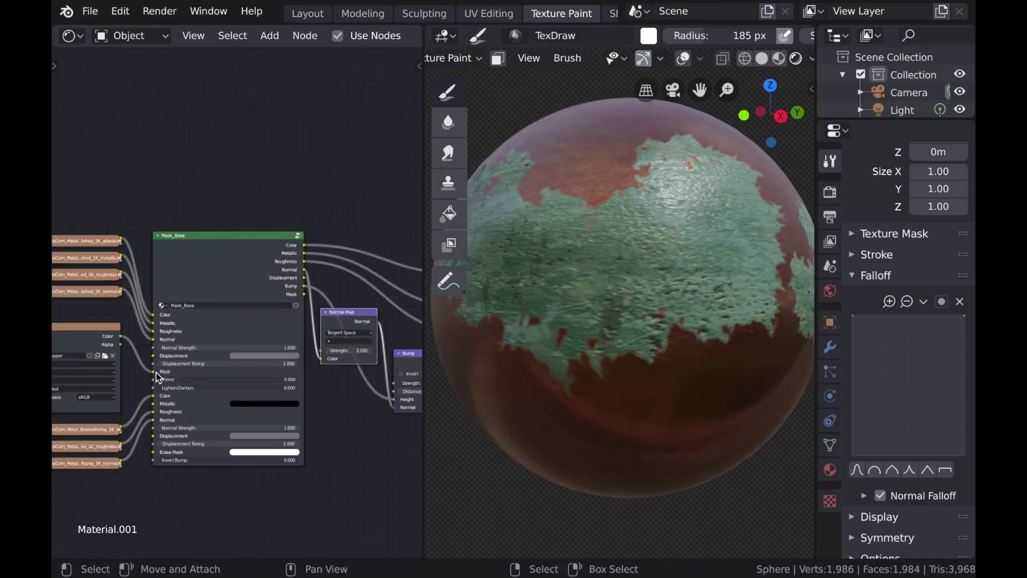
- Try changing the scale in the Mapping nodes of the patina and the copper textures
{"action": "middle_click_drag", "start_coordinate": [239, 355], "coordinate": [223, 364]}
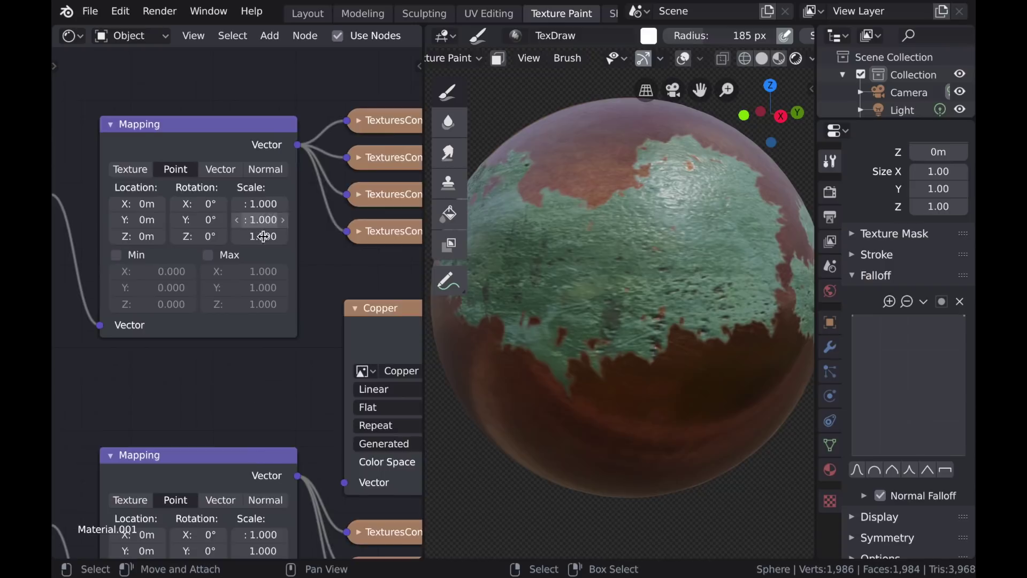
{"action": "middle_click_drag", "start_coordinate": [260, 331], "coordinate": [252, 171]}
{"action": "mouse_move", "coordinate": [257, 373]}
{"action": "left_mouse_down"}
{"action": "mouse_move", "coordinate": [259, 391]}
{"action": "mouse_move", "coordinate": [300, 391]}
{"action": "mouse_move", "coordinate": [258, 391]}
{"action": "left_mouse_up"}
{"action": "middle_click_drag", "start_coordinate": [250, 238], "coordinate": [250, 346]}
{"action": "left_click_drag", "start_coordinate": [254, 151], "coordinate": [257, 167]}
{"action": "middle_click_drag", "start_coordinate": [231, 329], "coordinate": [228, 238]}
- Try rotating the patina textures about Z in their Mapping node
{"action": "left_click_drag", "start_coordinate": [185, 424], "coordinate": [203, 424]}
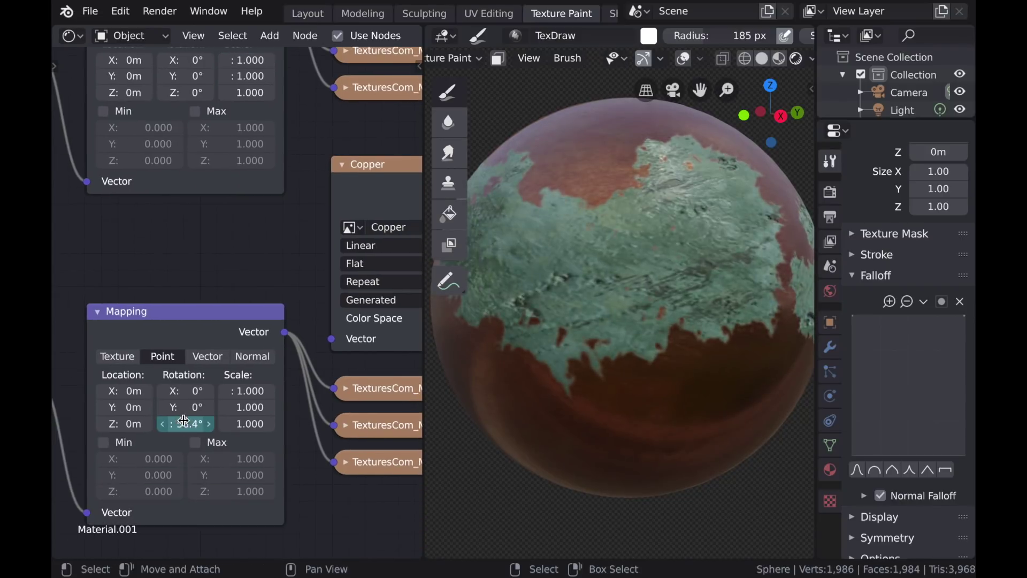
{"action": "right_click", "coordinate": [183, 421]}
{"action": "scroll", "coordinate": [644, 359], "scroll_direction": "down", "scroll_amount": 2}
{"action": "mouse_move", "coordinate": [645, 359]}
{"action": "middle_mouse_down"}
{"action": "mouse_move", "coordinate": [628, 358]}
{"action": "mouse_move", "coordinate": [644, 360]}
{"action": "middle_mouse_up"}
{"action": "scroll", "coordinate": [645, 360], "scroll_direction": "up", "scroll_amount": 1}
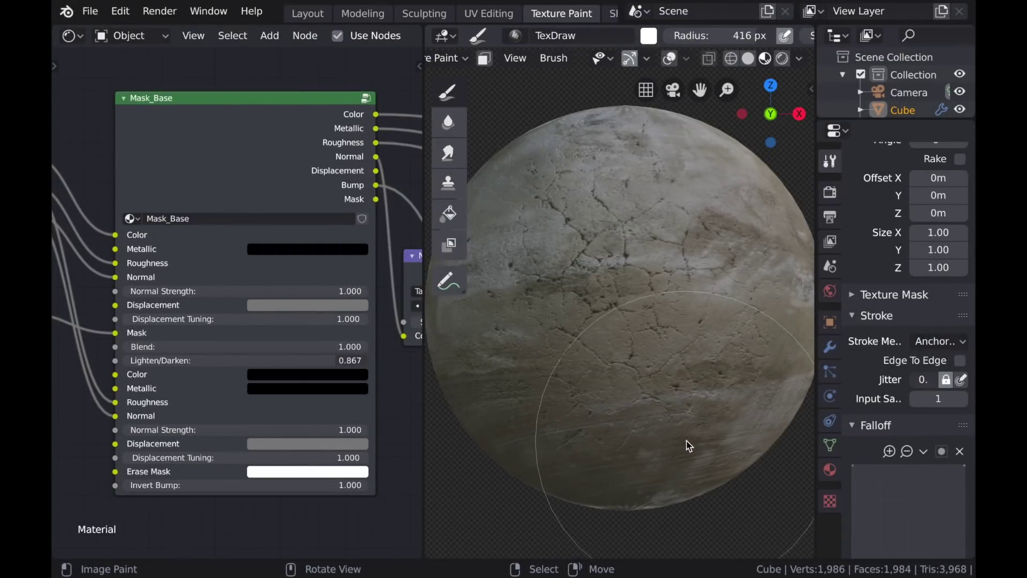
- Inspect the blend of cracked surface and base layer all around the masked sphere
{"action": "middle_click_drag", "start_coordinate": [727, 352], "coordinate": [627, 346]}
{"action": "scroll", "coordinate": [627, 346], "scroll_direction": "up", "scroll_amount": 2}
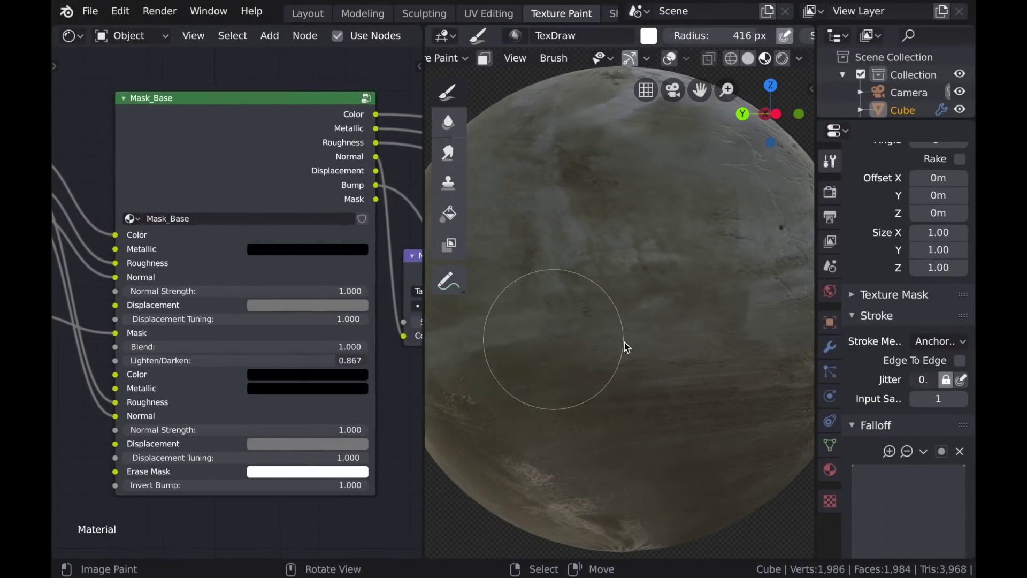
{"action": "scroll", "coordinate": [726, 184], "scroll_direction": "down", "scroll_amount": 2}
{"action": "middle_click_drag", "start_coordinate": [726, 185], "coordinate": [642, 305]}
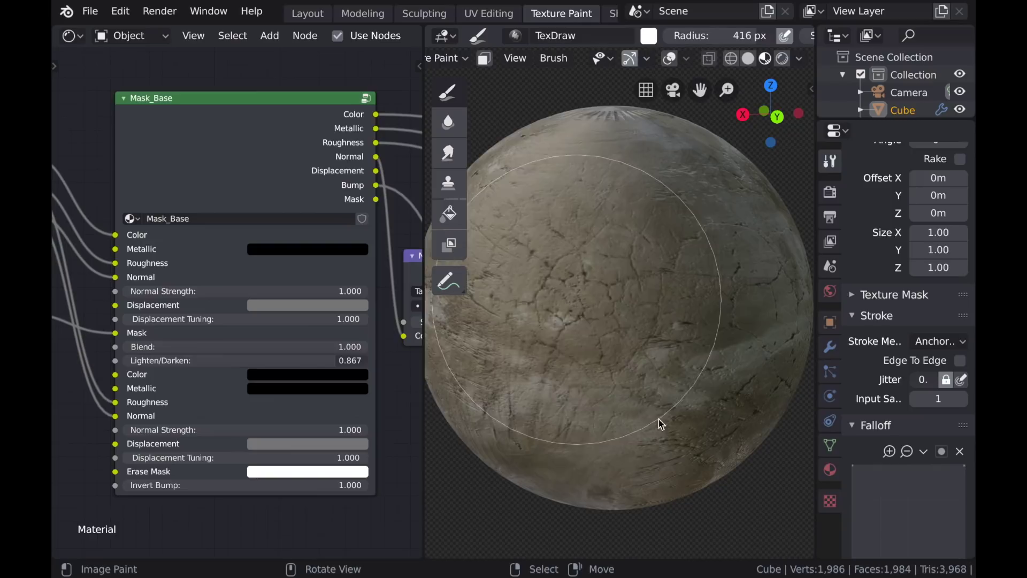
{"action": "mouse_move", "coordinate": [597, 494]}
{"action": "middle_mouse_down"}
{"action": "mouse_move", "coordinate": [535, 408]}
{"action": "mouse_move", "coordinate": [613, 282]}
{"action": "middle_mouse_up"}
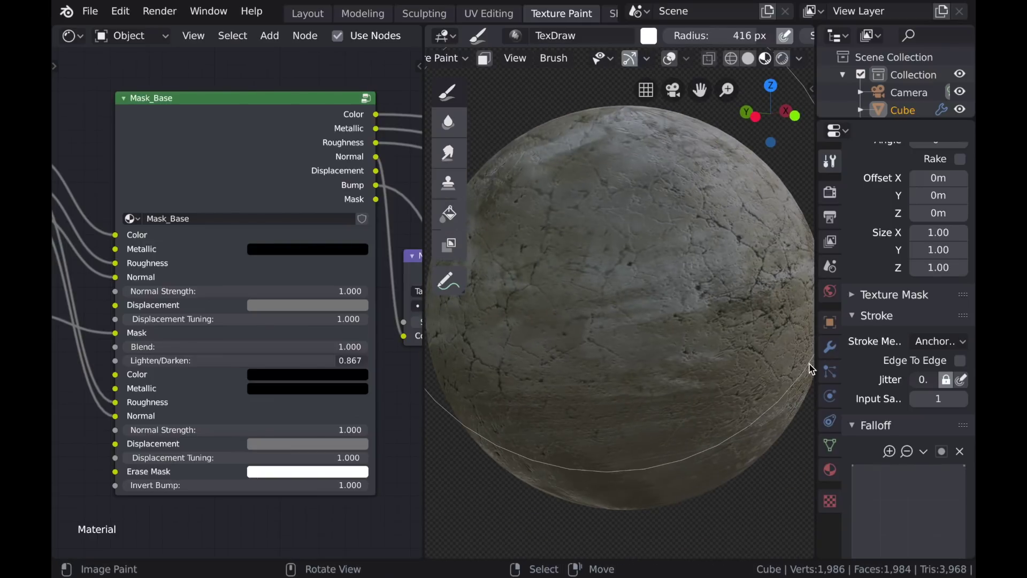
{"action": "middle_click_drag", "start_coordinate": [676, 390], "coordinate": [456, 385]}
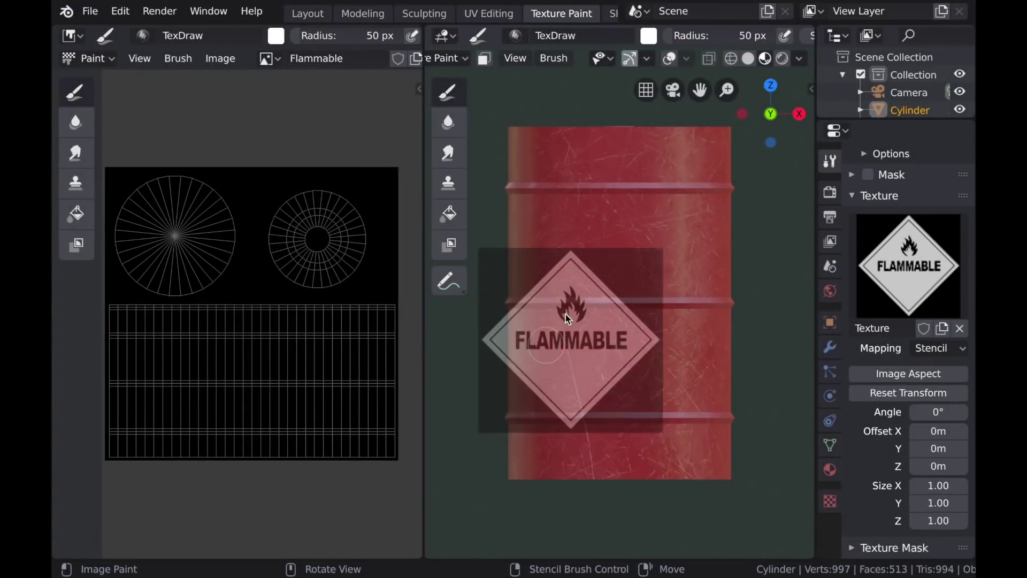
- Move and shrink the FLAMMABLE stencil over the upper middle of the red barrel and stamp it with a 300 px brush
{"action": "right_click_drag", "start_coordinate": [568, 318], "coordinate": [597, 282]}
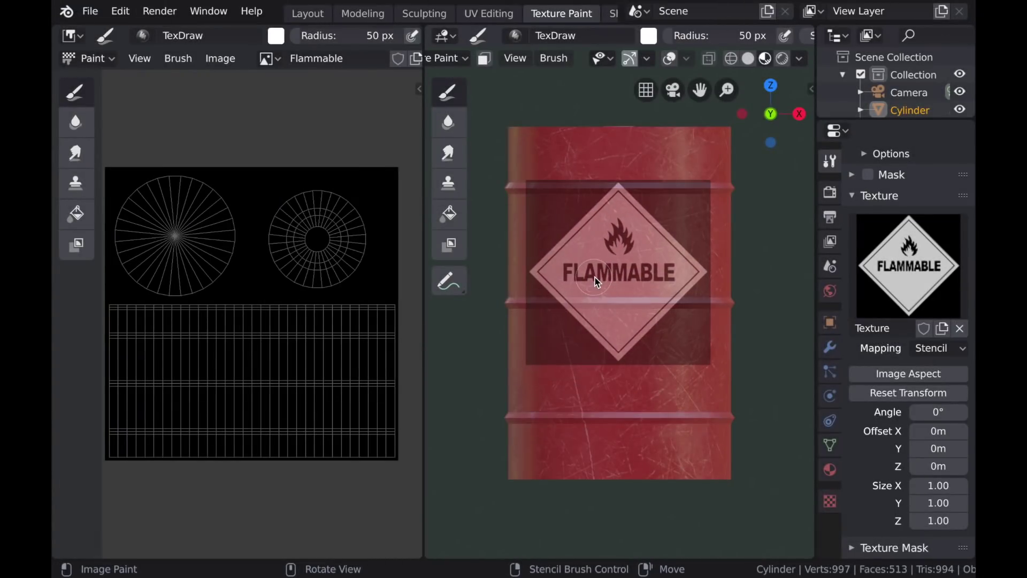
{"action": "right_click_drag", "start_coordinate": [719, 383], "coordinate": [703, 361], "text": "shift"}
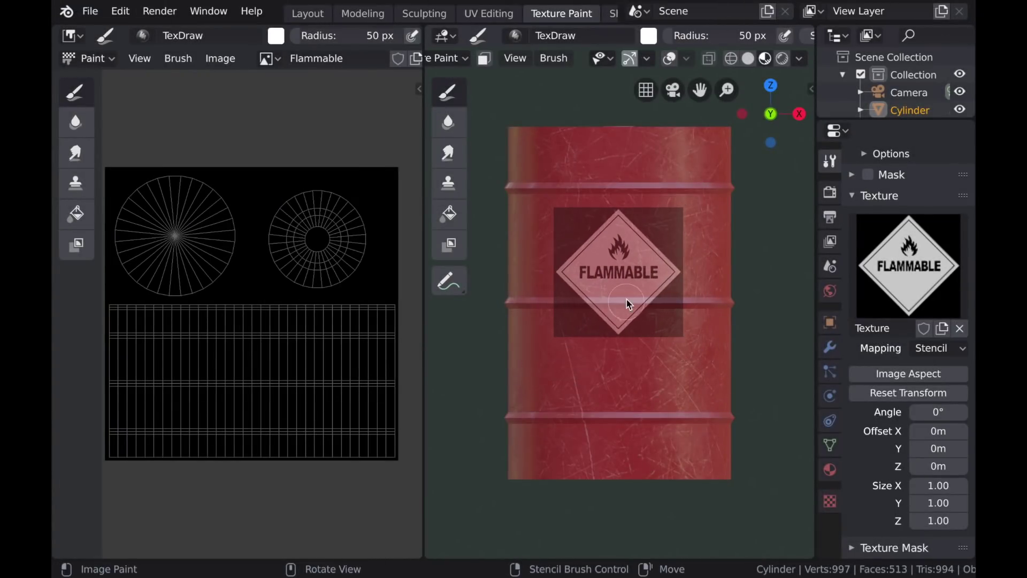
{"action": "key", "text": "f"}
{"action": "left_click", "coordinate": [704, 298]}
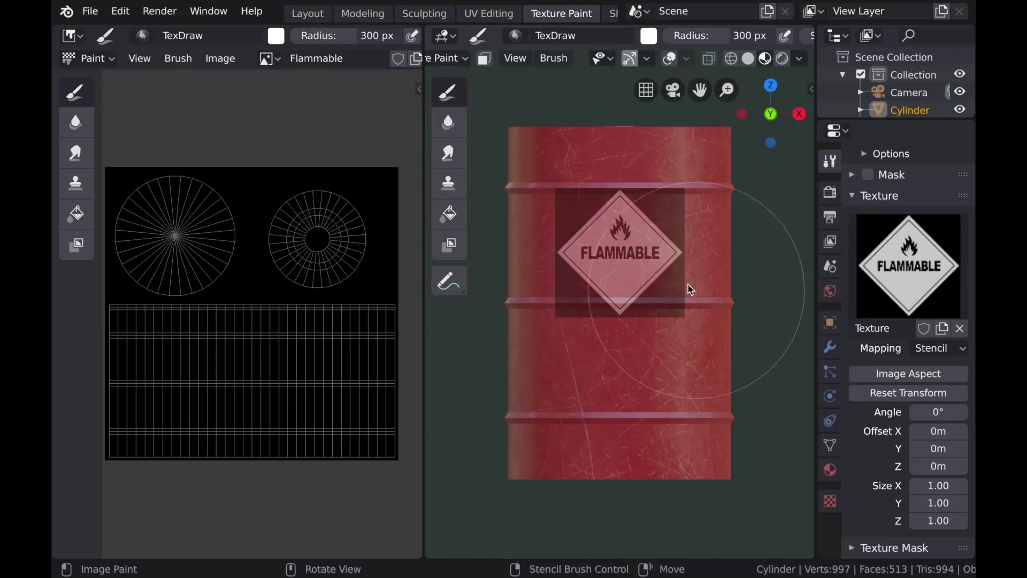
{"action": "left_click", "coordinate": [618, 304]}
{"action": "middle_click_drag", "start_coordinate": [651, 328], "coordinate": [680, 393]}
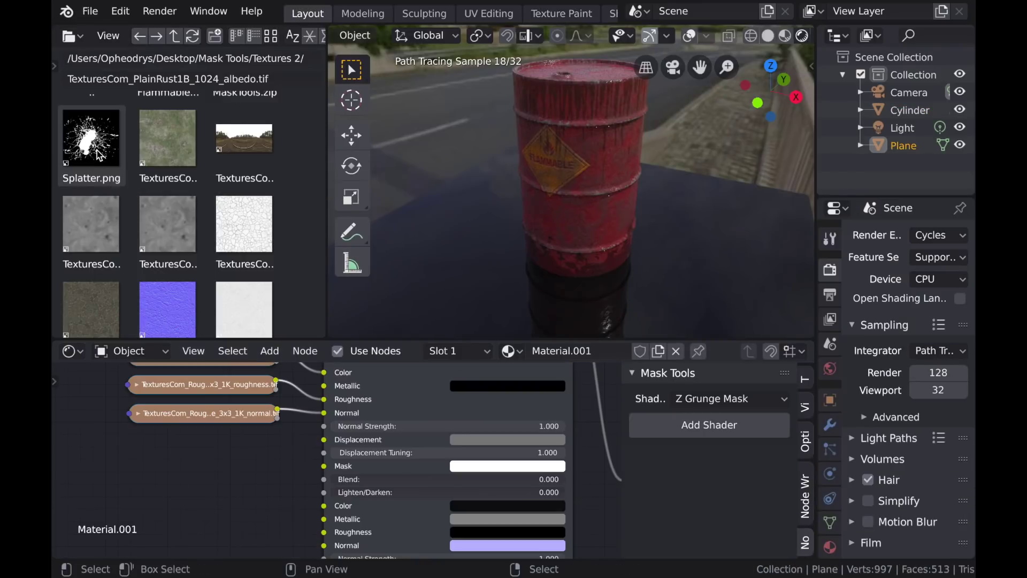
- Add Splatter.png to the ground plane's material and connect its Color to the Mask input
{"action": "left_click_drag", "start_coordinate": [97, 155], "coordinate": [219, 413]}
{"action": "left_click_drag", "start_coordinate": [177, 470], "coordinate": [155, 445]}
{"action": "left_click_drag", "start_coordinate": [246, 460], "coordinate": [327, 470]}
{"action": "middle_click_drag", "start_coordinate": [427, 281], "coordinate": [468, 259]}
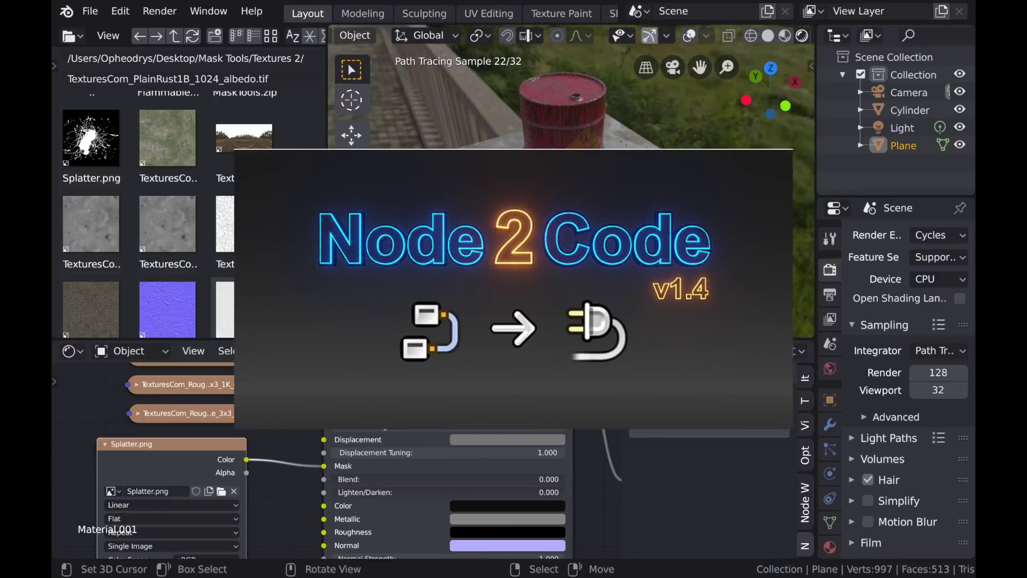